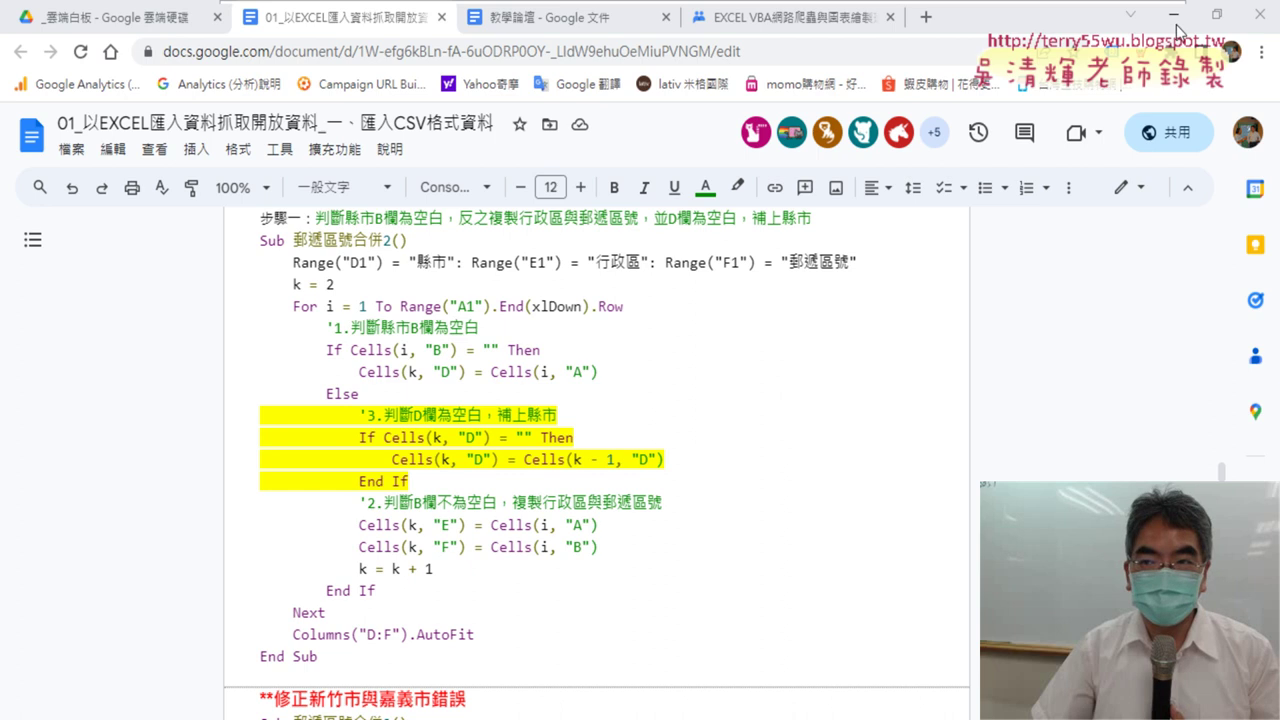
Step: Clear the old results in columns D:F and run the 郵遞區號合併2 macro to refill them
click(1173, 16)
key(Delete)
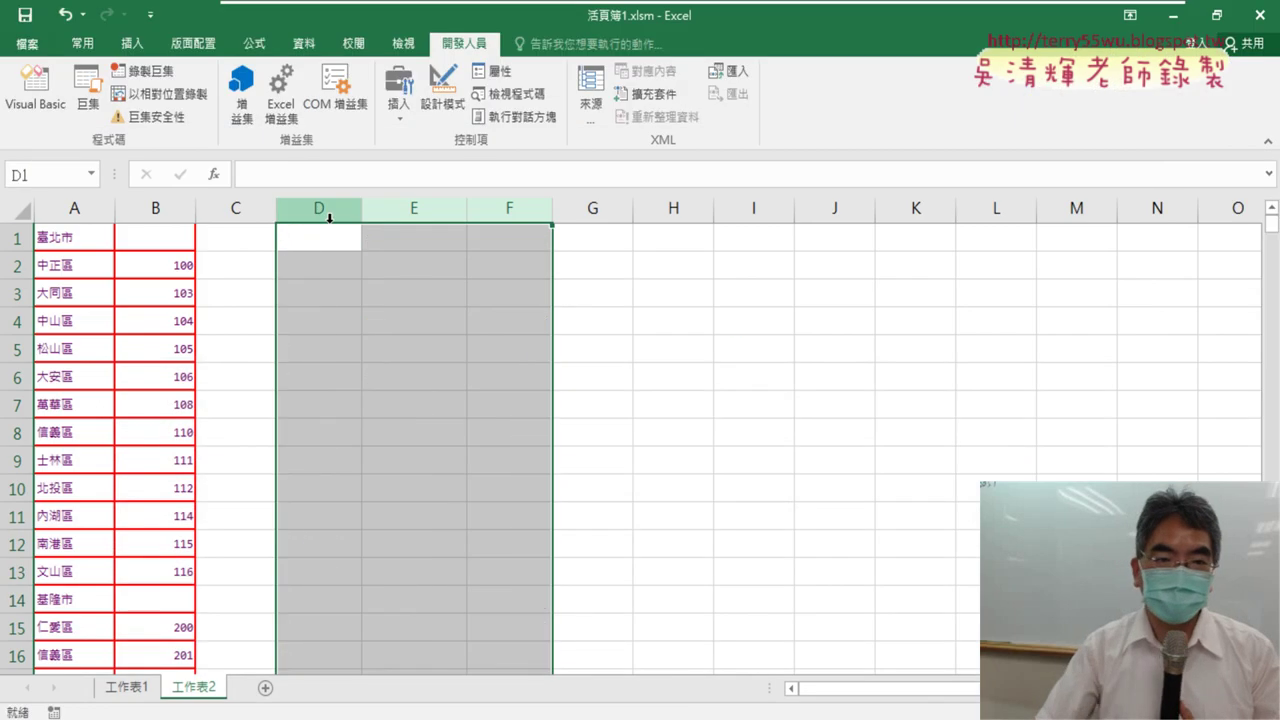
click(35, 88)
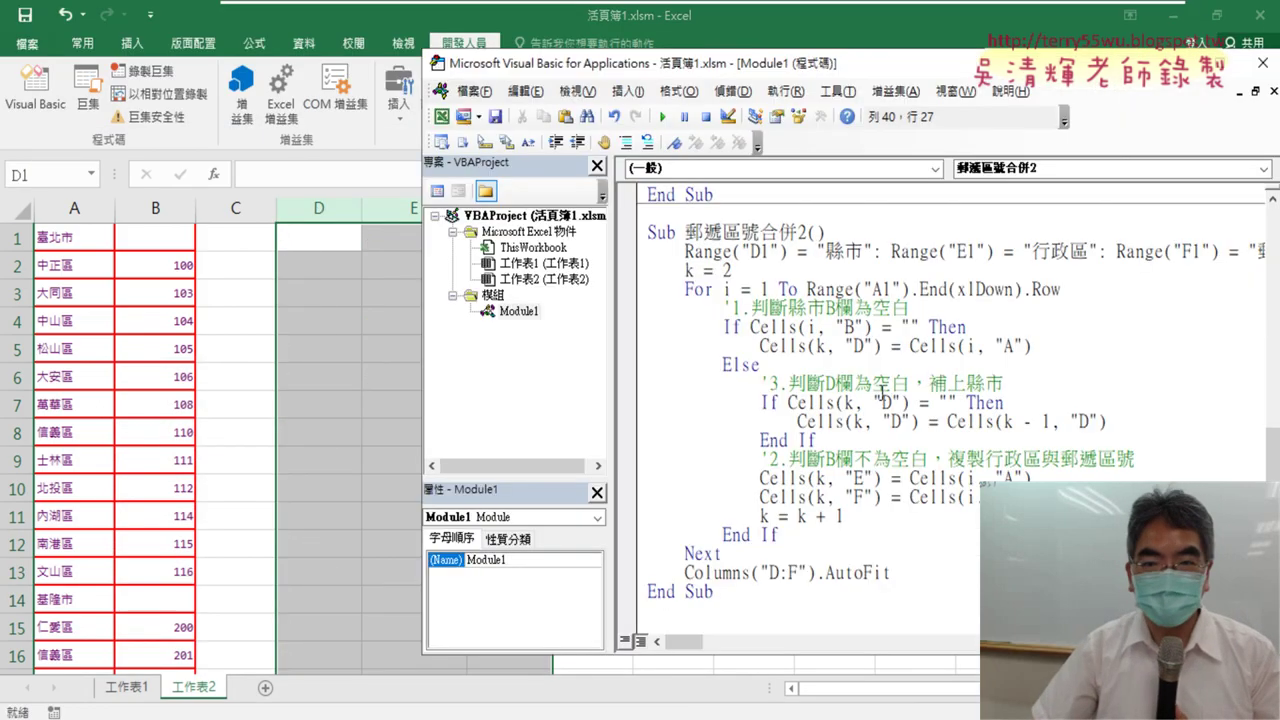
click(662, 117)
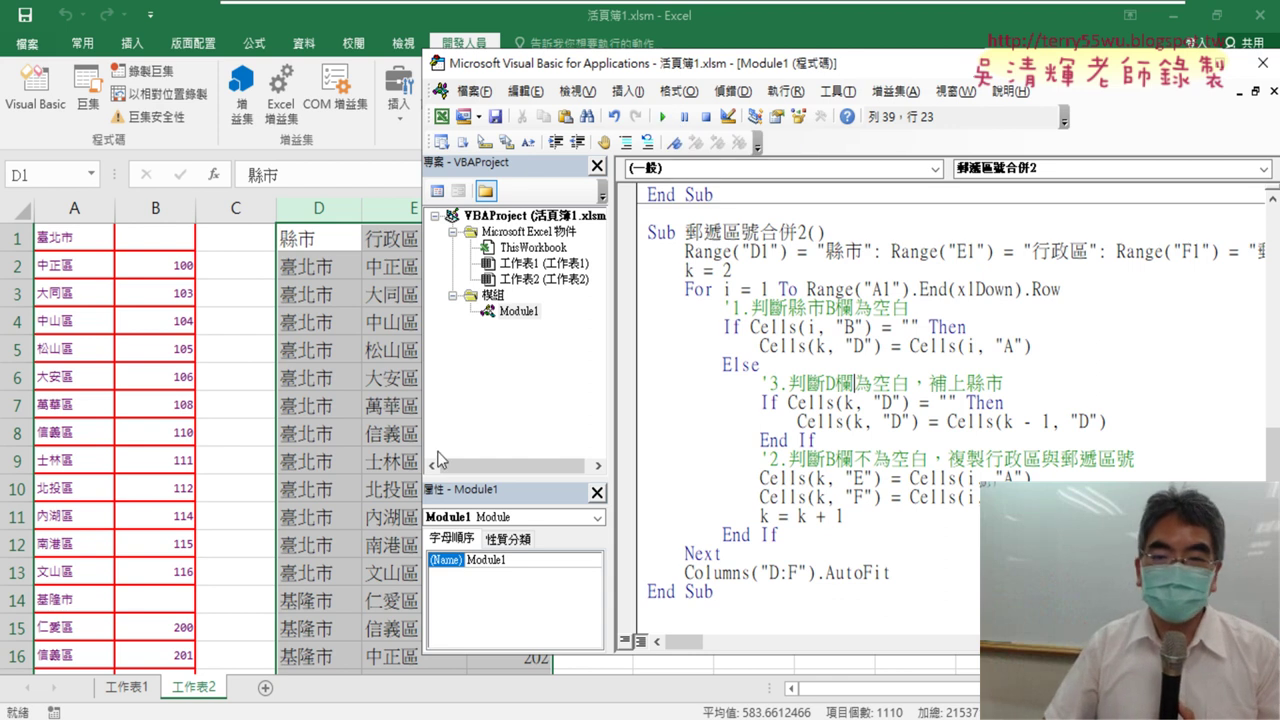
Step: Copy 新竹市 from E63 into D63 so row 63 reads 新竹市, 新竹市, 300
click(355, 520)
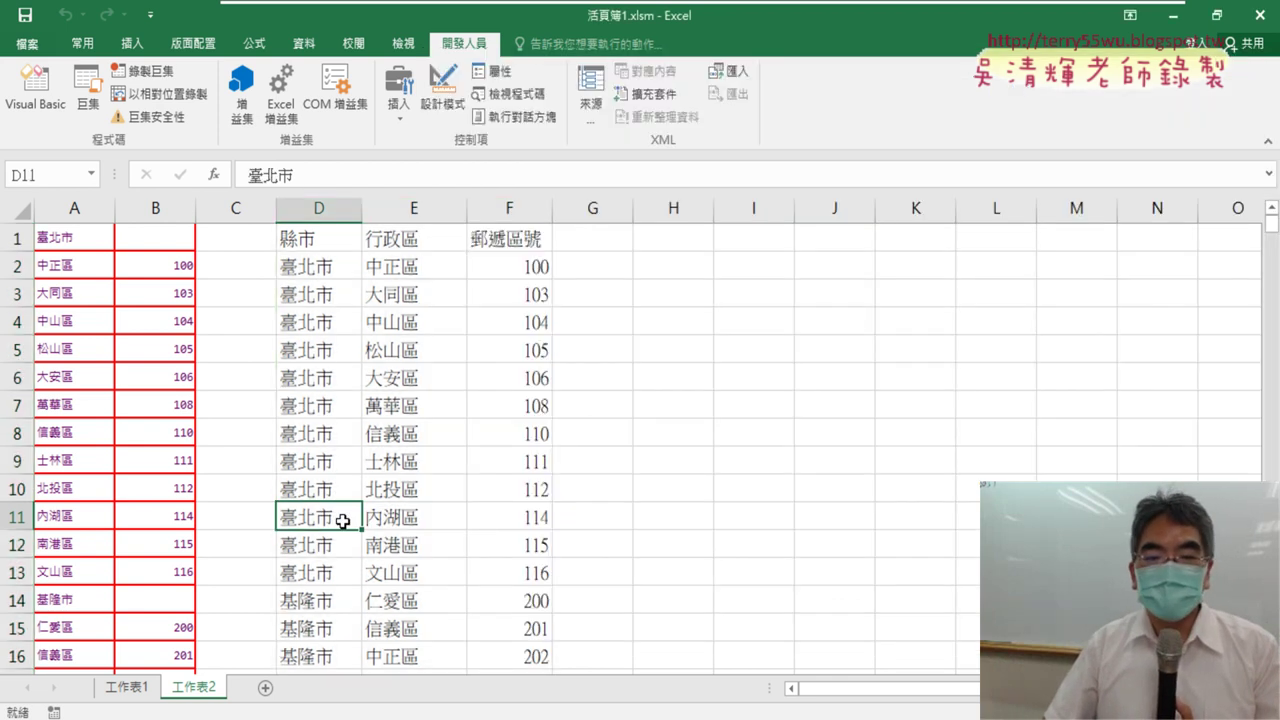
scroll(360, 515, down, 3)
scroll(477, 509, down, 1)
scroll(559, 539, down, 2)
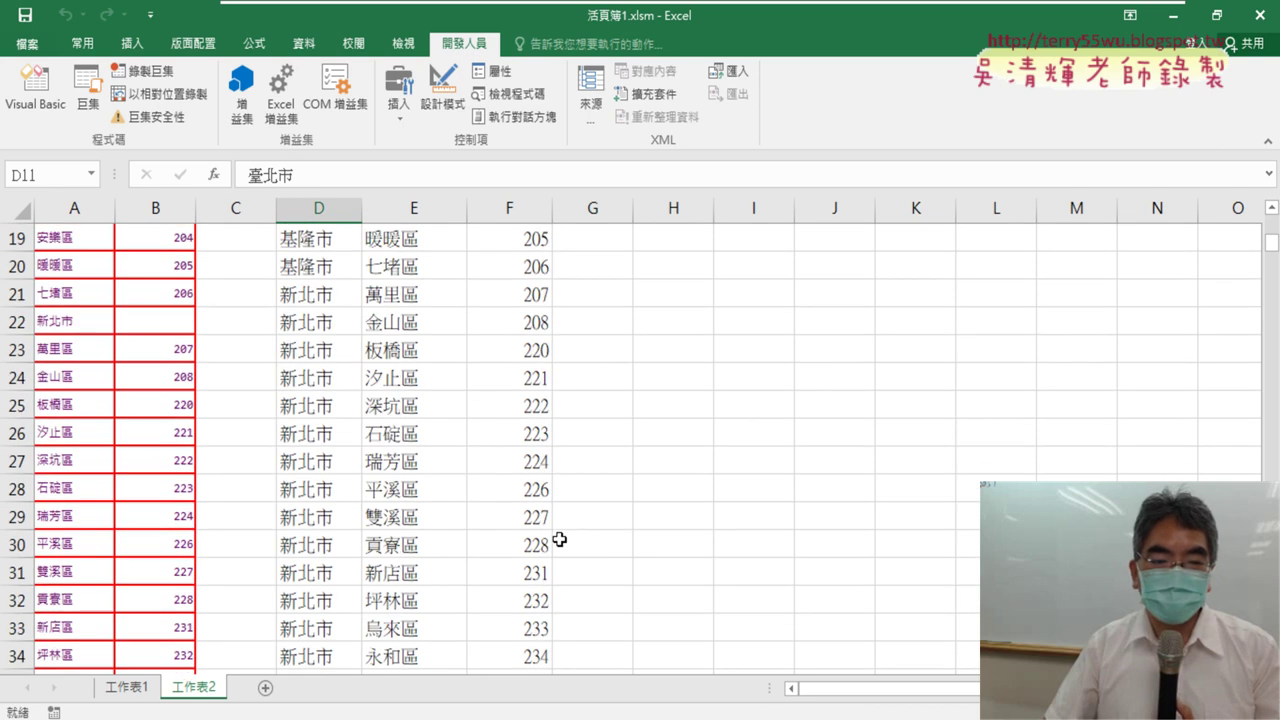
scroll(560, 510, down, 3)
scroll(552, 494, down, 3)
scroll(552, 494, down, 3)
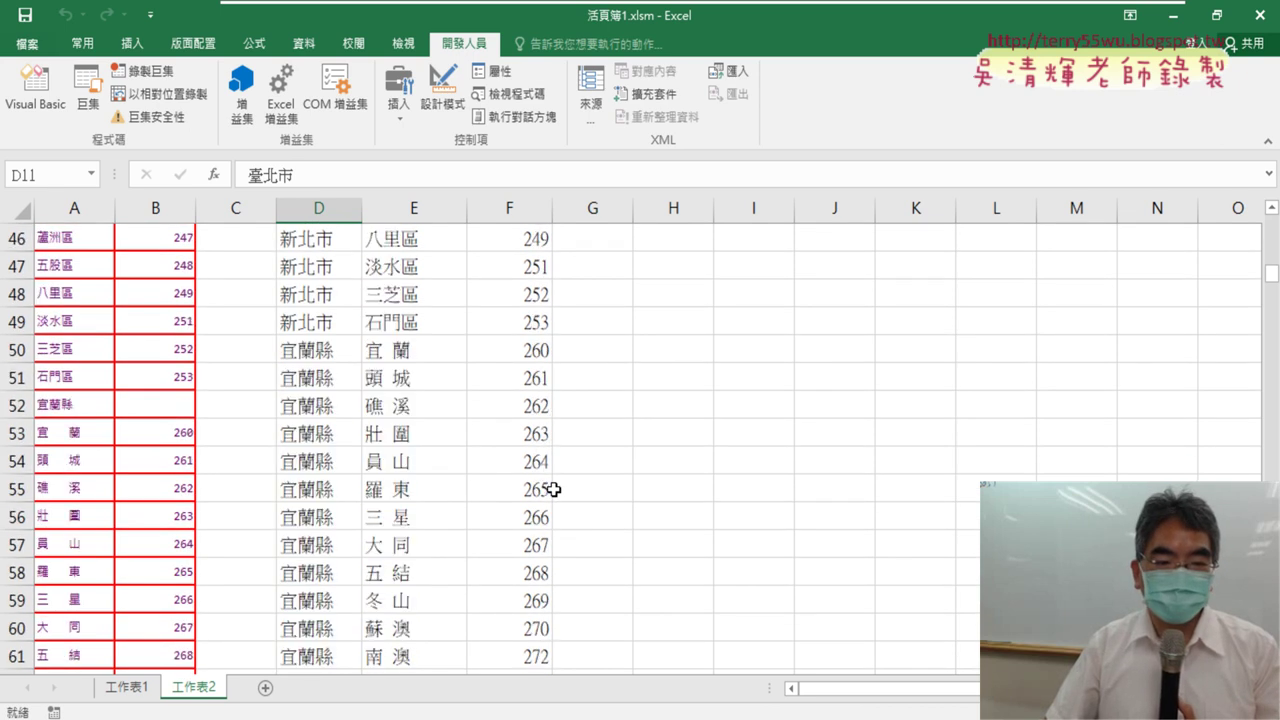
scroll(553, 490, down, 2)
drag(385, 545, 537, 545)
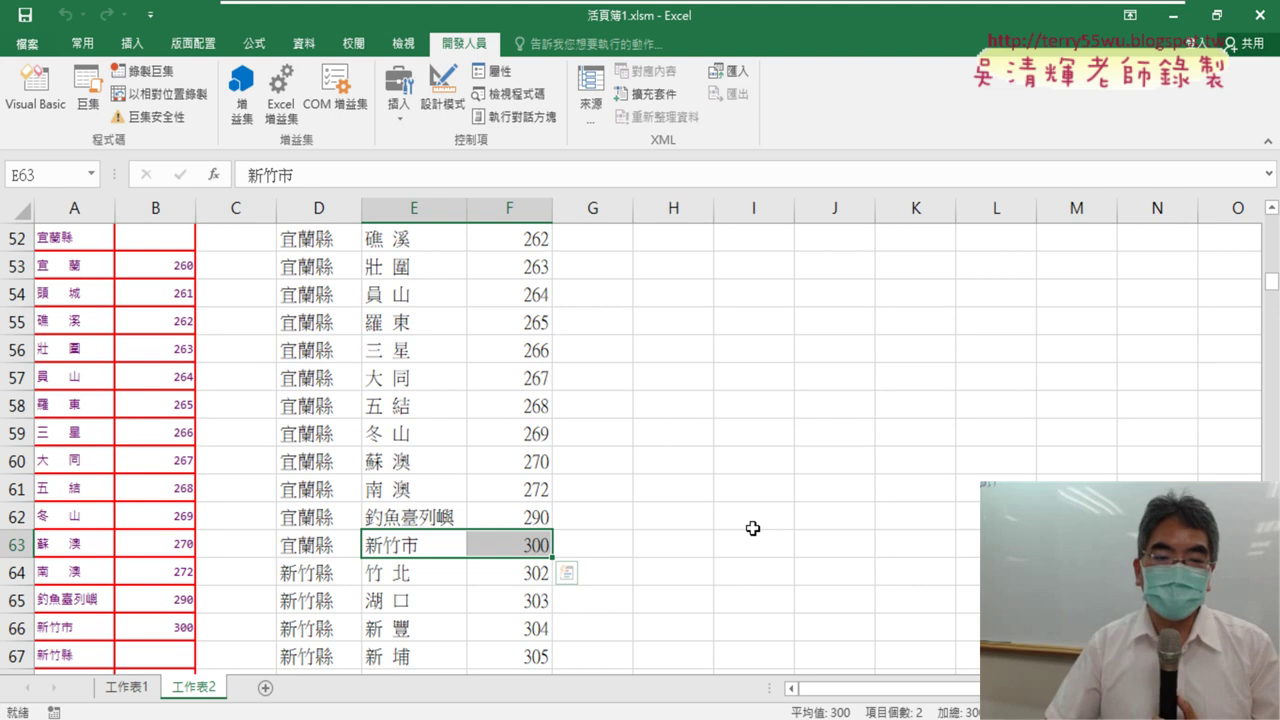
drag(307, 545, 386, 545)
click(386, 543)
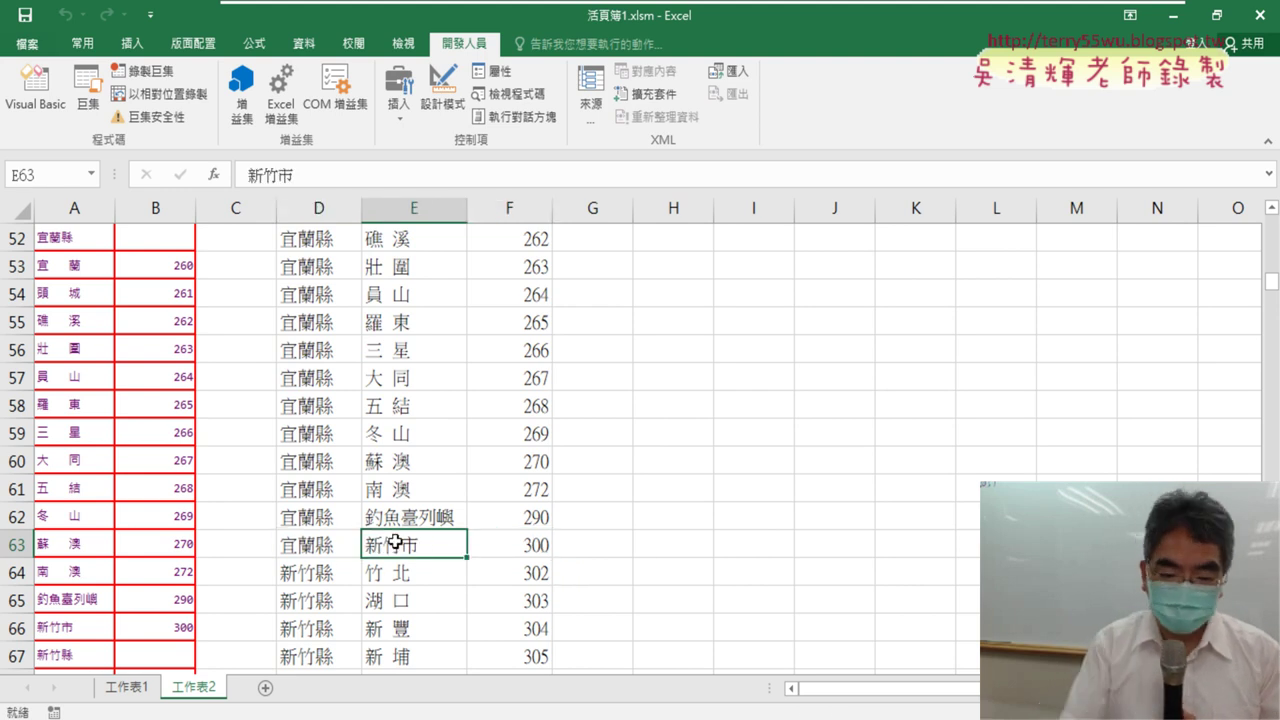
key(ctrl+c)
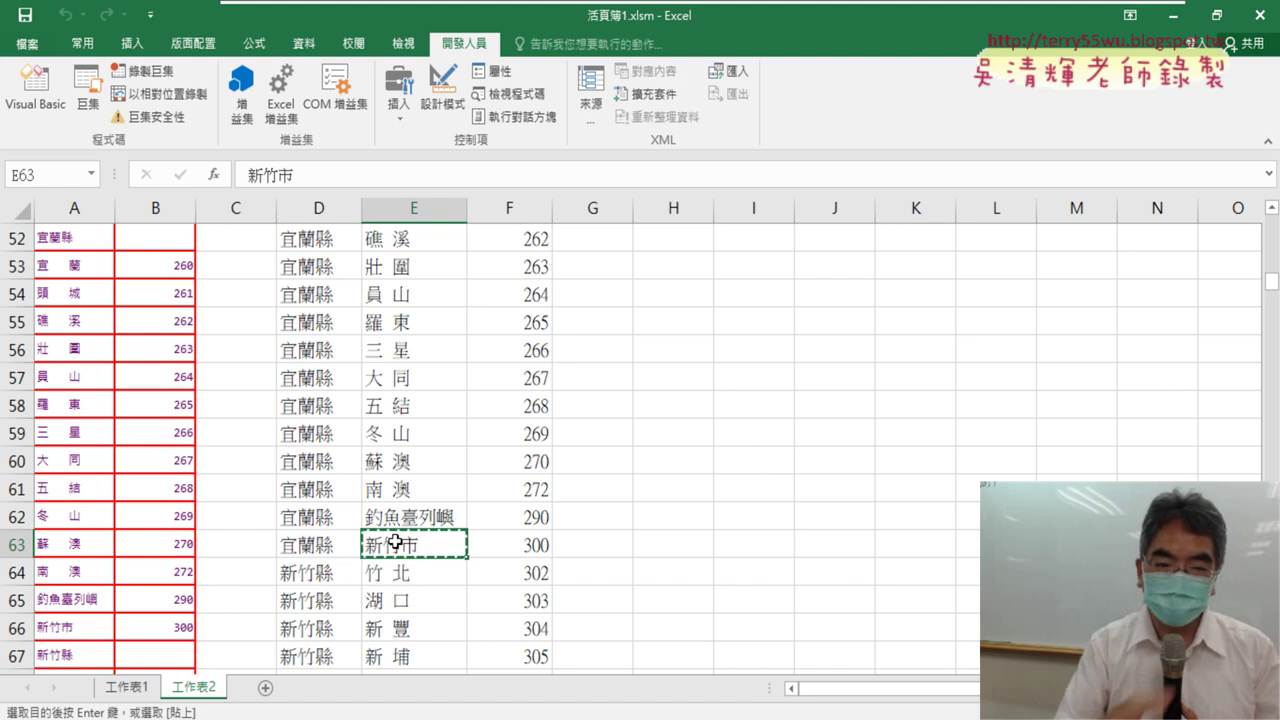
click(303, 548)
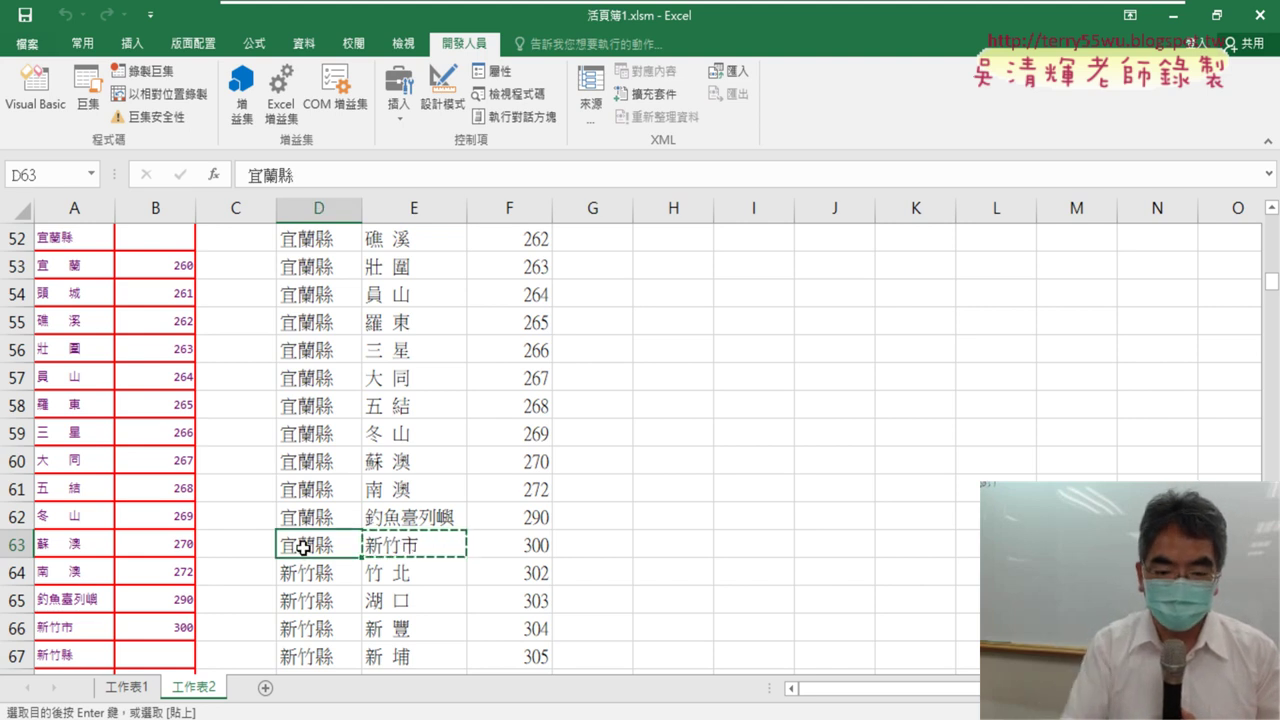
key(ctrl+v)
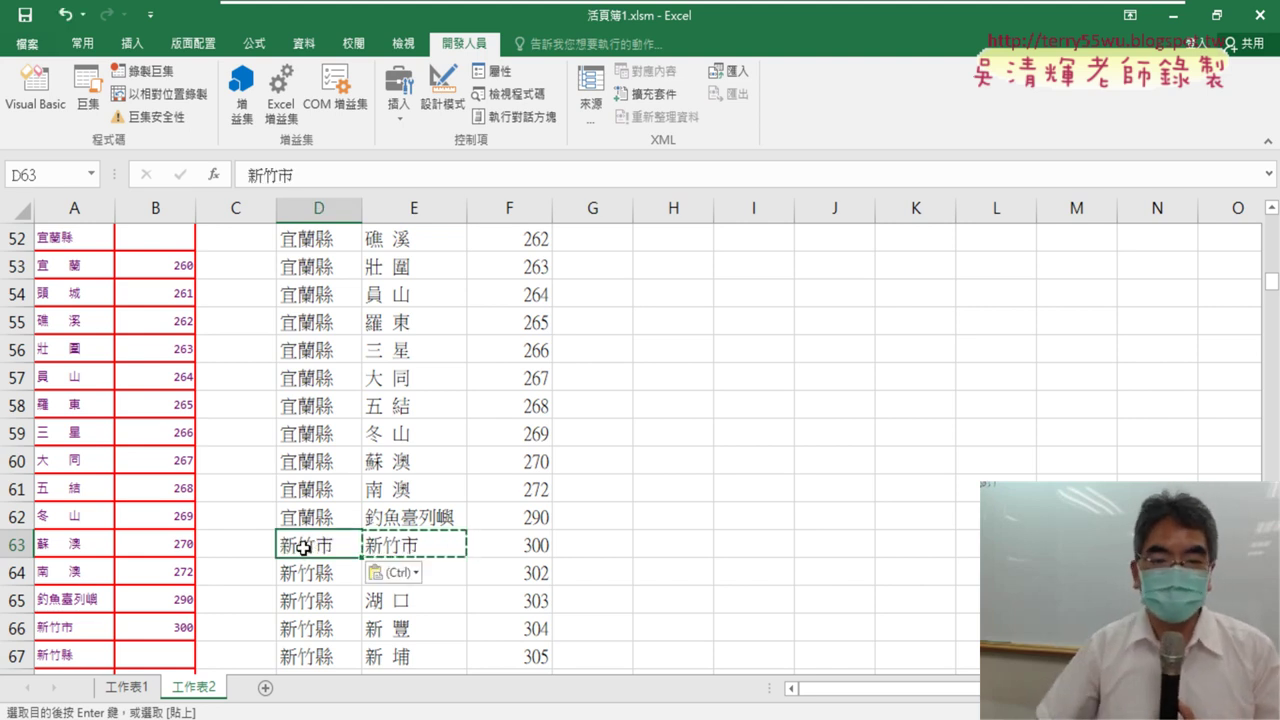
click(538, 542)
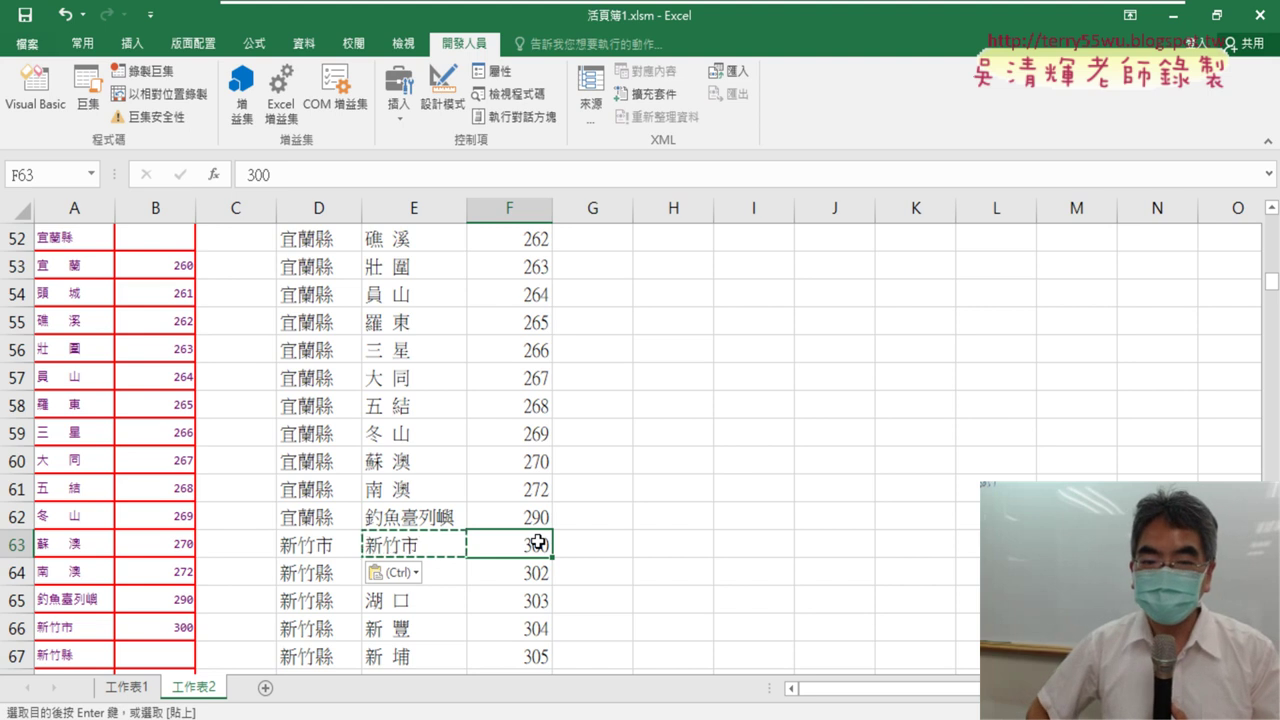
click(305, 543)
click(420, 544)
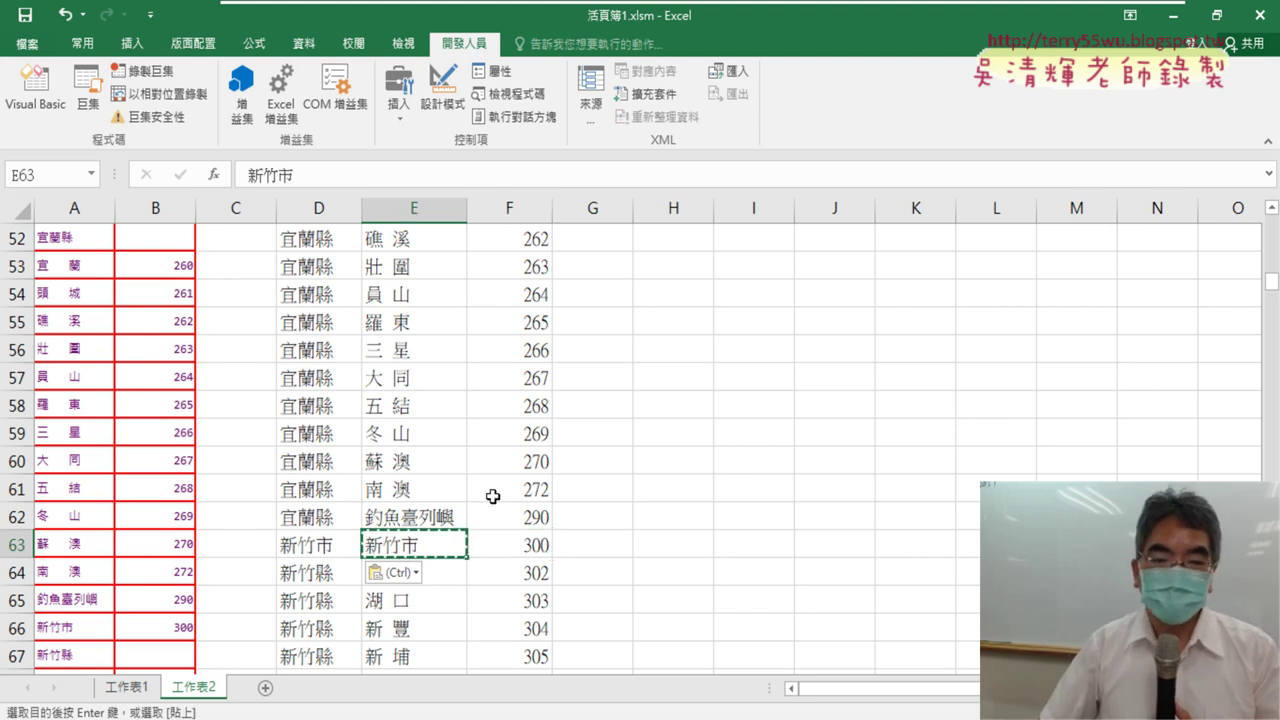
Step: Copy 嘉義市 from E177 and select D177 as its destination
scroll(574, 491, down, 7)
scroll(500, 495, down, 6)
scroll(495, 495, down, 9)
scroll(495, 495, down, 5)
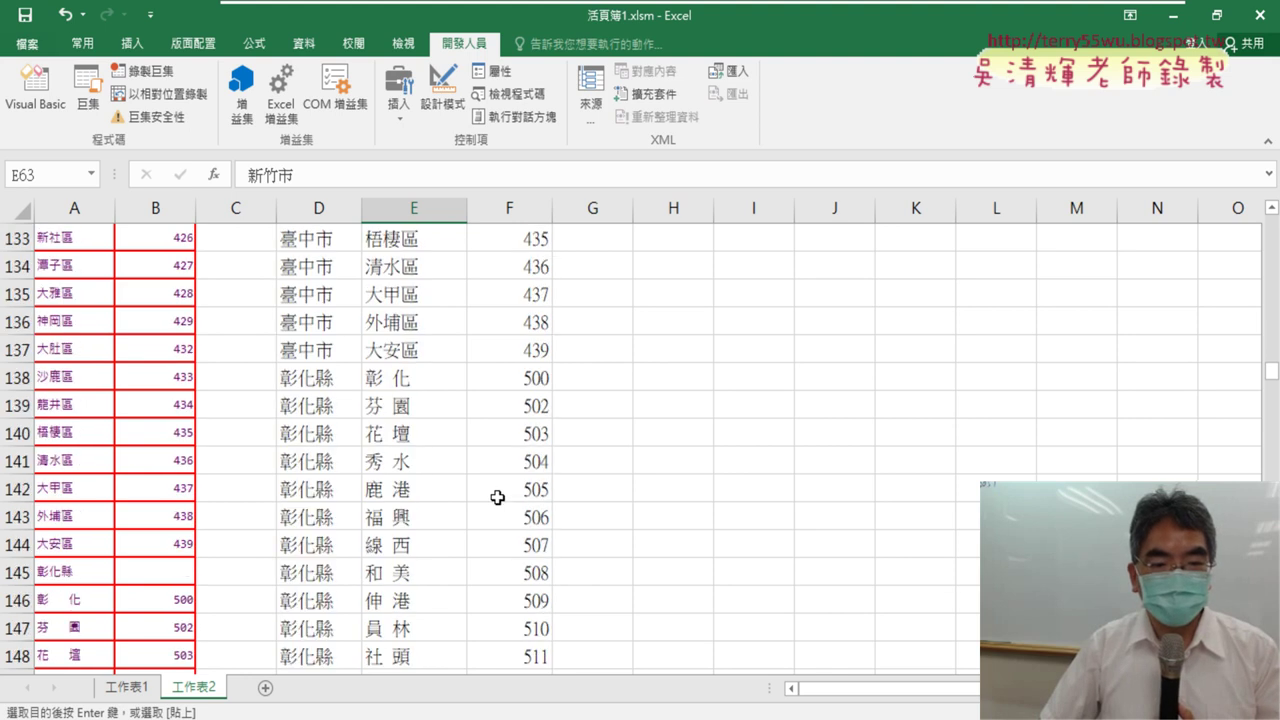
scroll(497, 496, down, 5)
scroll(497, 496, down, 4)
scroll(497, 497, down, 4)
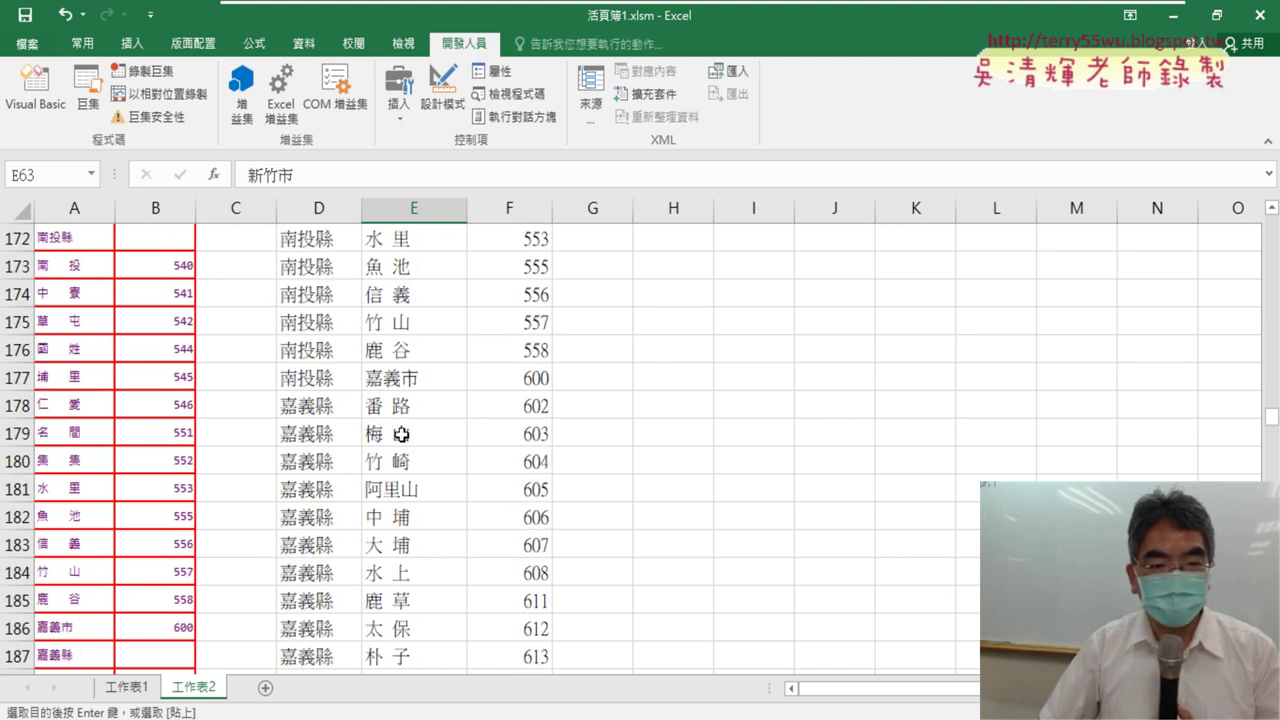
drag(305, 378, 530, 381)
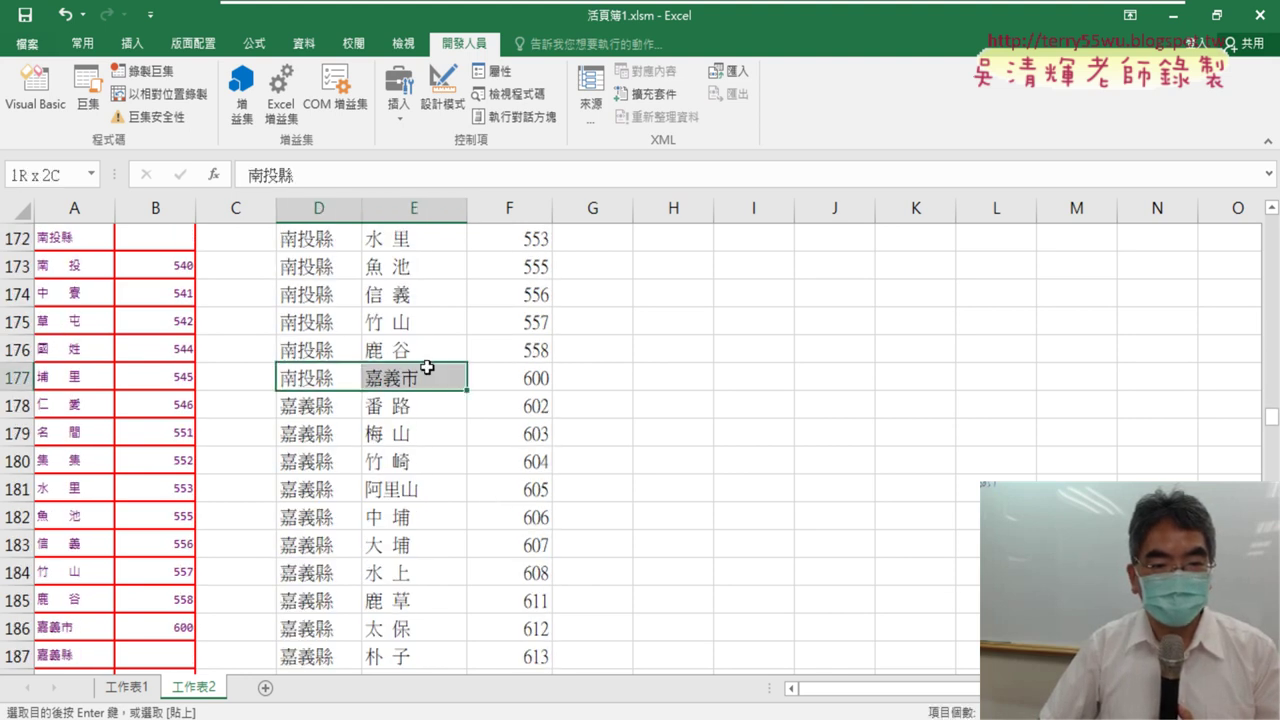
click(425, 371)
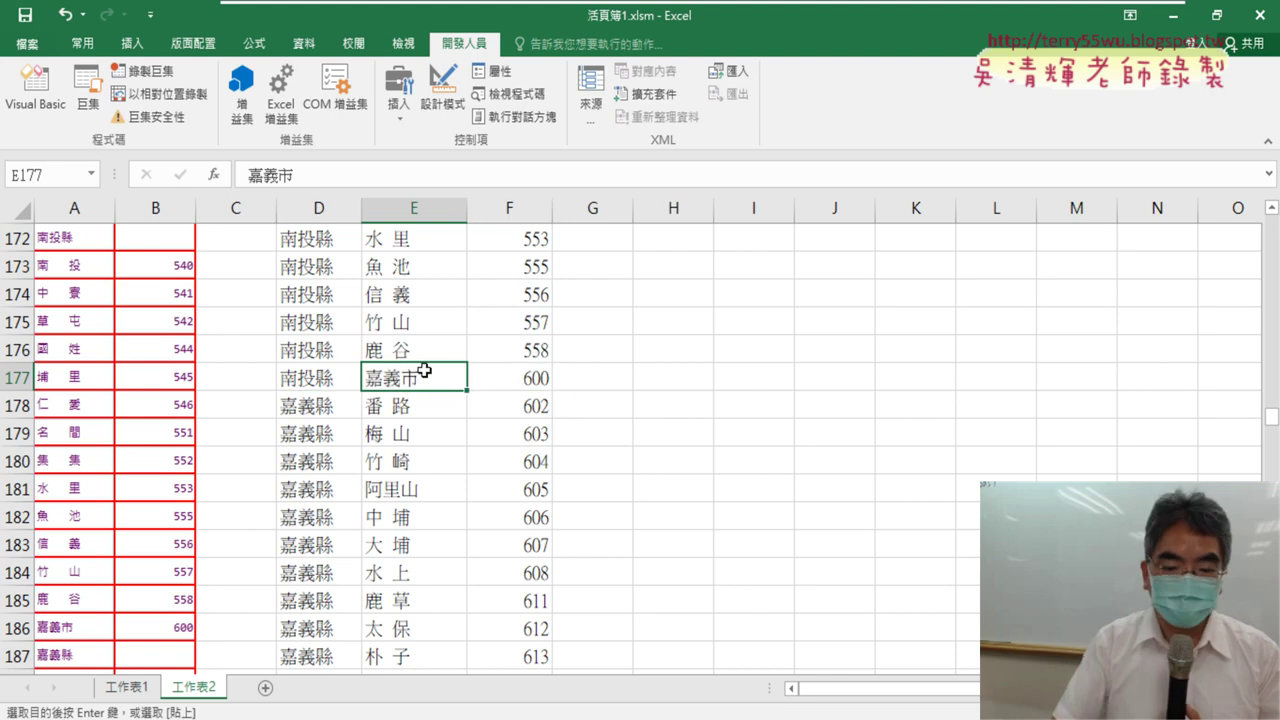
key(ctrl+c)
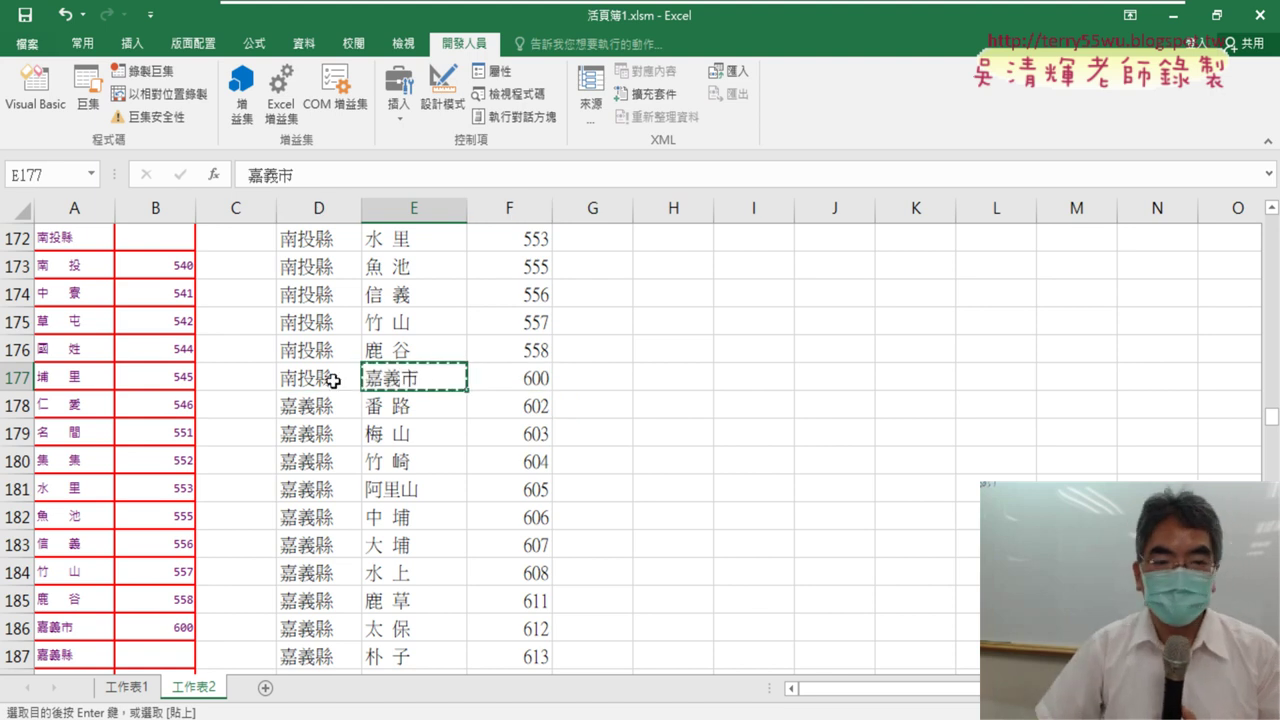
click(333, 381)
Step: Paste 嘉義市 into D177, then select corrected row 63 and the 新竹市 source row 66
key(ctrl+v)
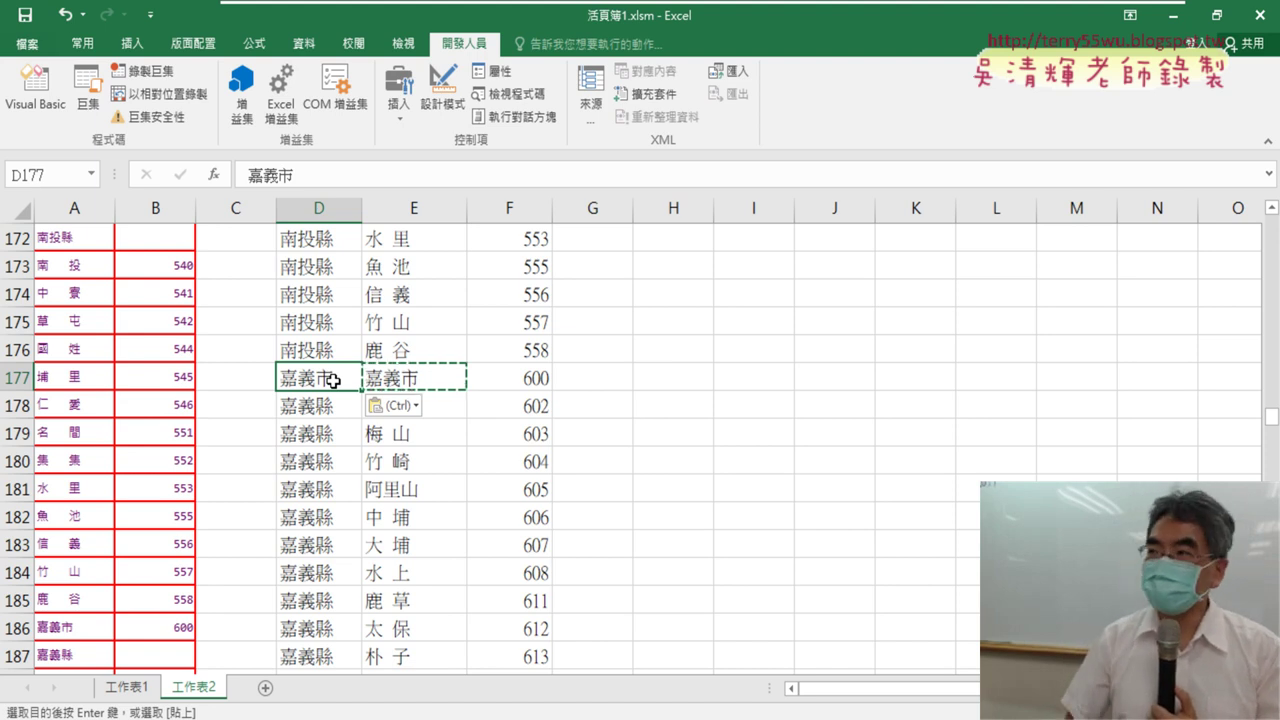
scroll(501, 419, up, 4)
scroll(502, 410, up, 5)
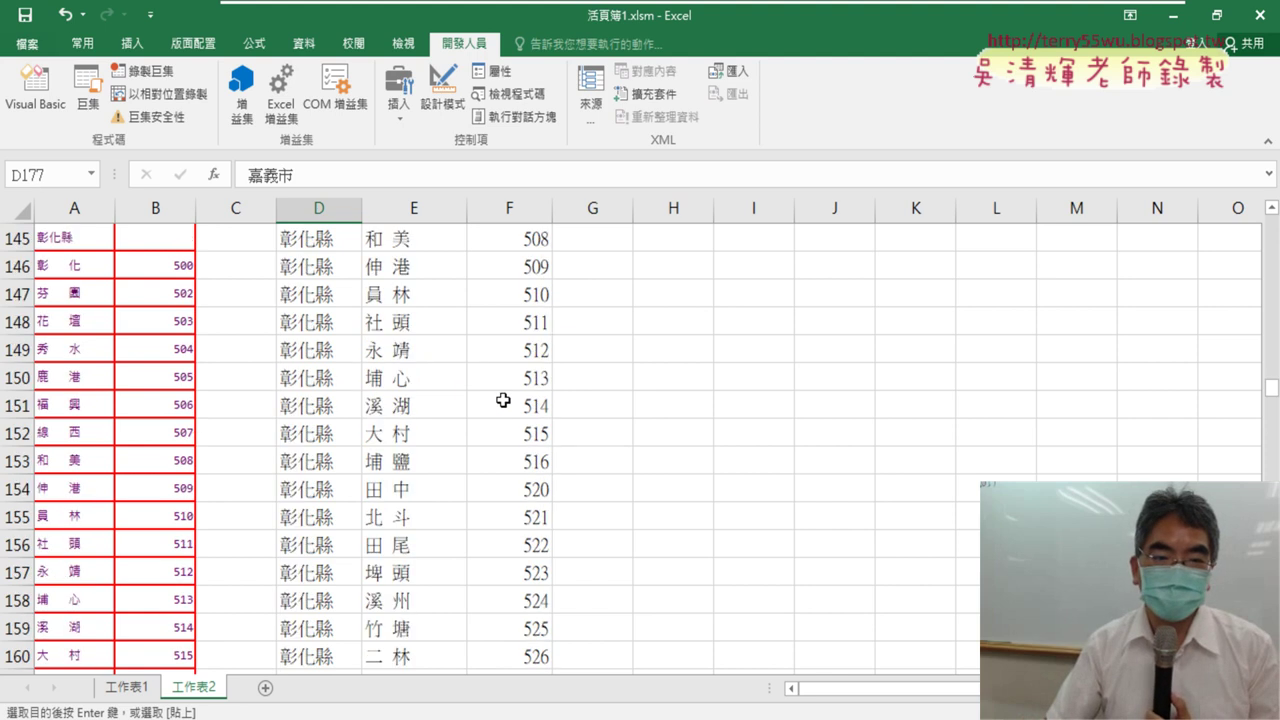
scroll(503, 400, up, 6)
scroll(503, 400, up, 3)
scroll(503, 400, up, 7)
scroll(503, 400, up, 8)
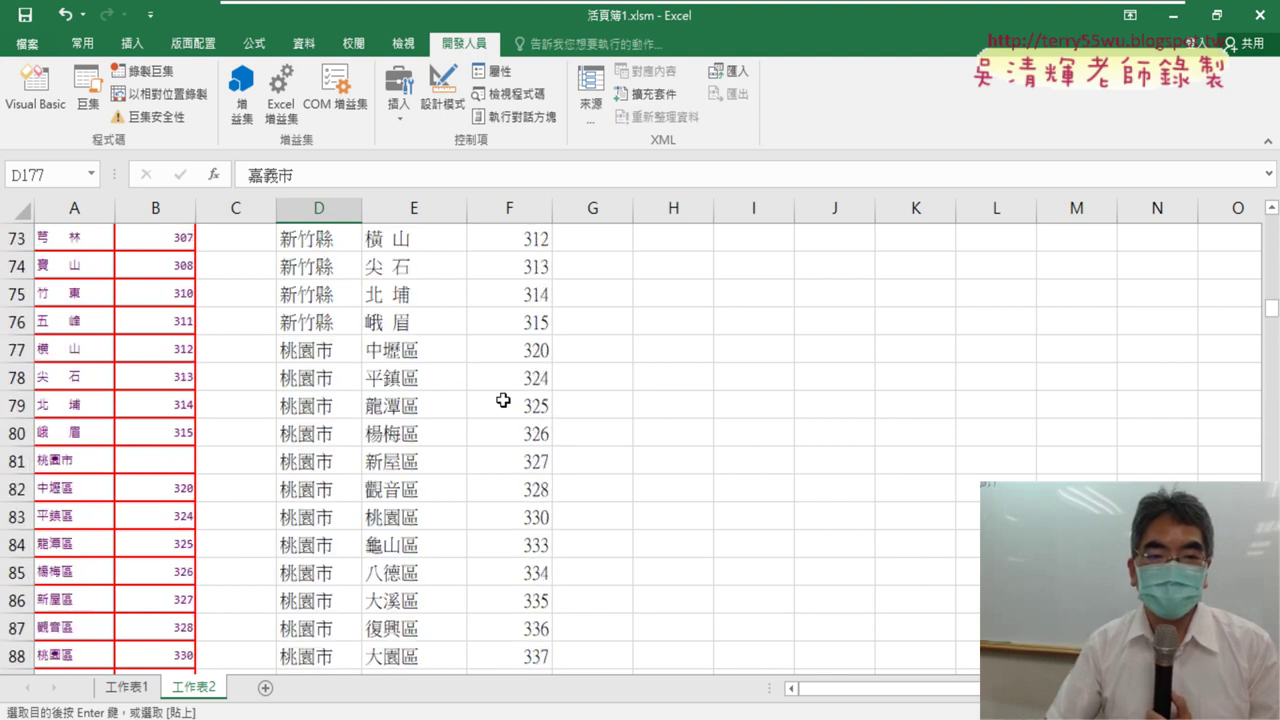
scroll(503, 400, up, 4)
scroll(503, 400, up, 2)
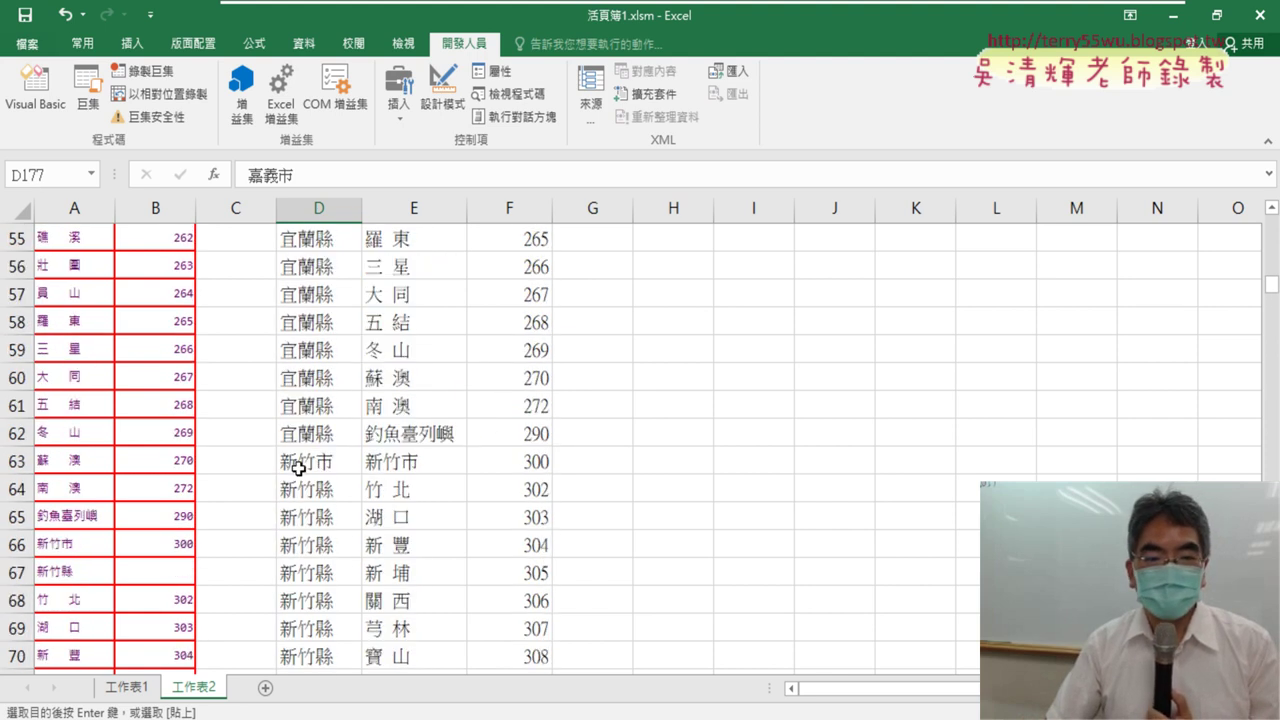
drag(298, 467, 440, 468)
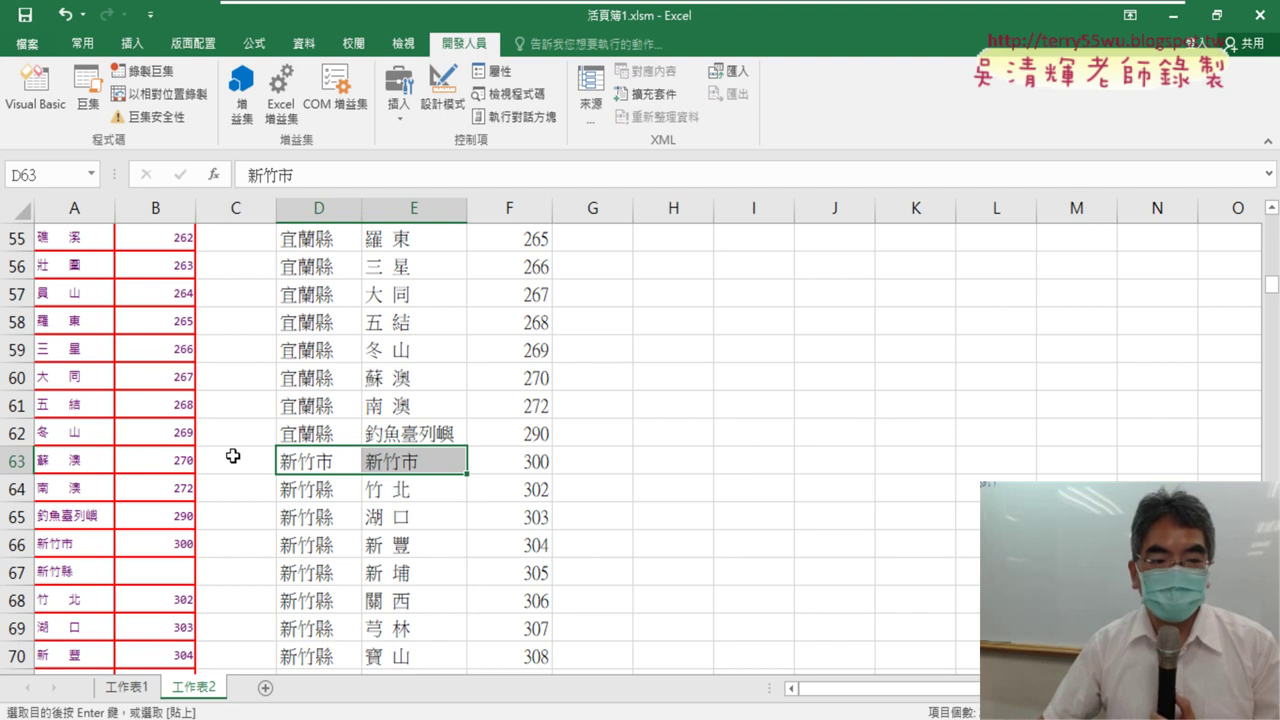
drag(64, 549, 153, 541)
Step: Compare source rows 66 (新竹市, 300) and 67 (新竹縣, no code), then reopen the VBA editor
key(ctrl+v)
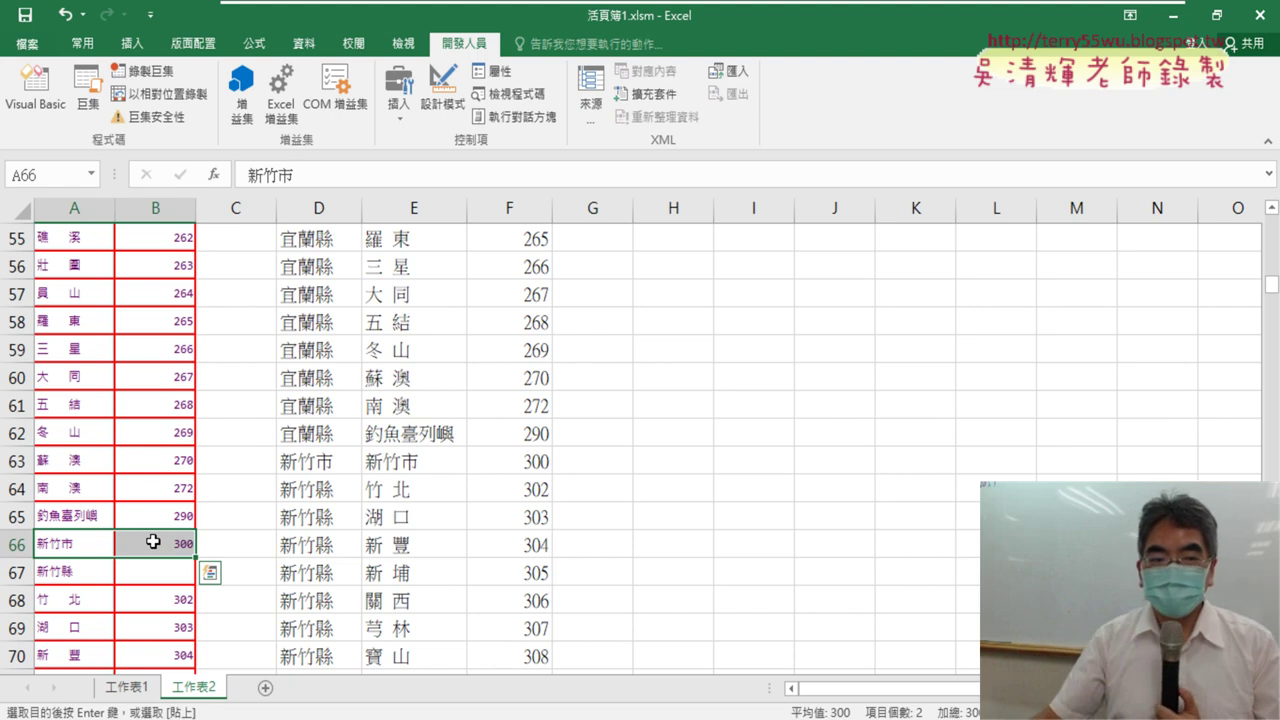
click(60, 573)
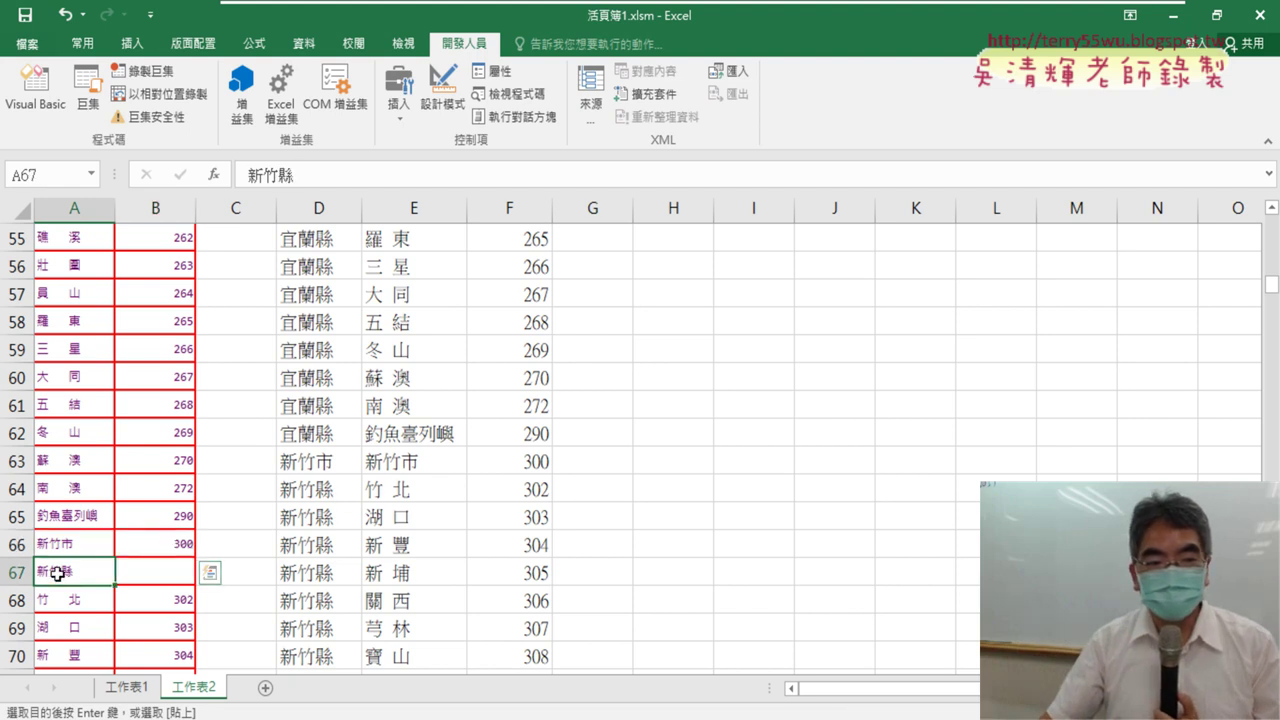
click(159, 576)
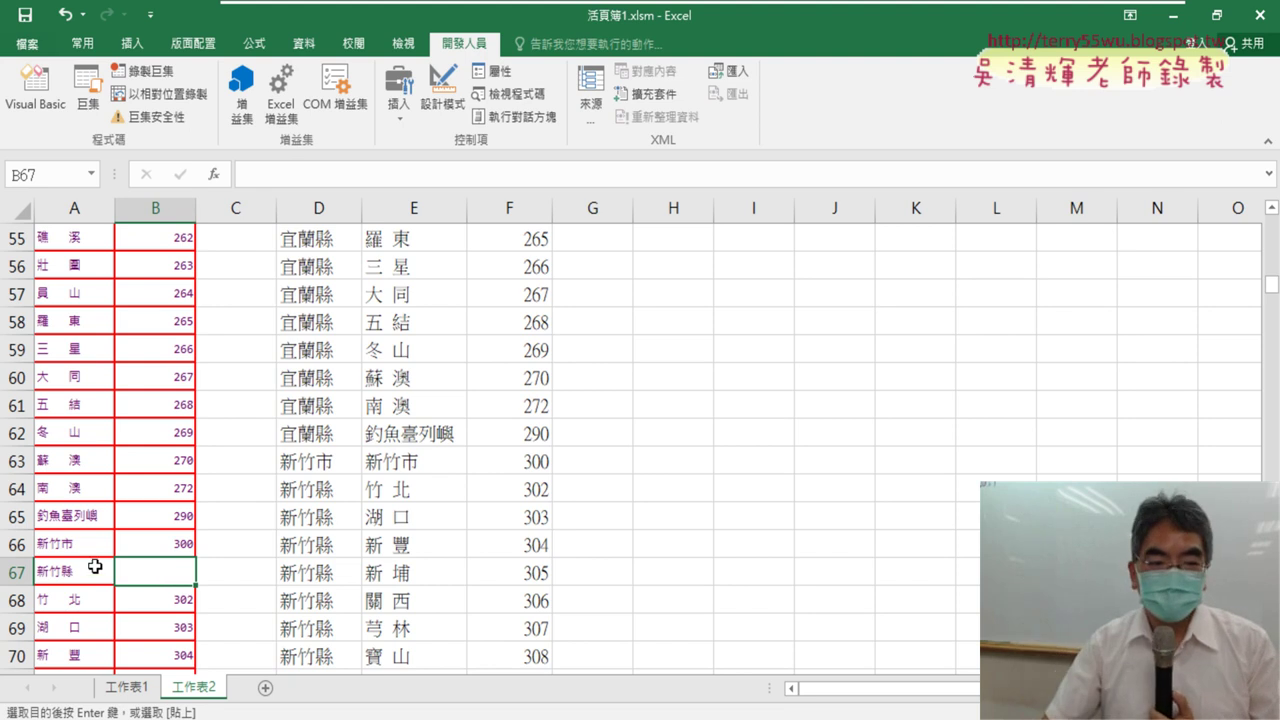
click(51, 540)
click(168, 541)
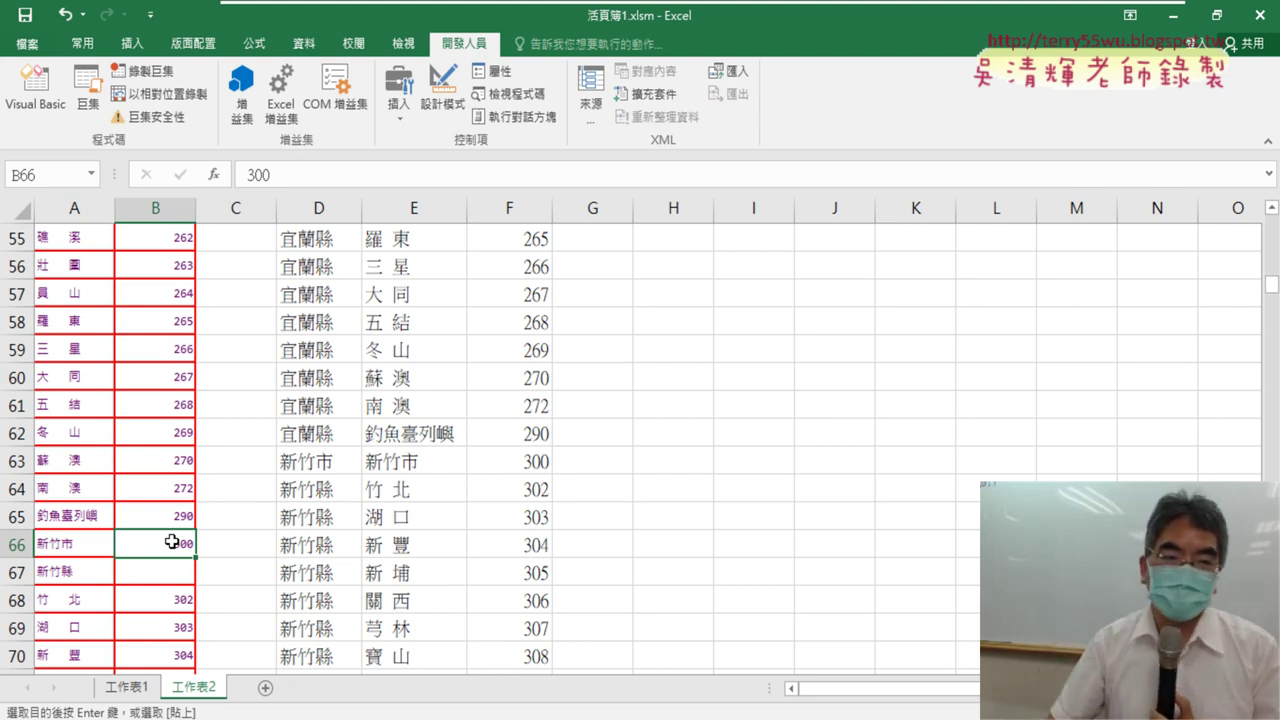
click(64, 101)
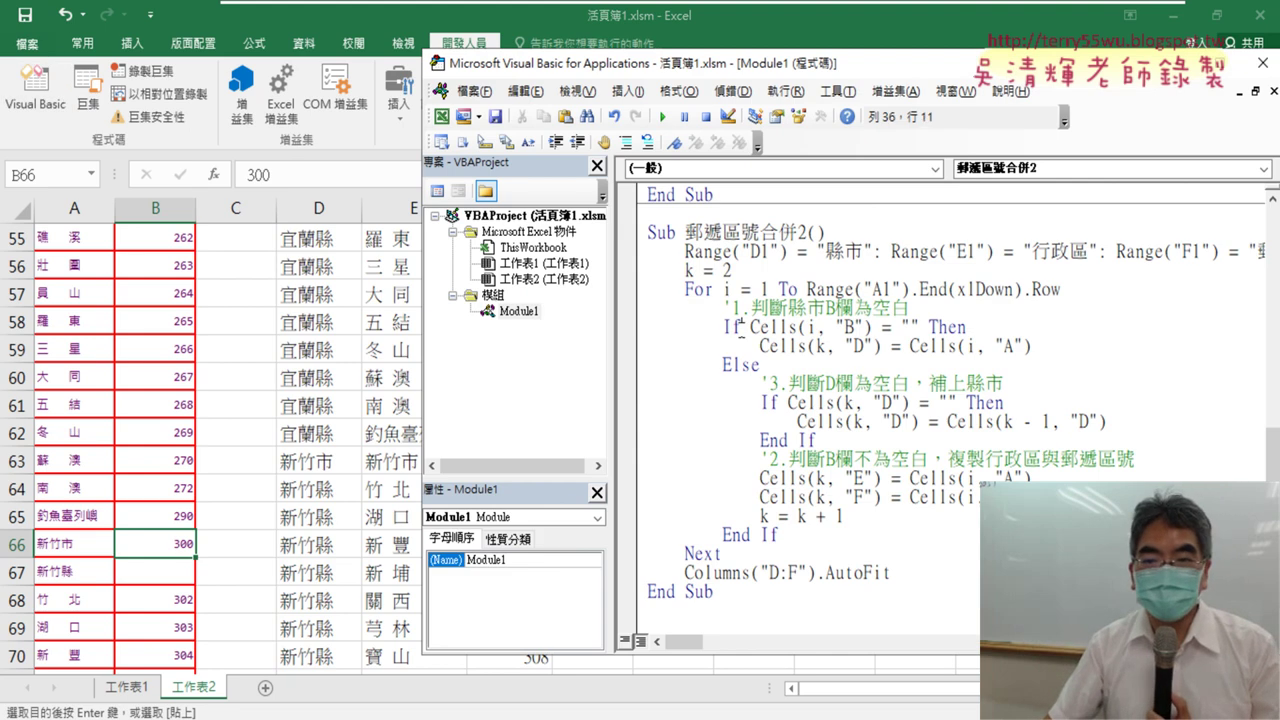
Step: Insert an outdented line after the Cells(k, "D") assignment and copy the If keyword onto it
double_click(730, 328)
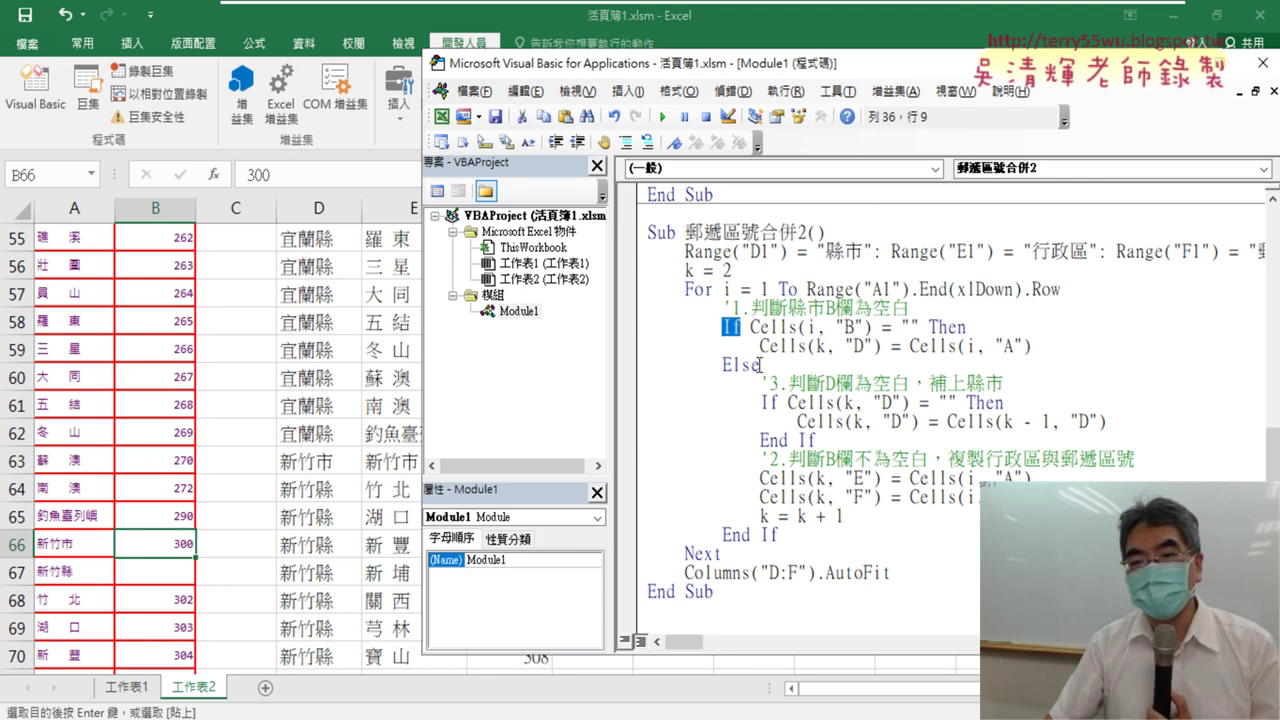
double_click(728, 362)
click(734, 328)
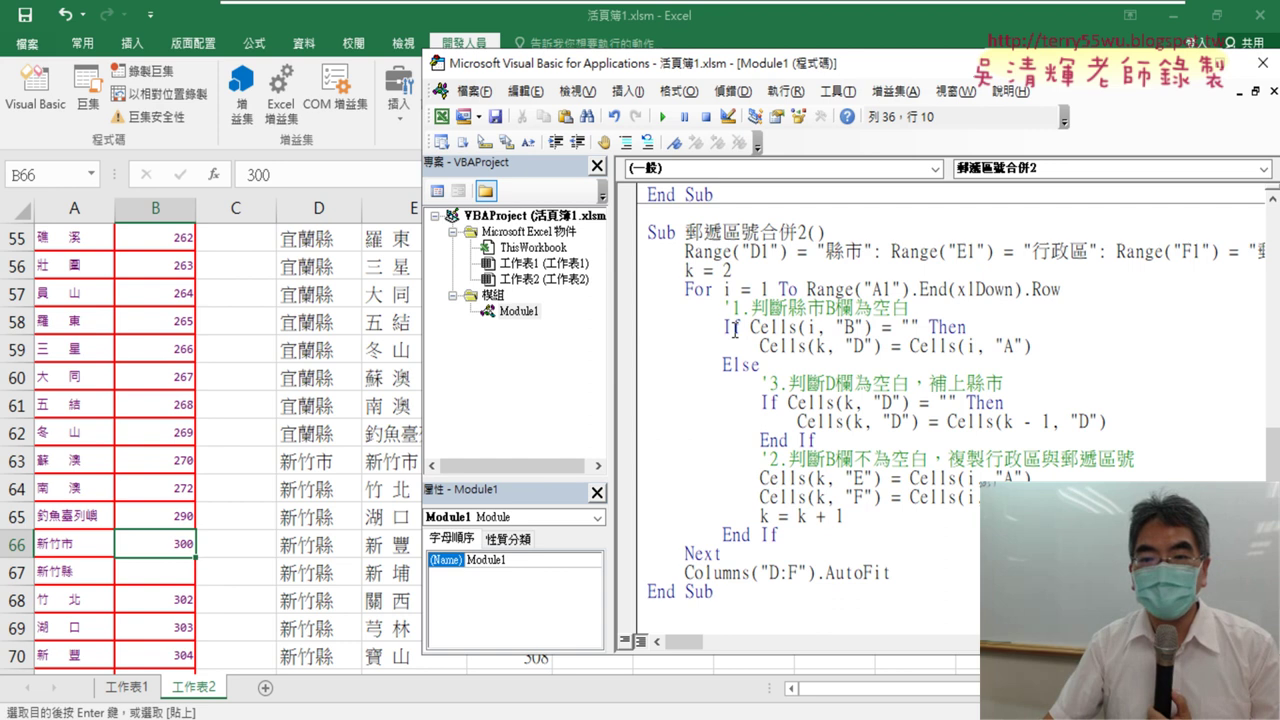
drag(752, 327, 912, 319)
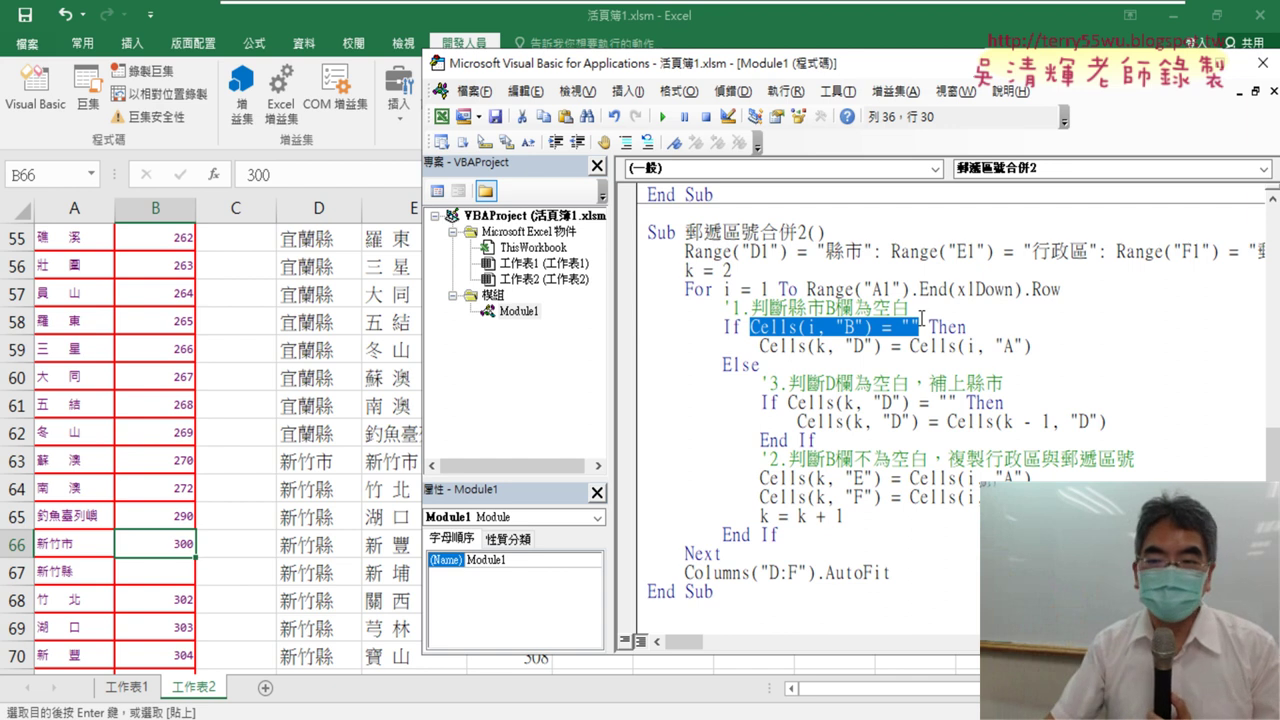
click(1060, 360)
key(Return)
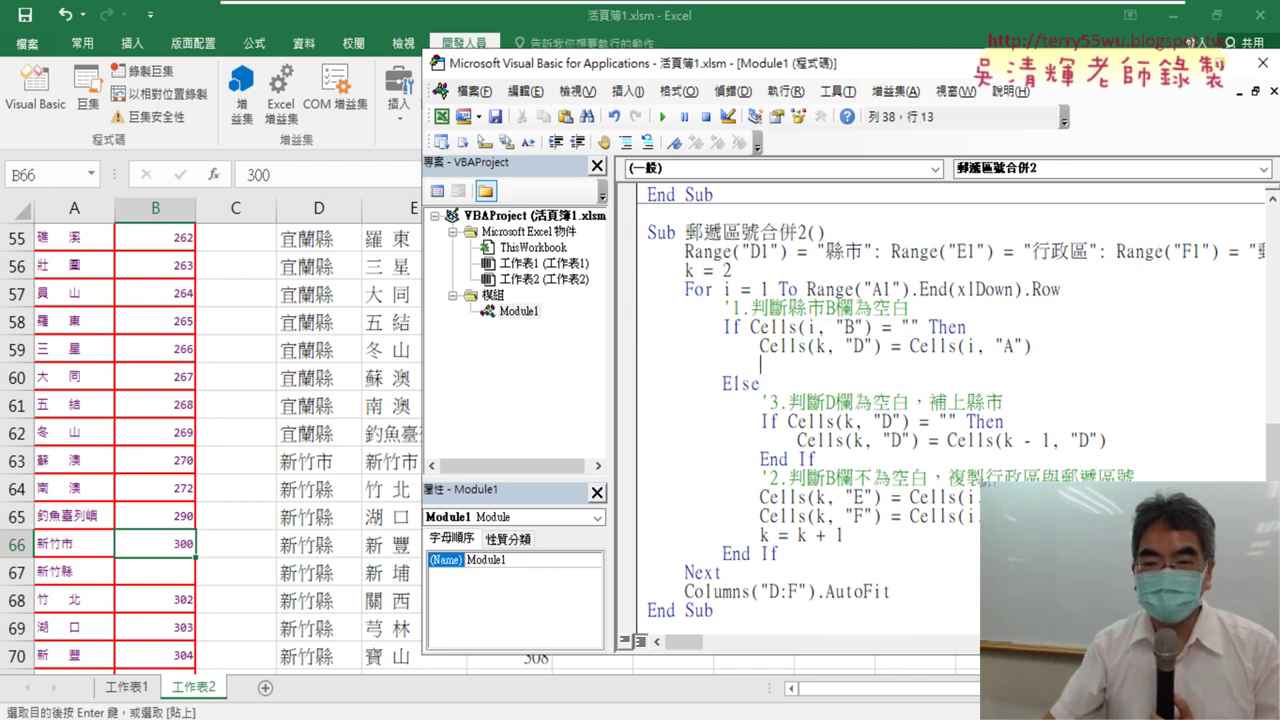
key(BackSpace)
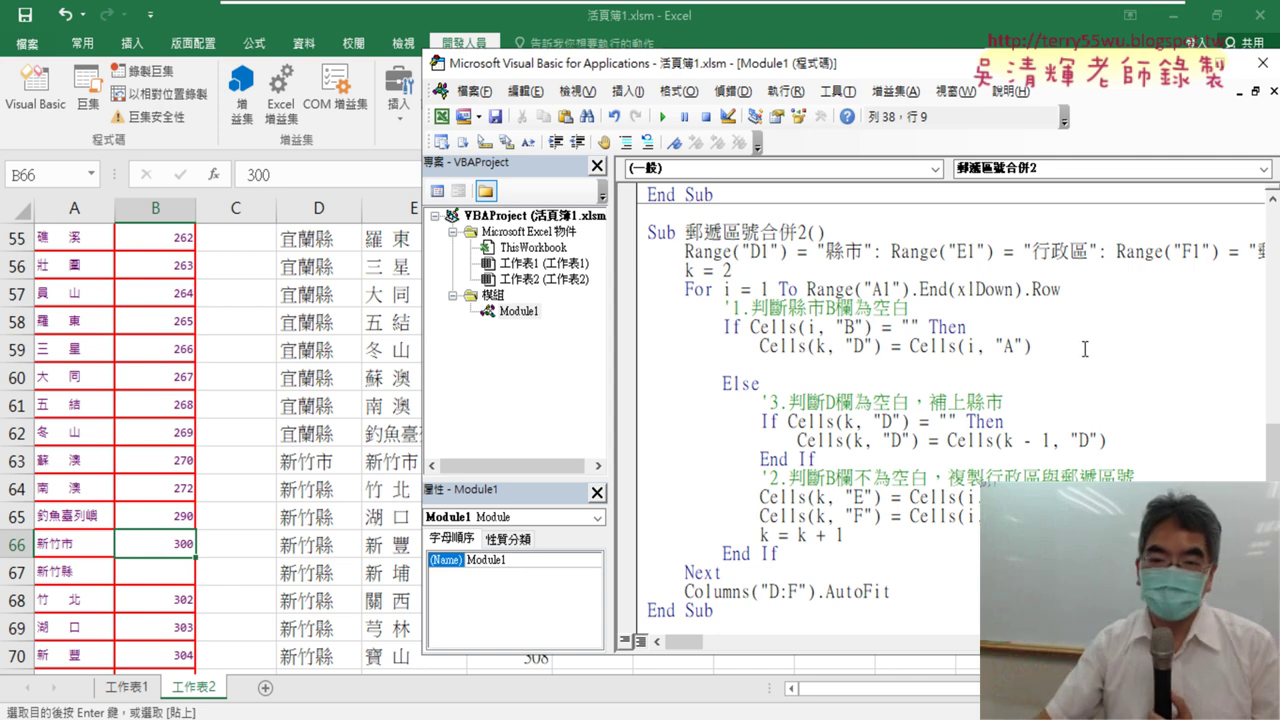
double_click(732, 327)
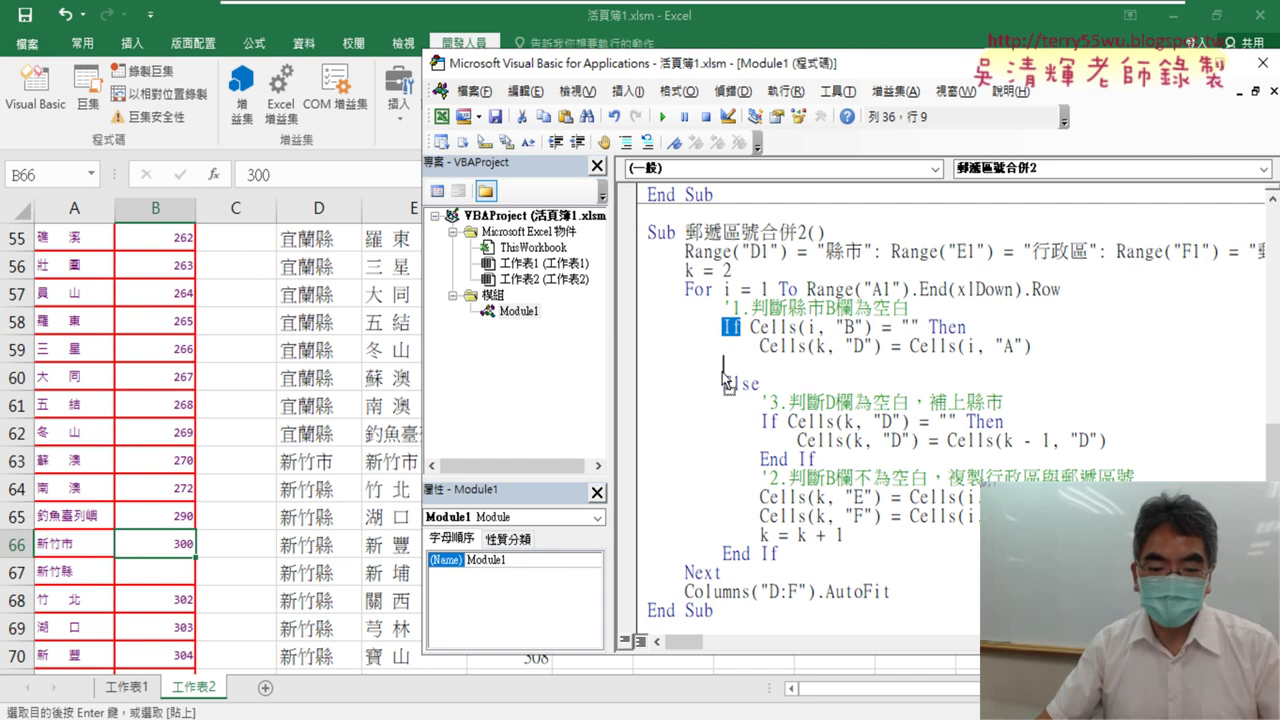
drag(723, 370, 723, 366)
text(If)
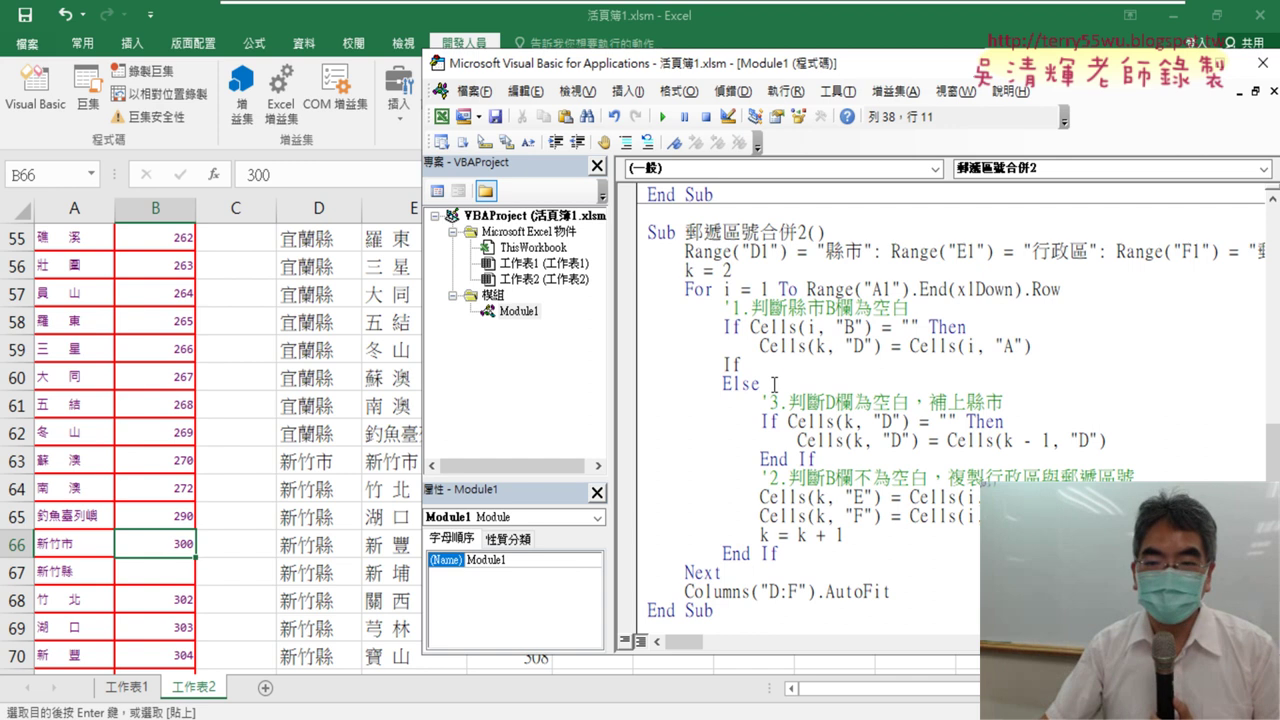
Step: Replace the copied If with ElseIf on the new line
key(Return)
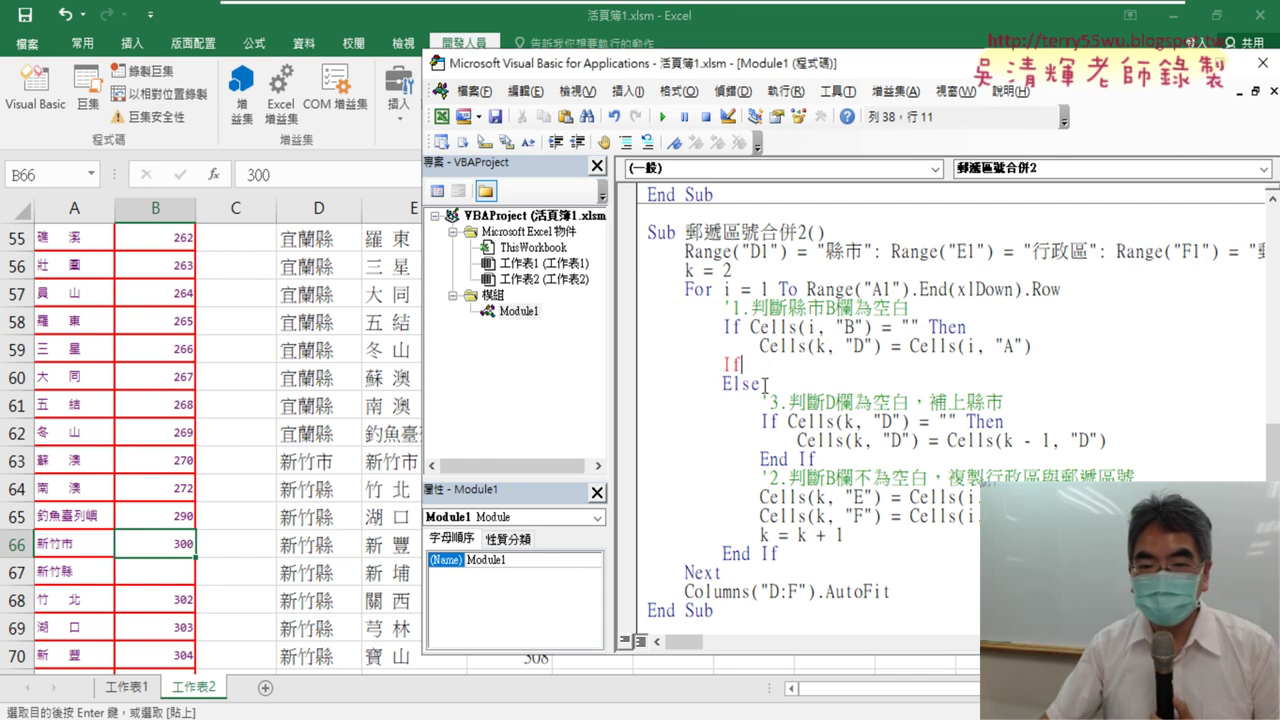
drag(762, 384, 729, 386)
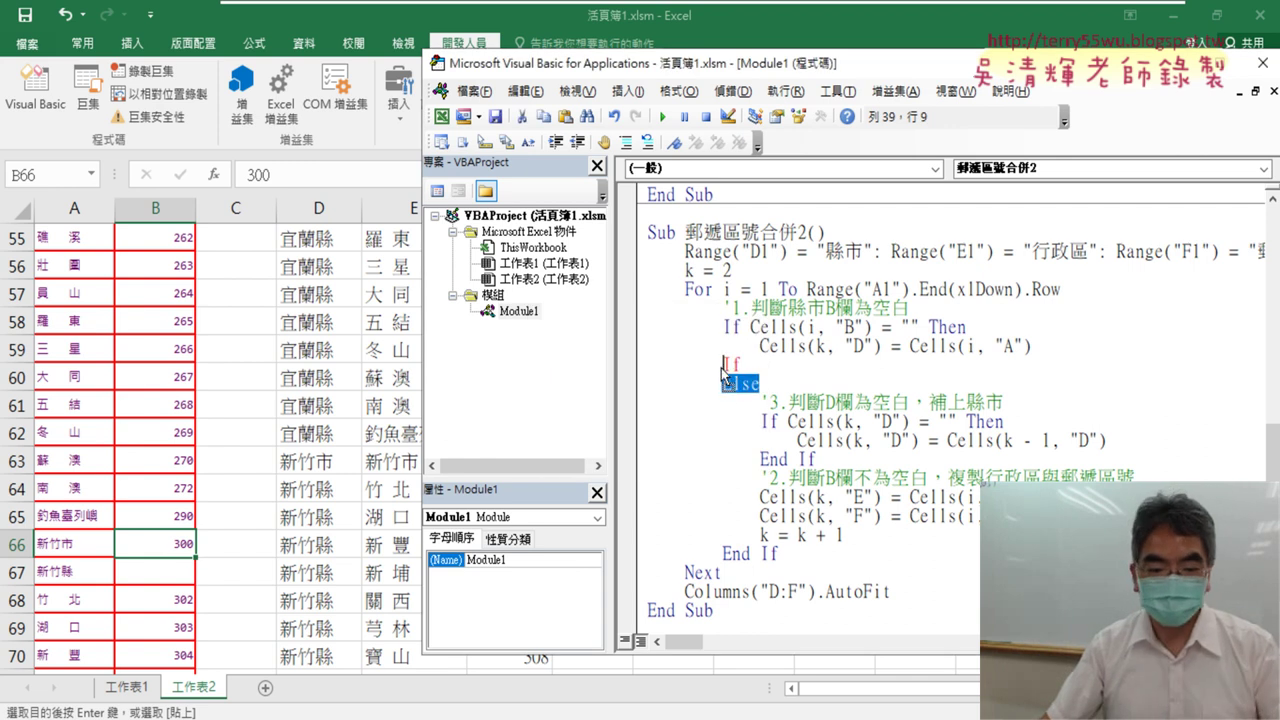
double_click(728, 364)
text(ElseIf)
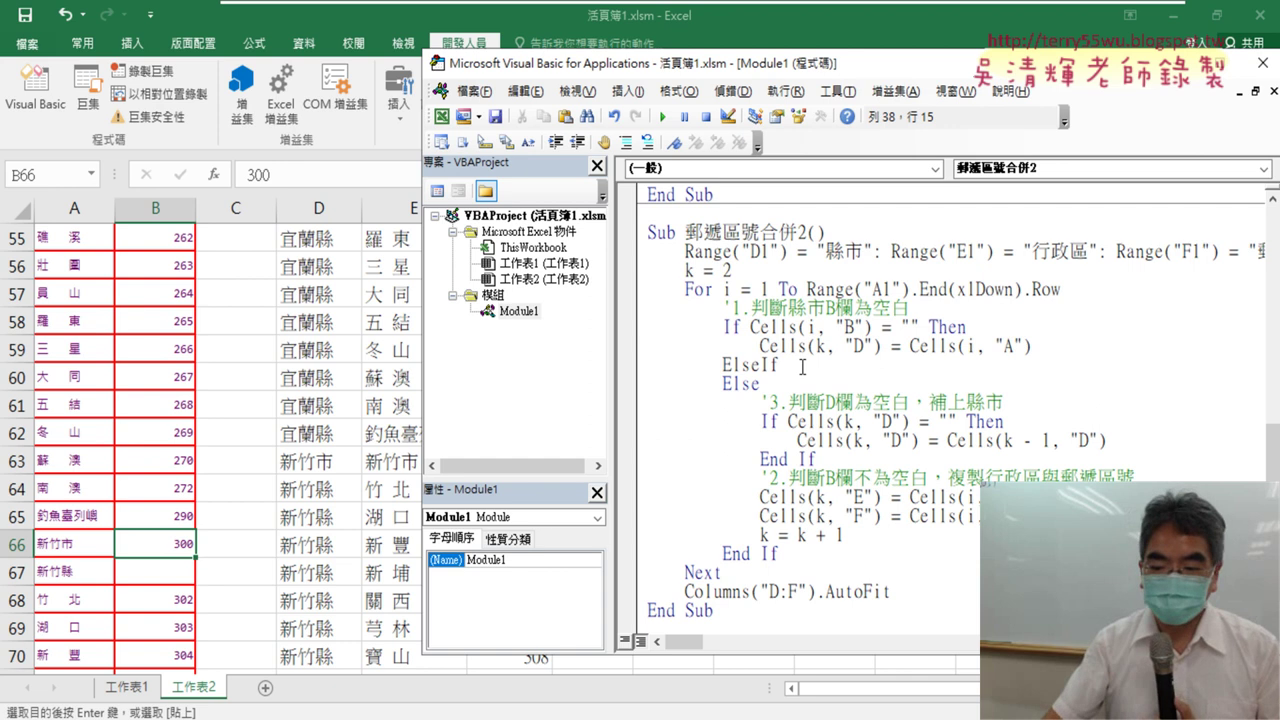
key(Return)
key(Return)
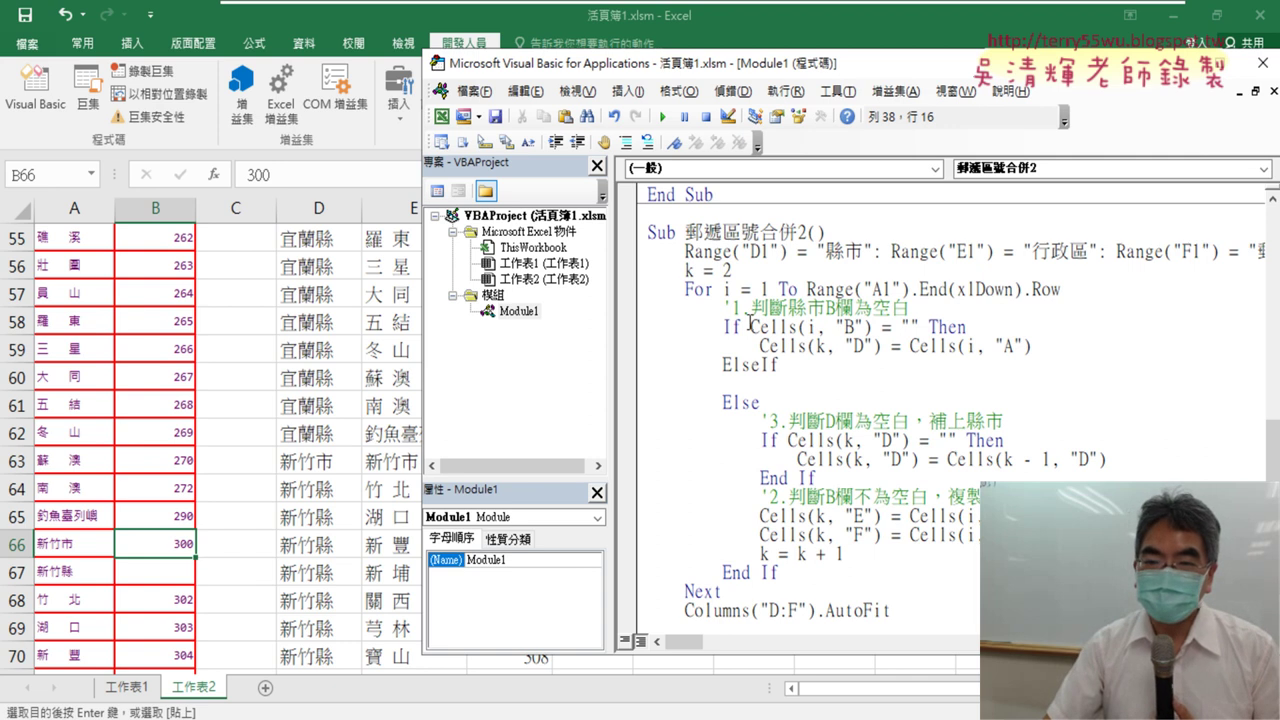
Step: Paste the first If's Cells(i, "B") condition after ElseIf and change = to <>
click(779, 343)
key(Return)
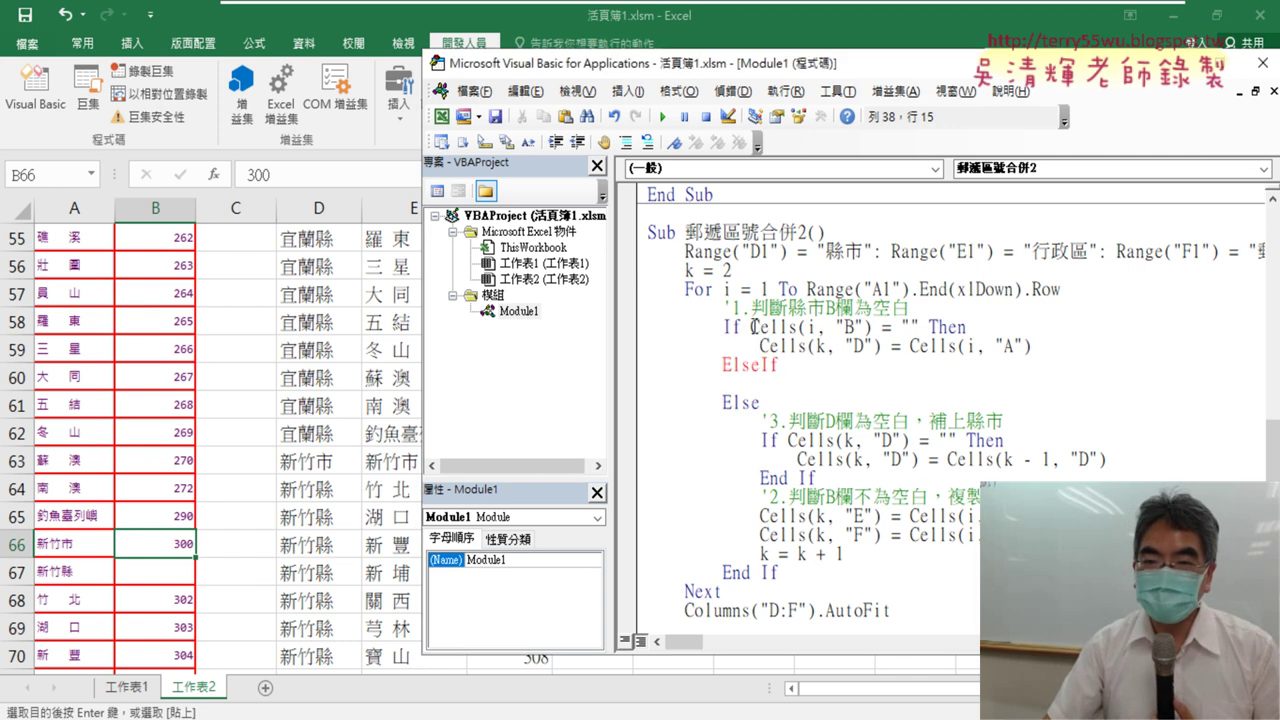
drag(752, 327, 960, 327)
key(ctrl+c)
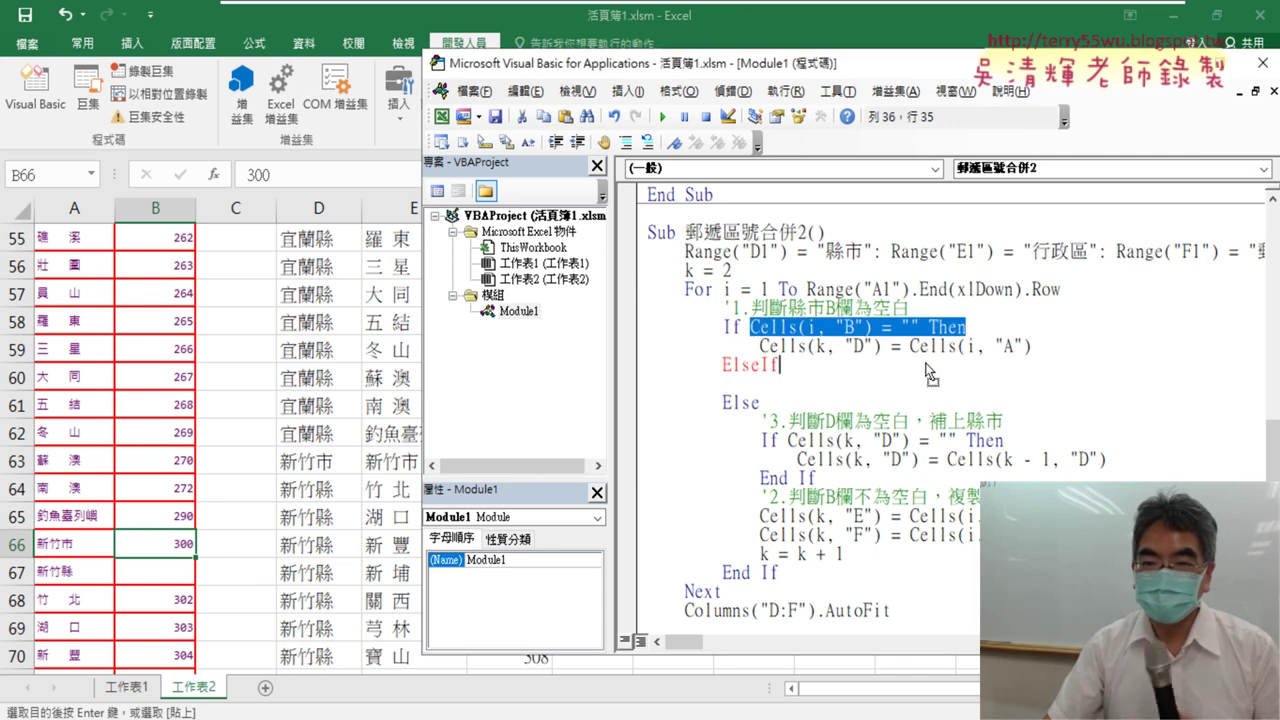
click(789, 366)
key(ctrl+v)
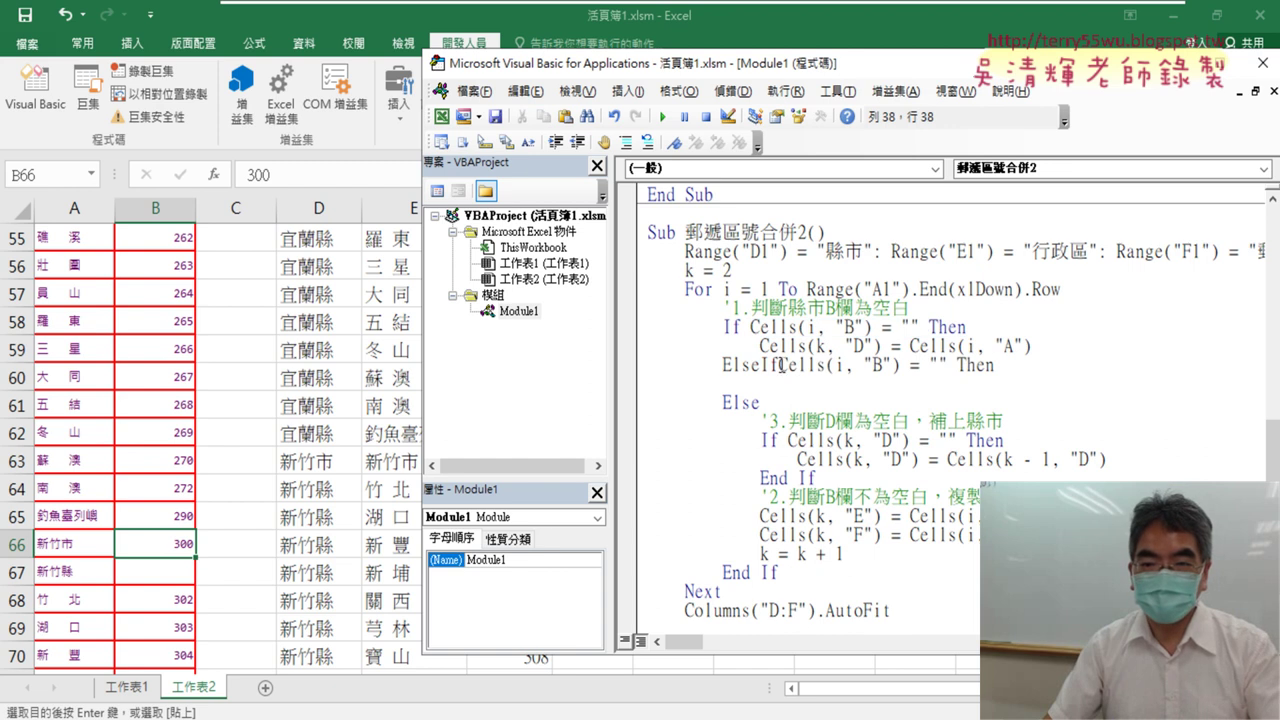
click(781, 365)
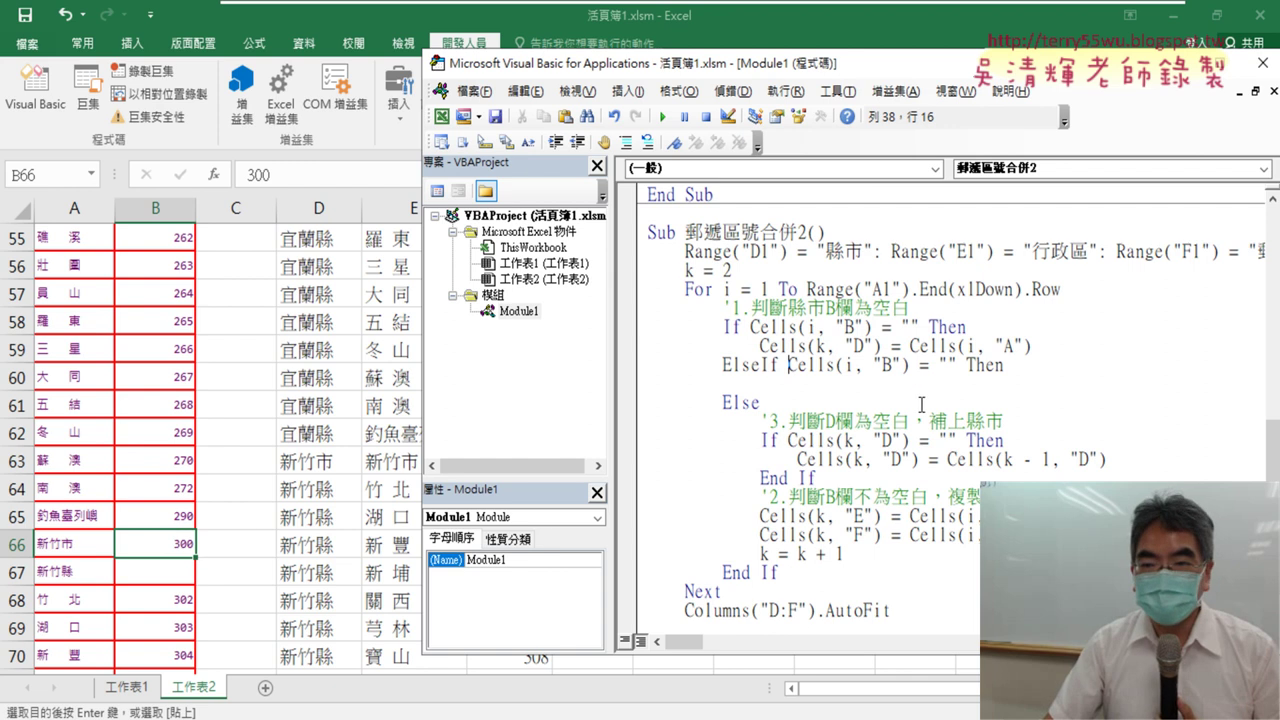
double_click(935, 367)
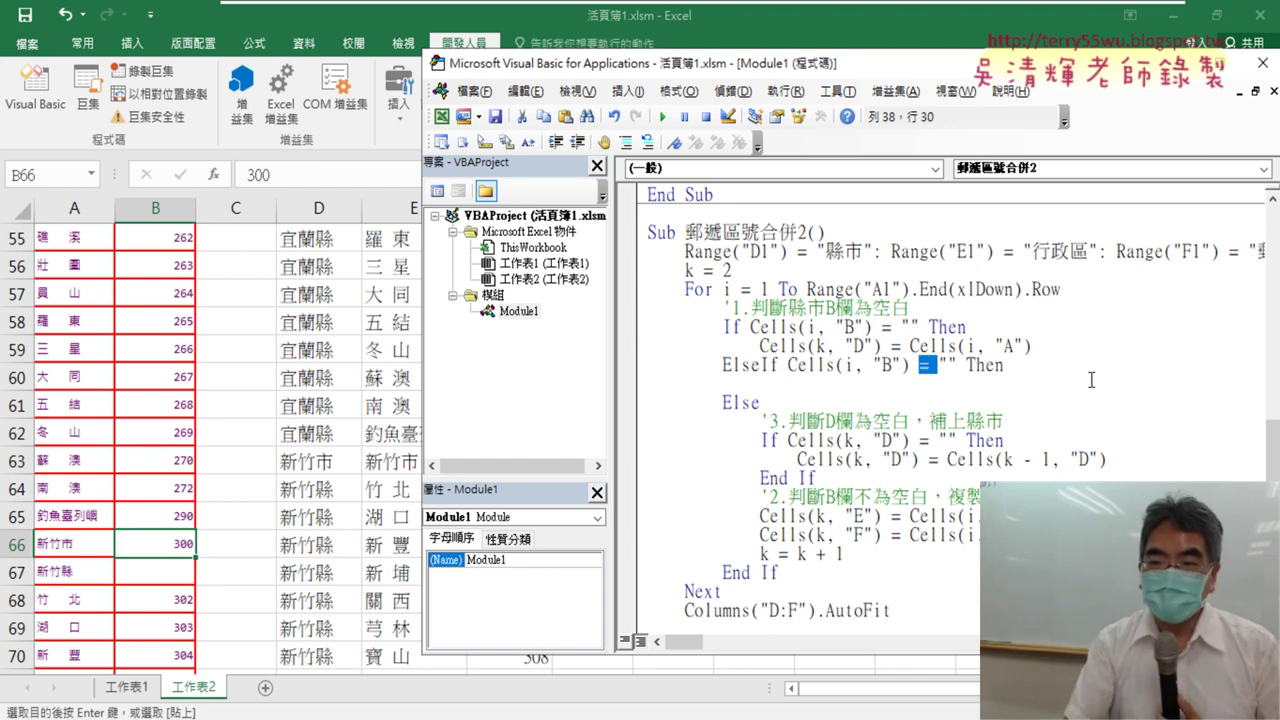
text(<)
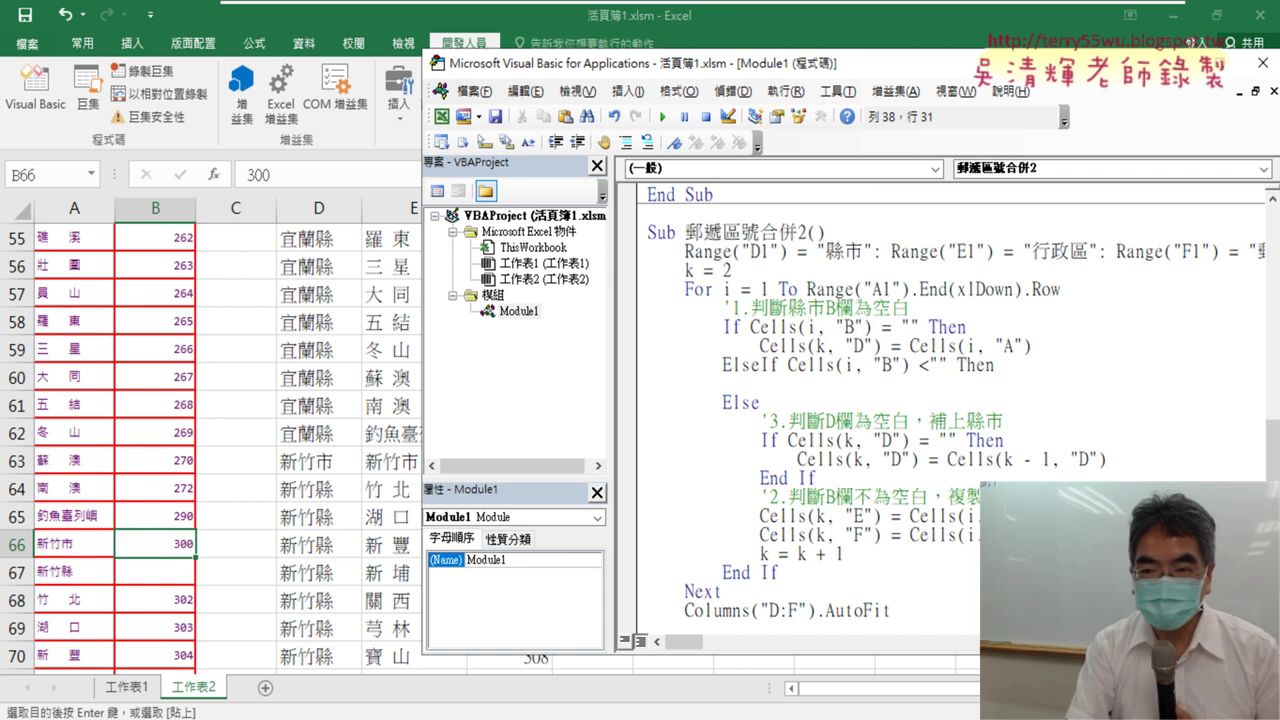
text(>)
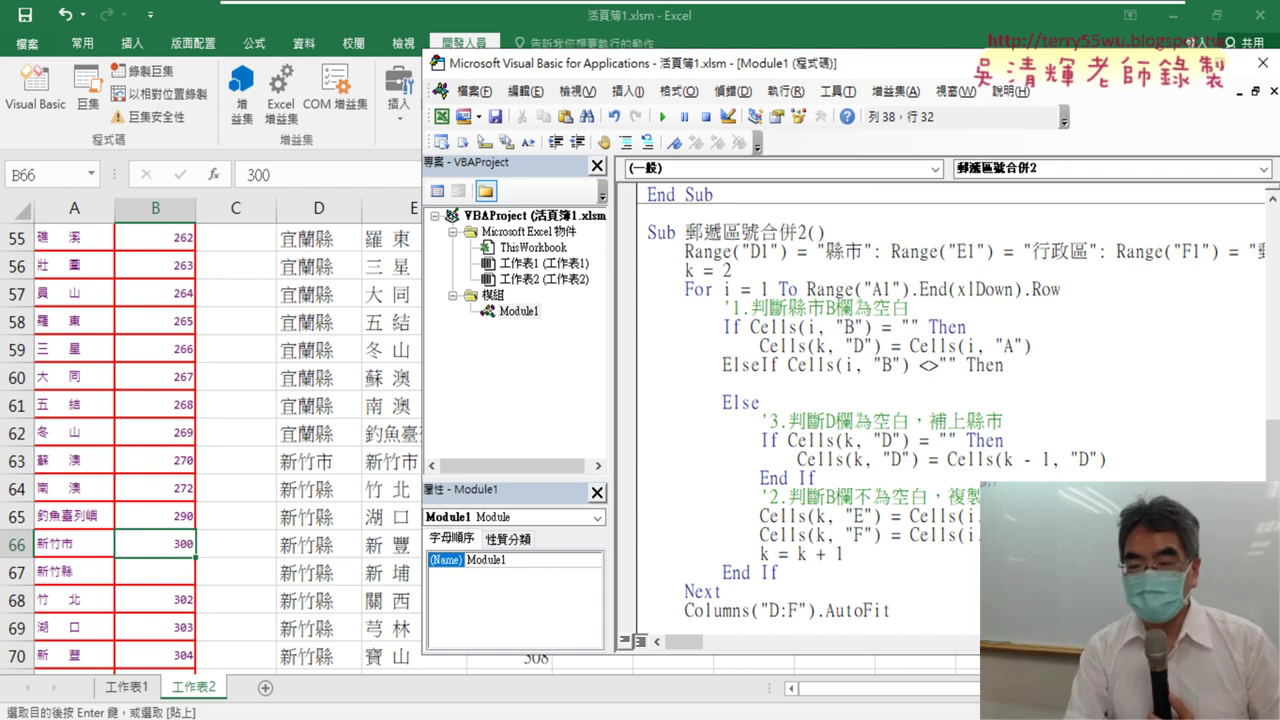
Step: Add and right(Cells(i, "A"),1)="市" before Then in the ElseIf condition
click(967, 365)
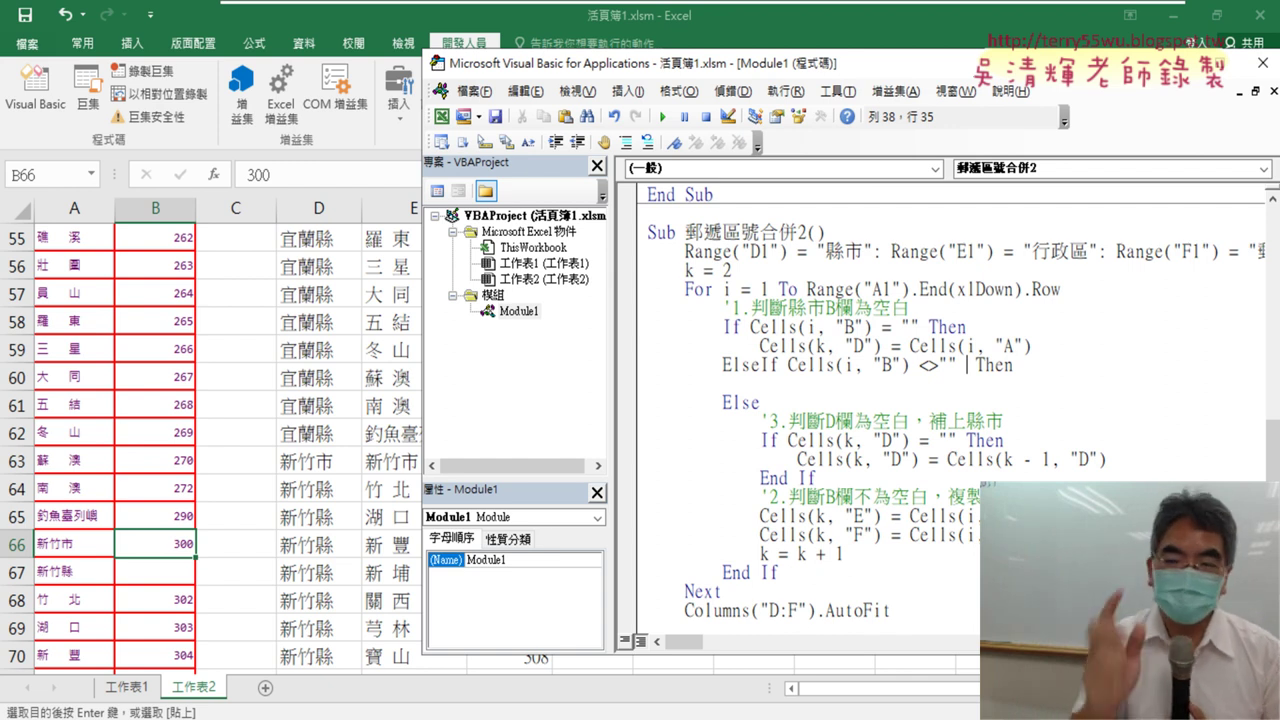
text(a)
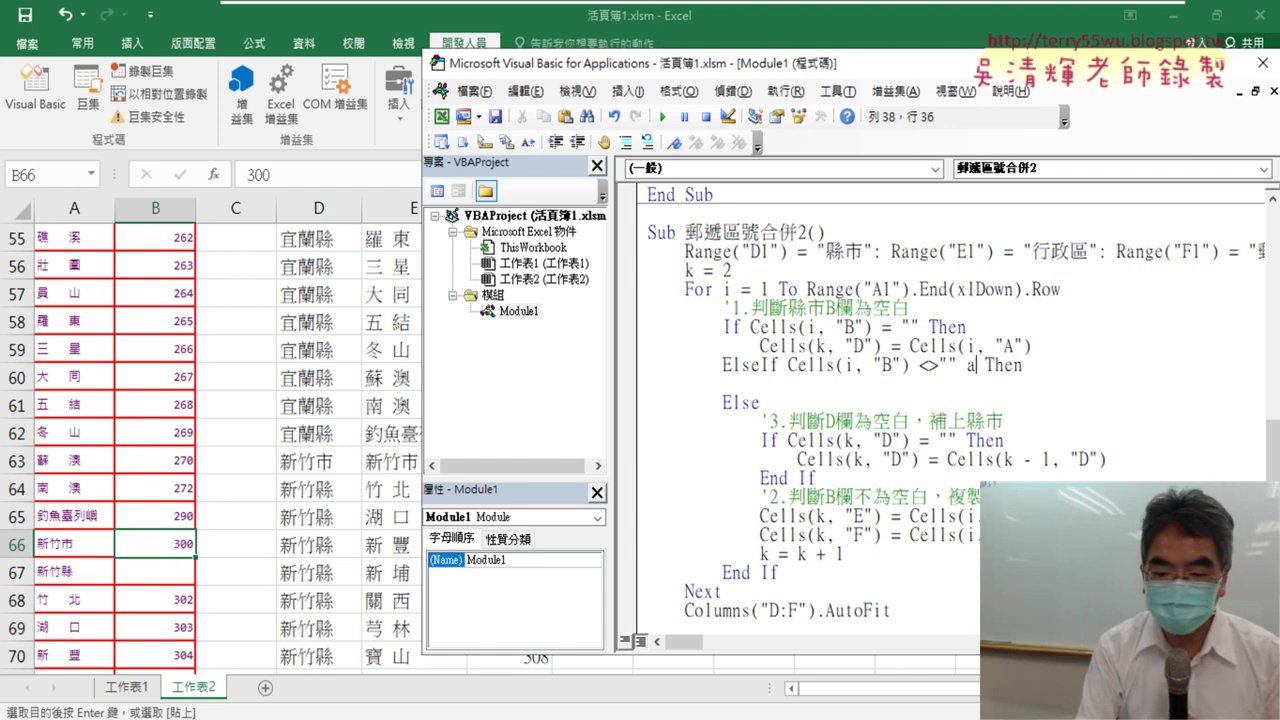
text(nd)
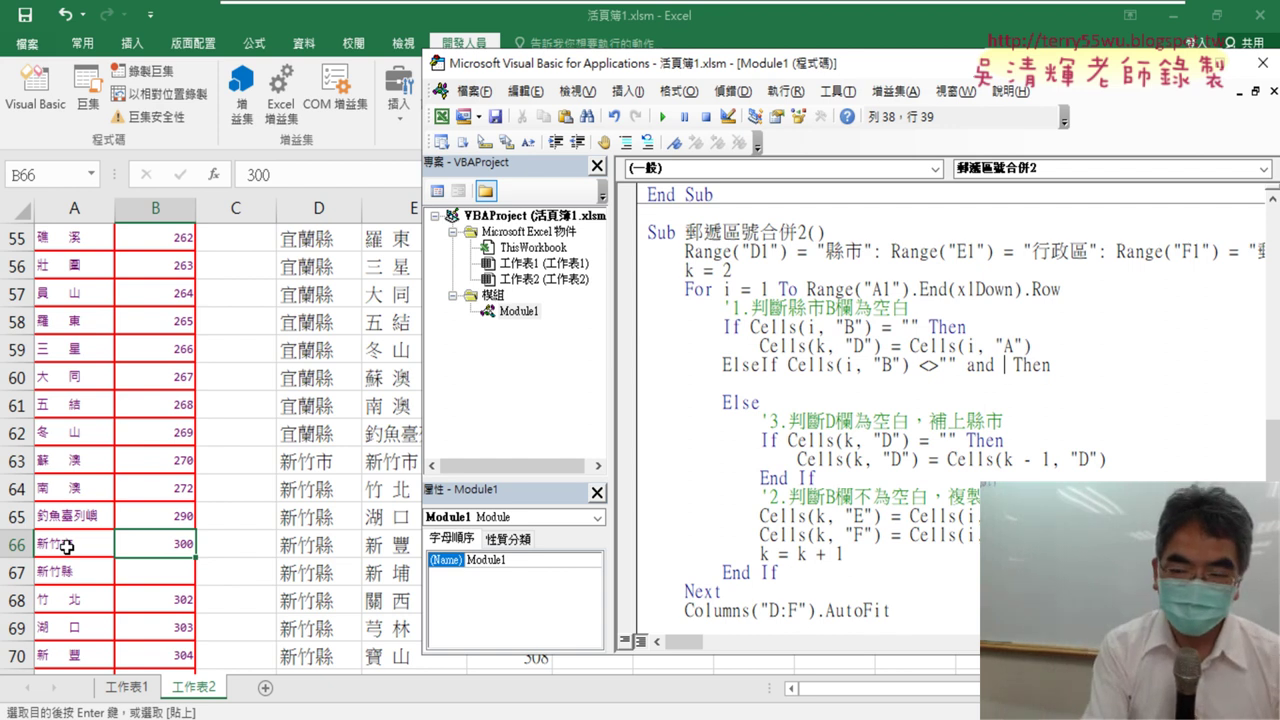
text(rig)
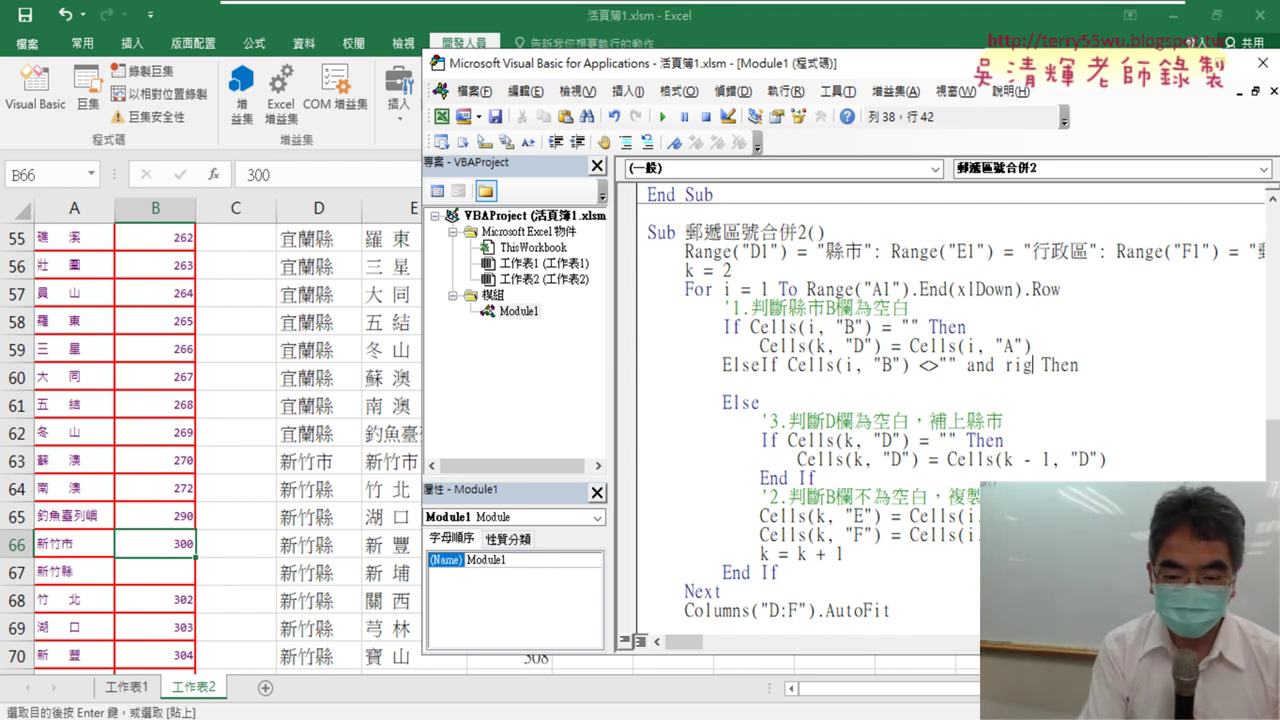
text(ht()
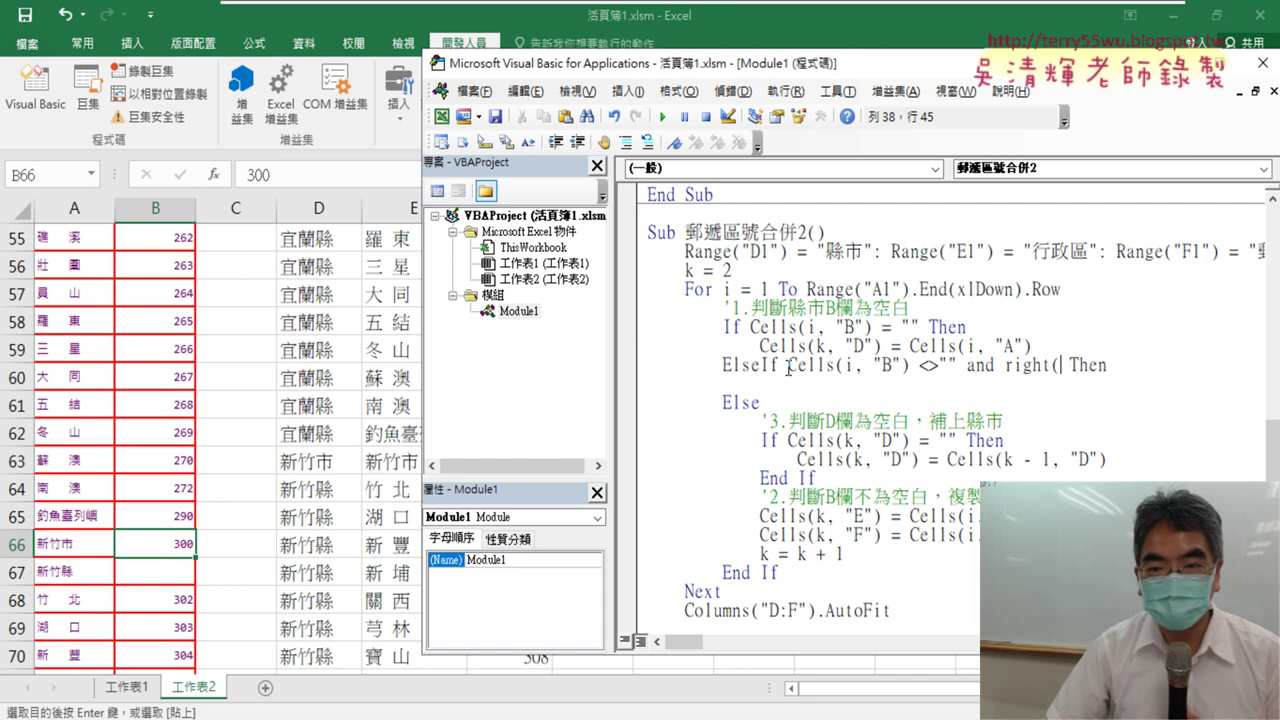
drag(788, 368, 909, 367)
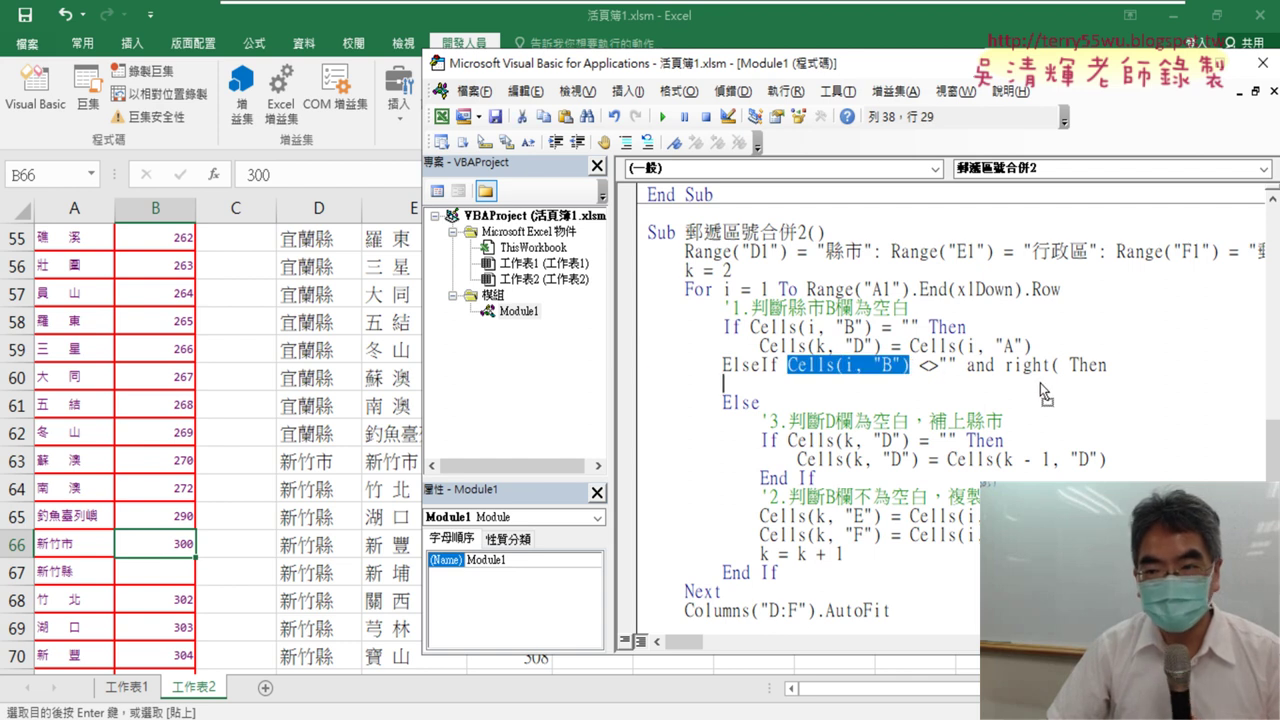
drag(1056, 372, 1058, 368)
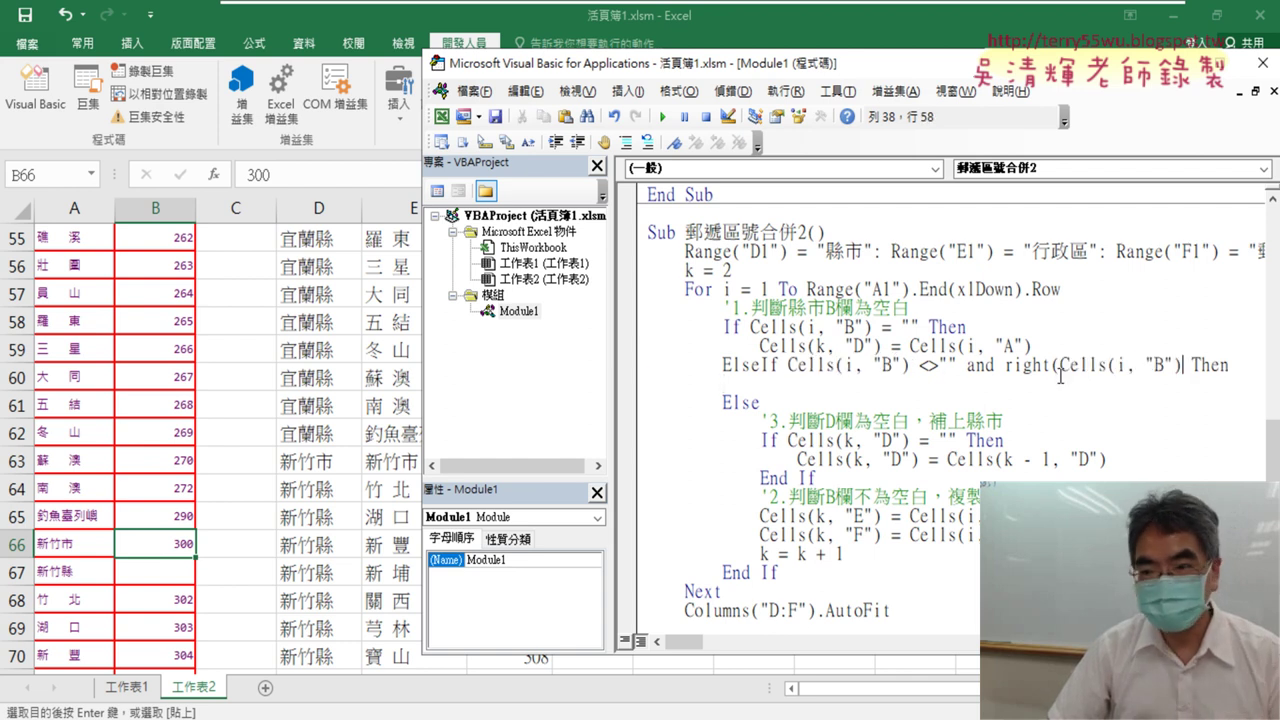
double_click(1160, 366)
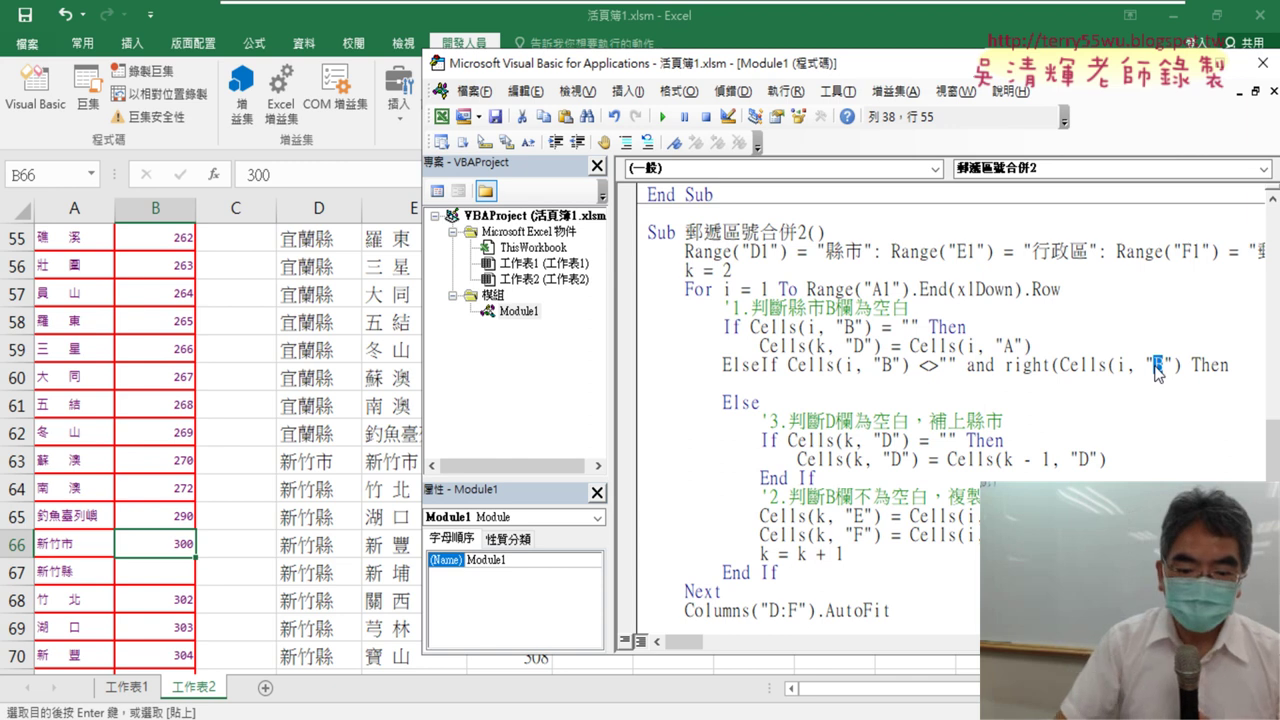
text(A)
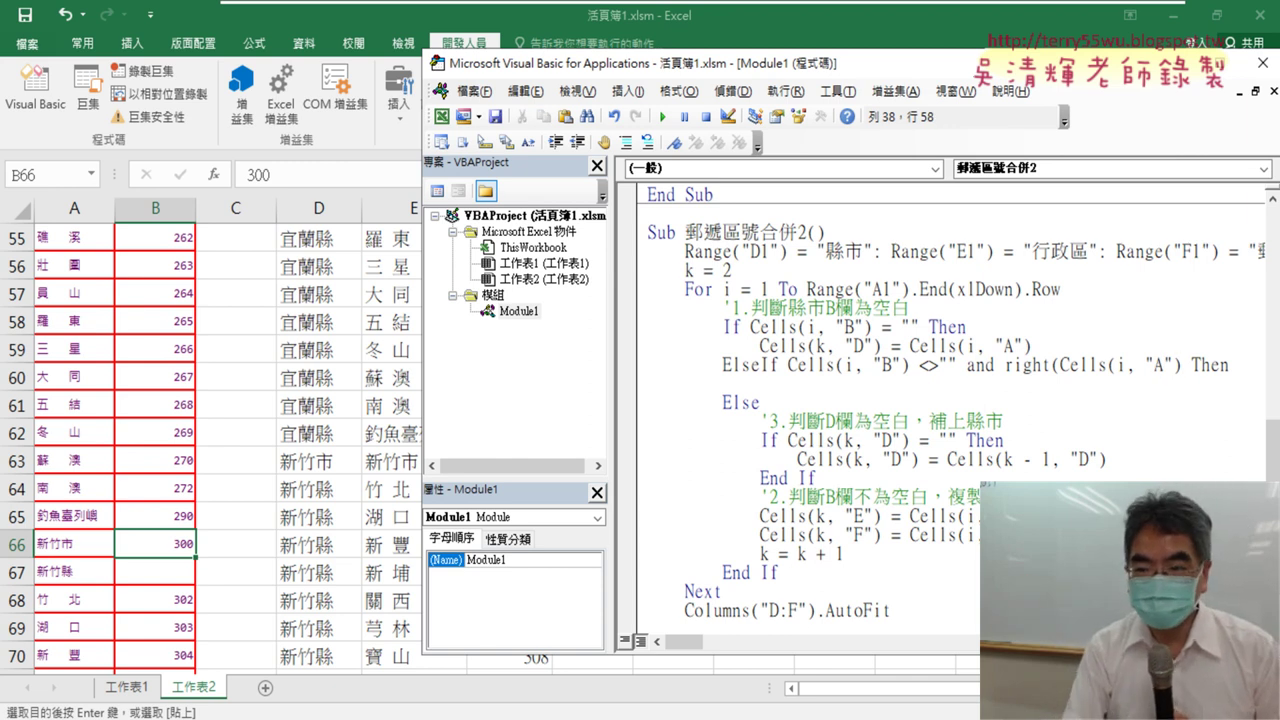
text(,)
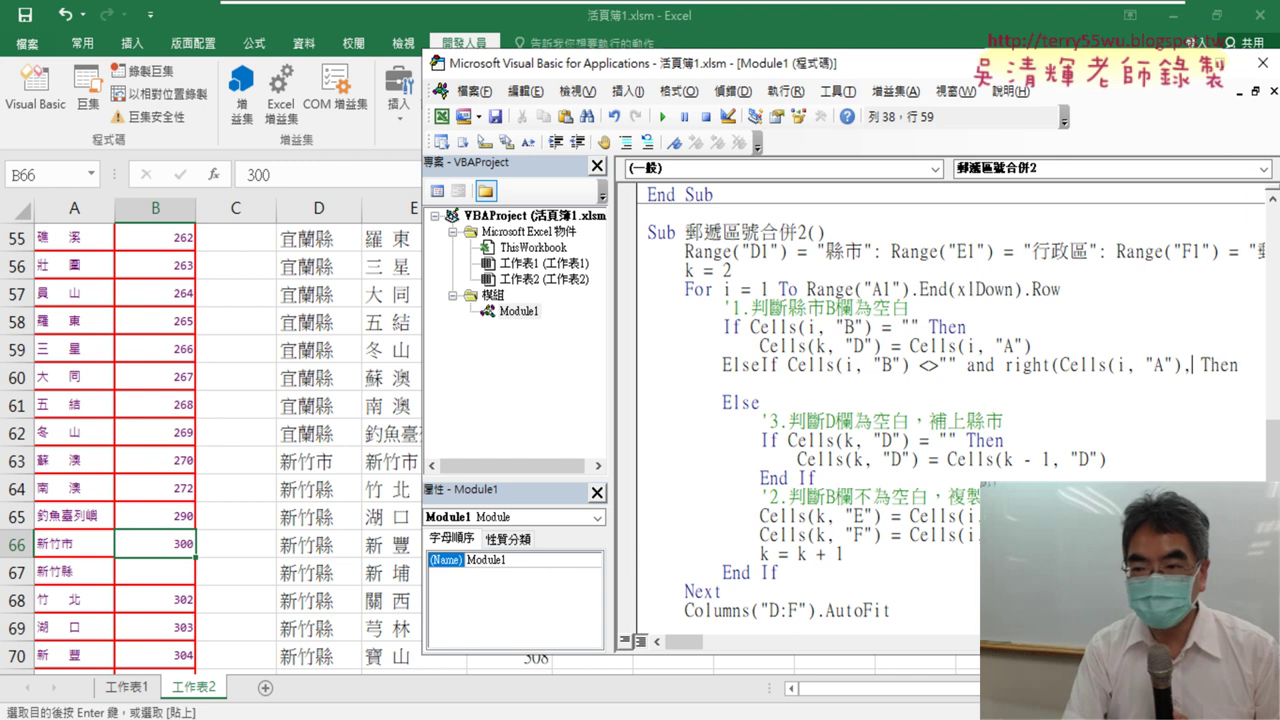
text(1))
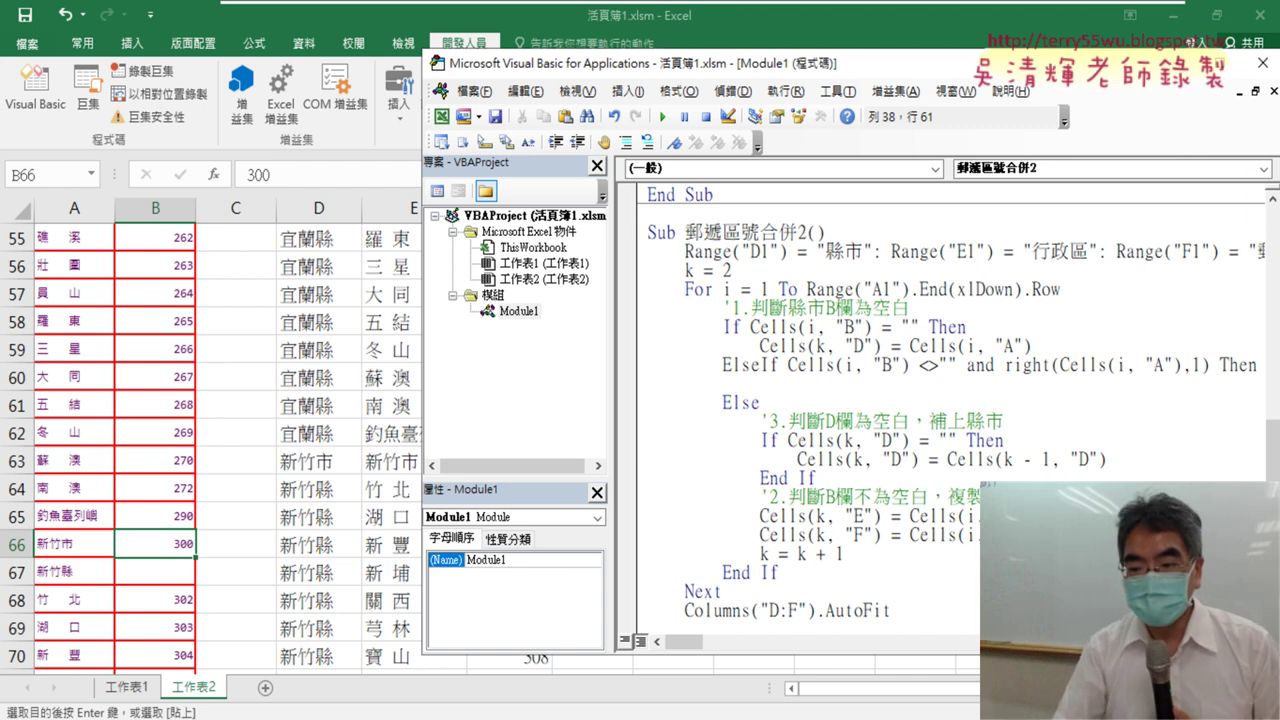
text(=)
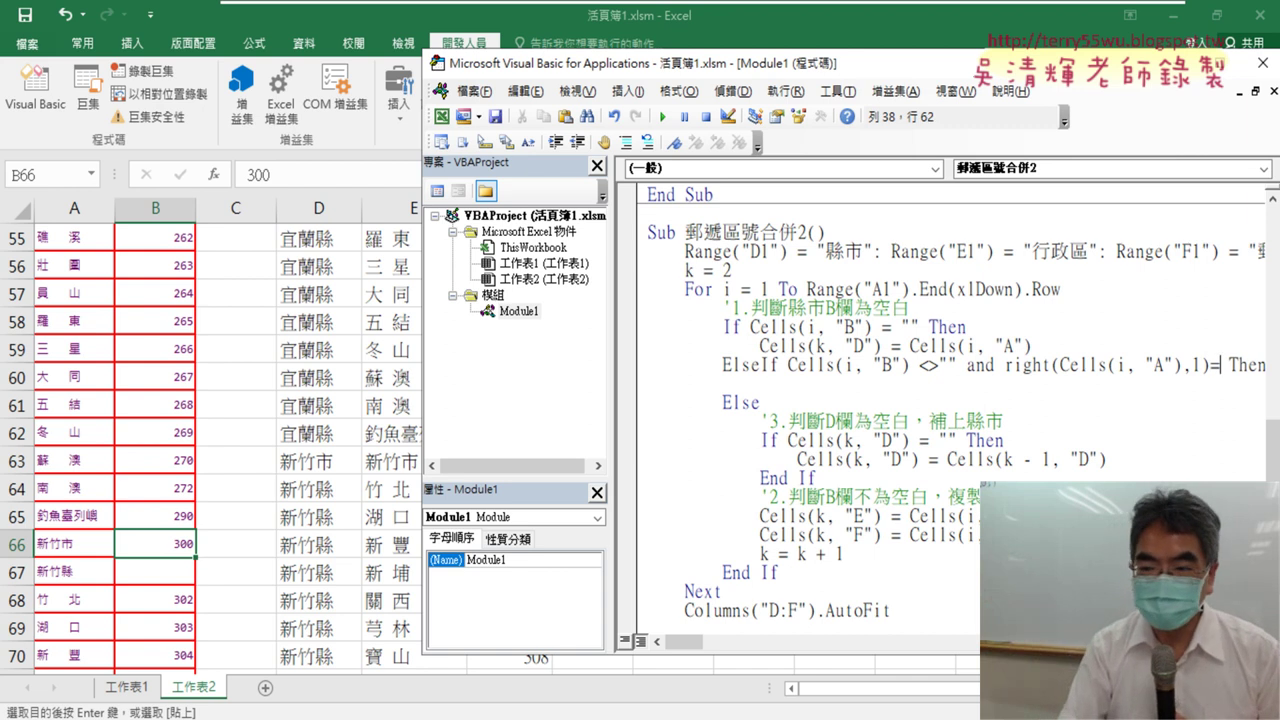
text(")
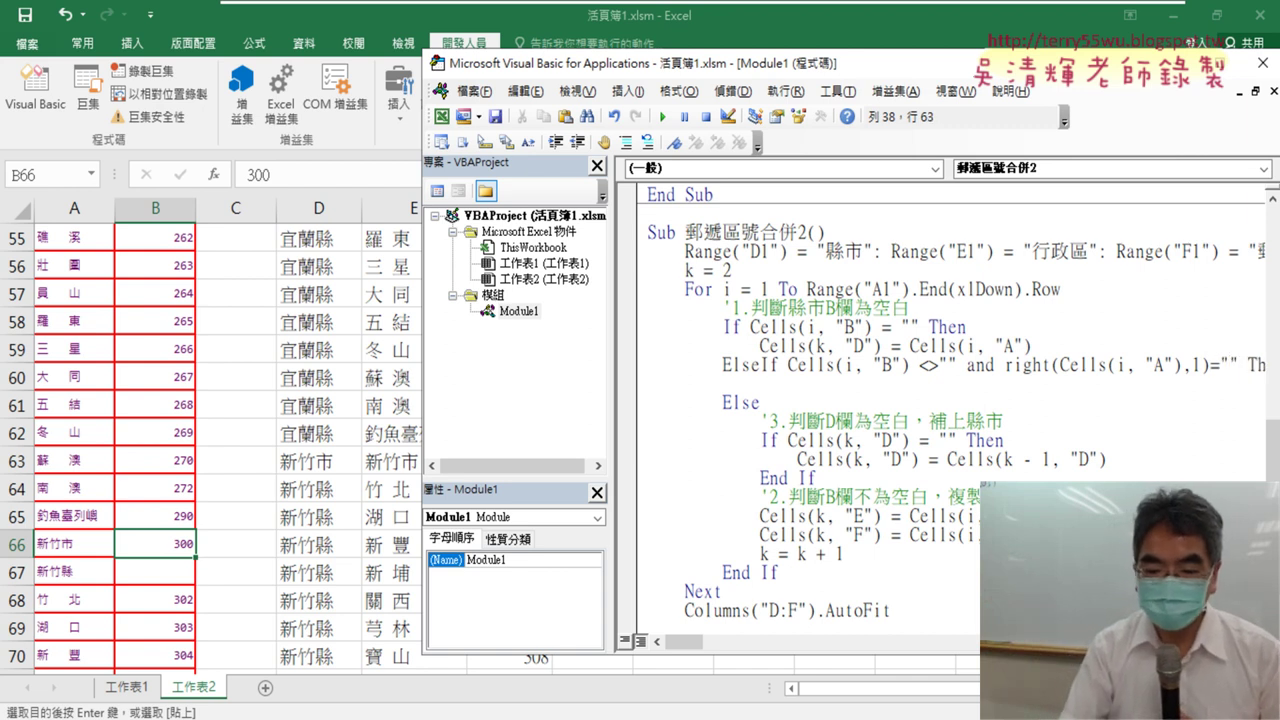
text(ㄕ4)
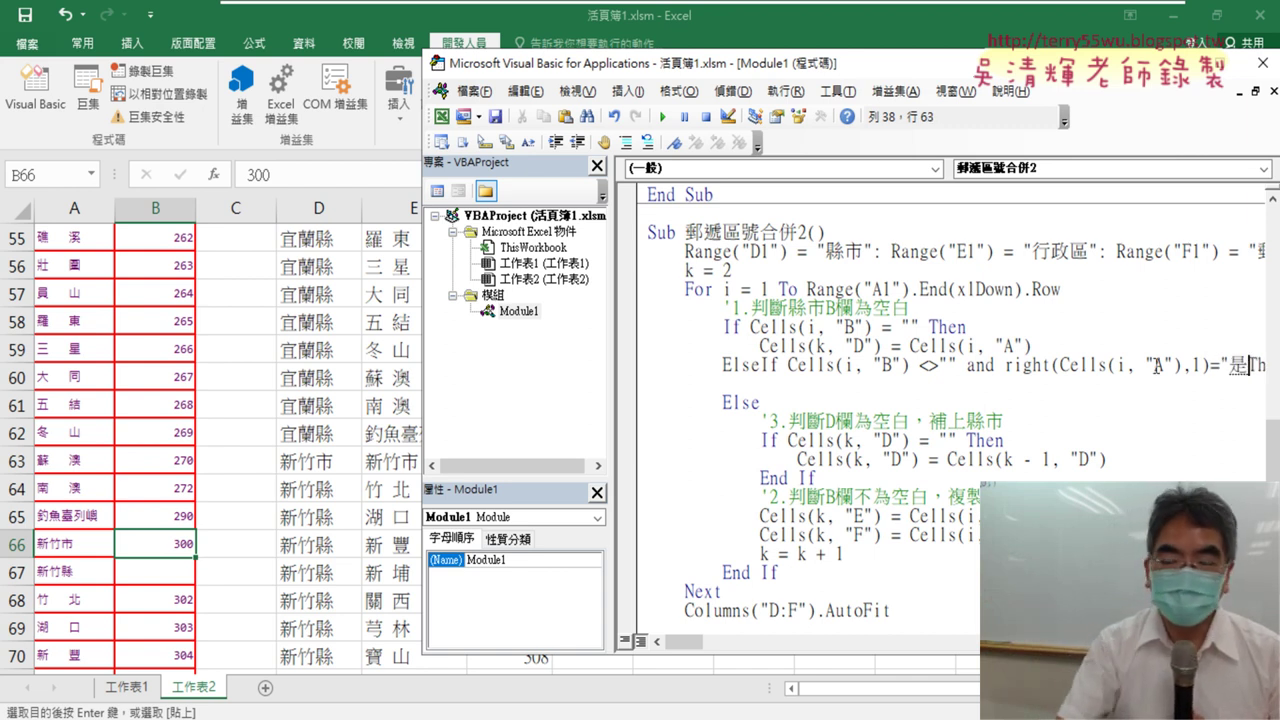
key(Down)
key(Down)
key(Return)
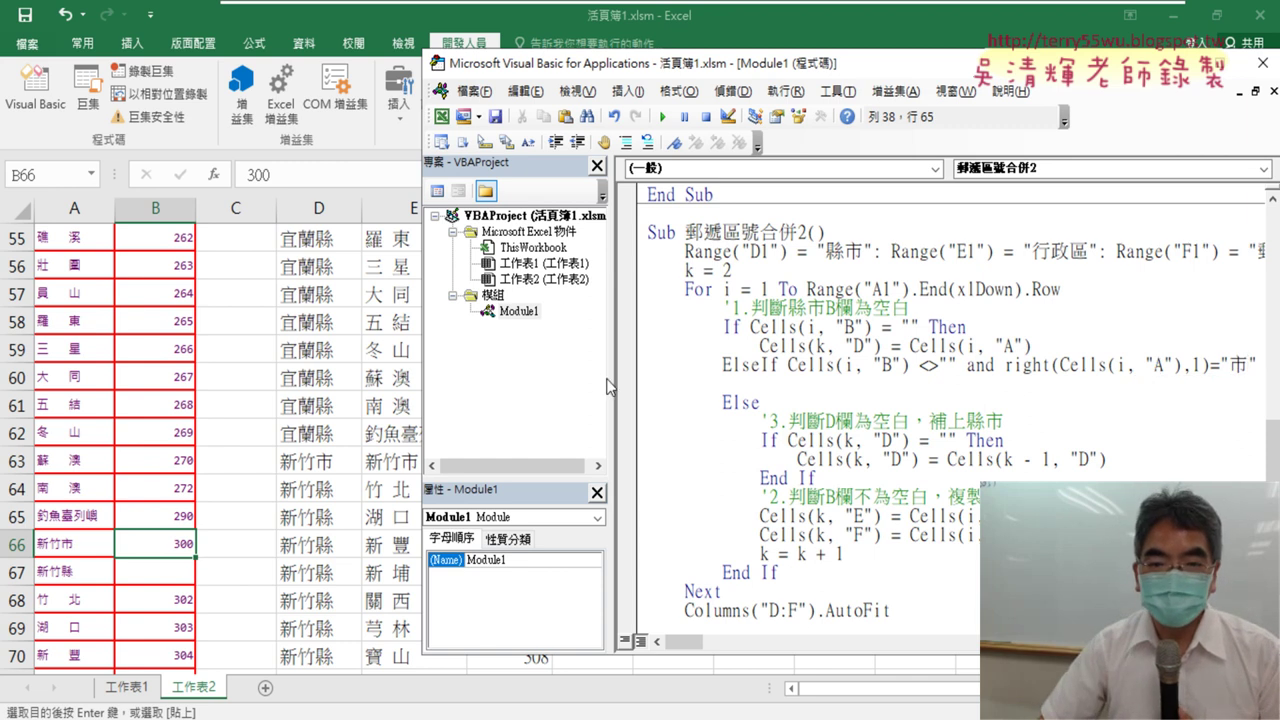
drag(608, 385, 528, 372)
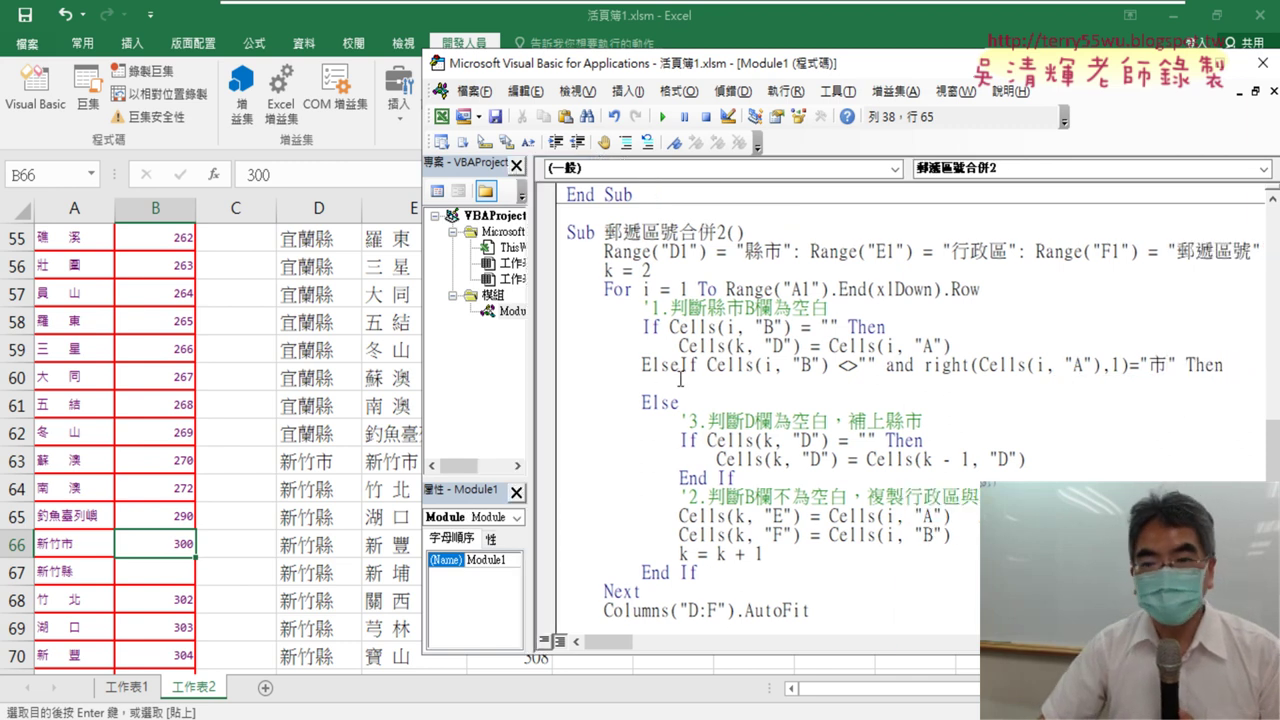
Step: Annotate the ElseIf keyword, the <> not-empty test, row 67 and 新竹市 in A66
drag(642, 366, 710, 365)
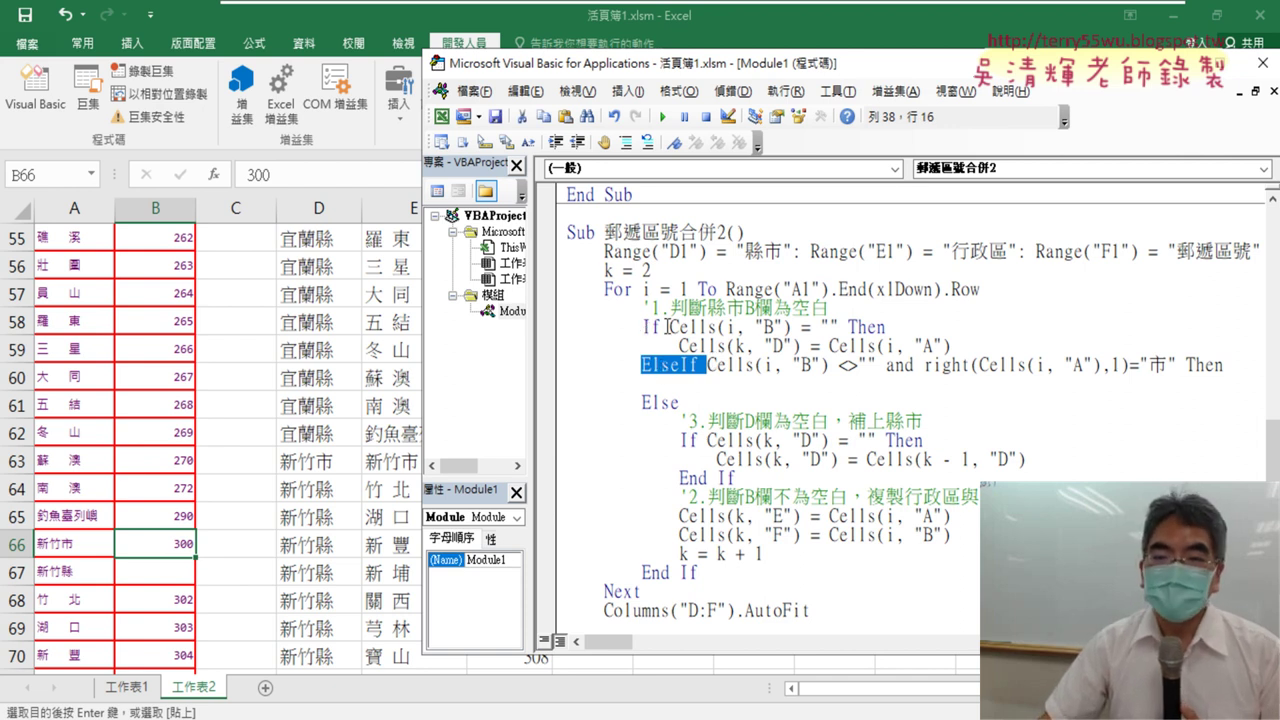
click(708, 366)
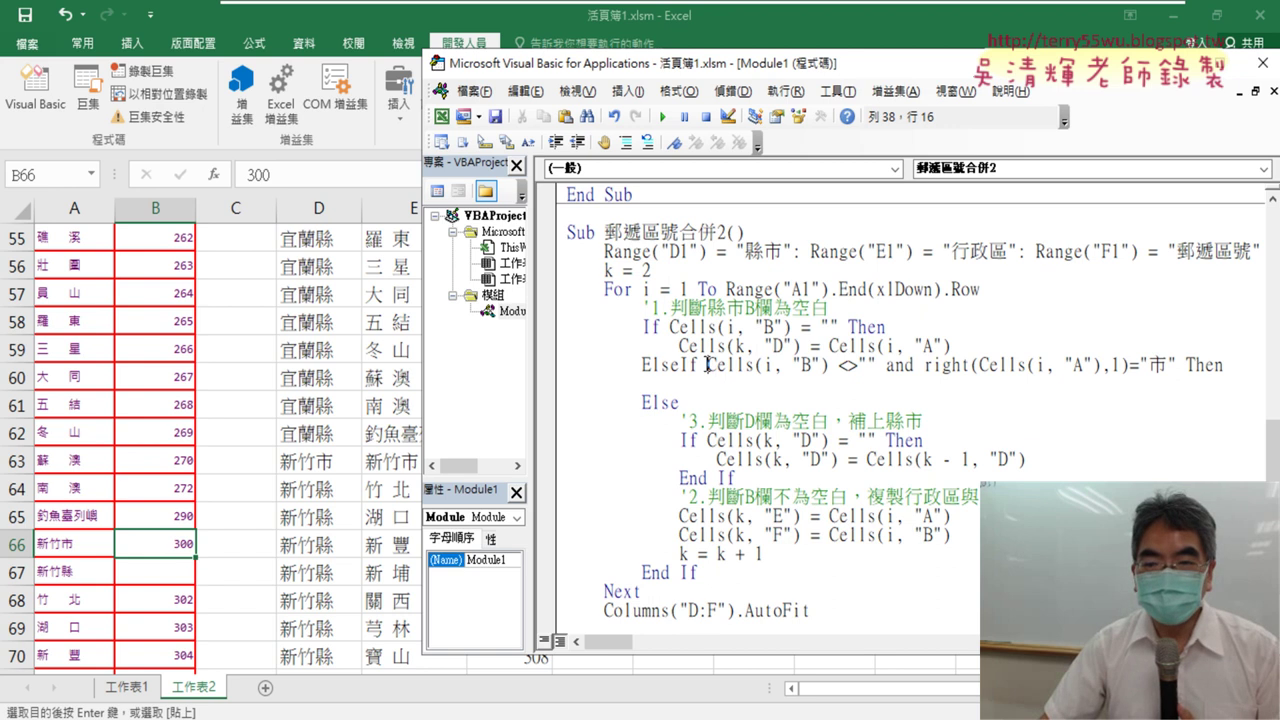
drag(708, 366, 878, 367)
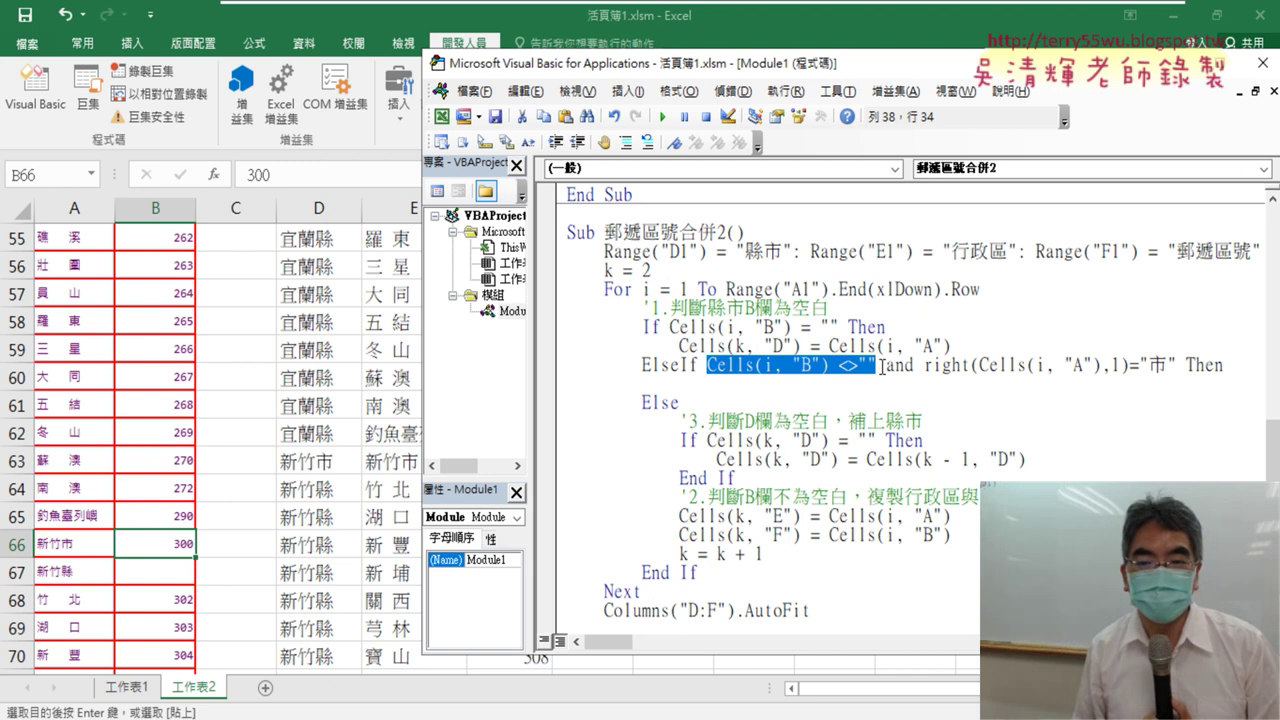
drag(880, 370, 882, 367)
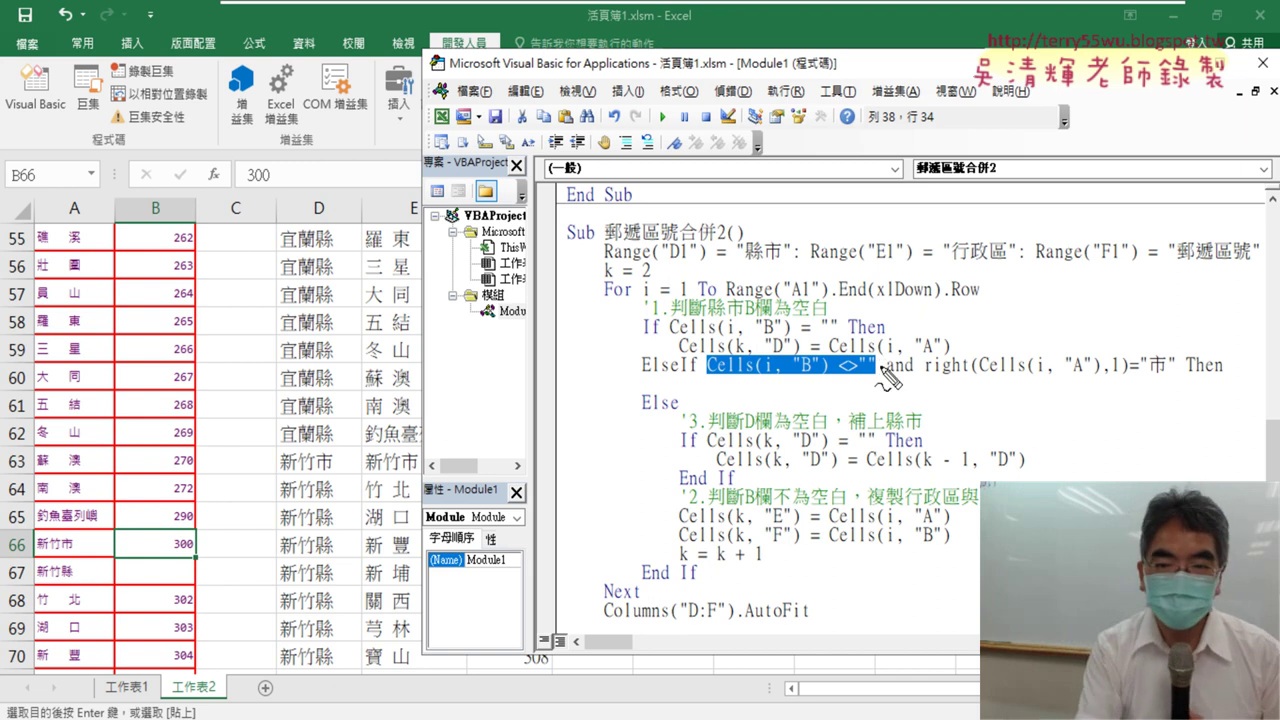
mouse_move(182, 566)
mouse_down()
mouse_move(115, 562)
mouse_move(196, 568)
mouse_up()
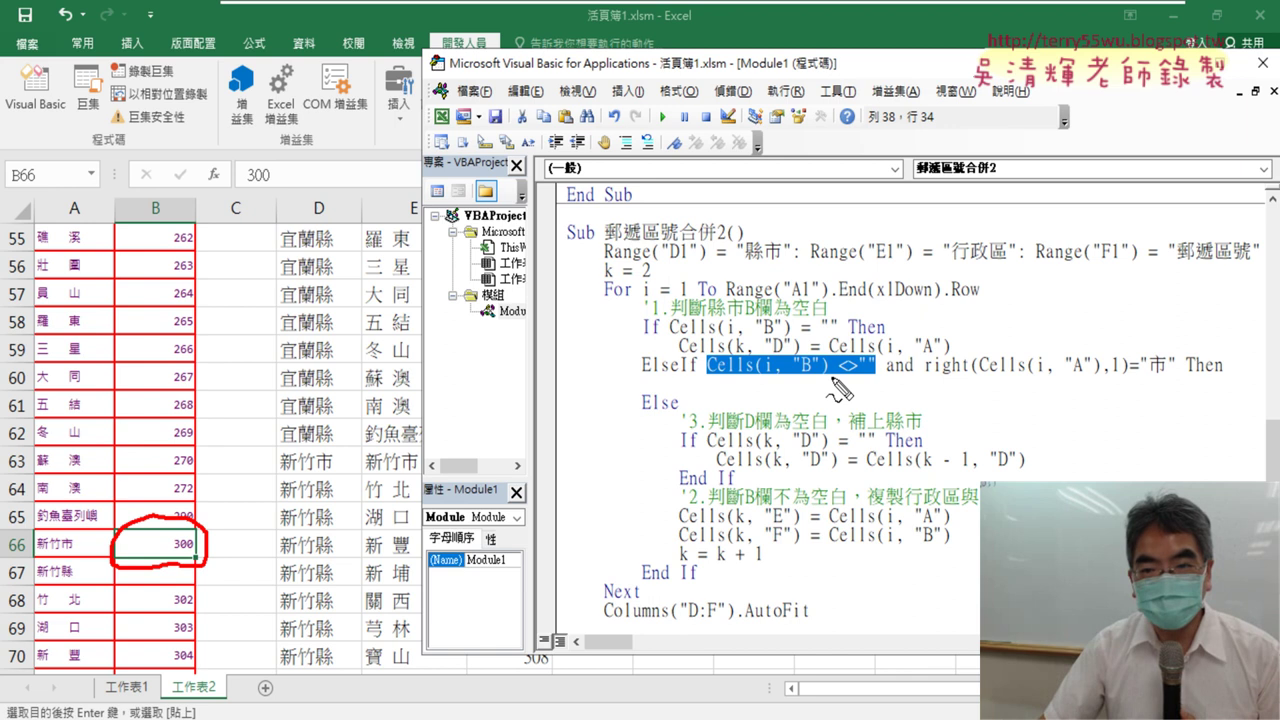
drag(829, 378, 874, 374)
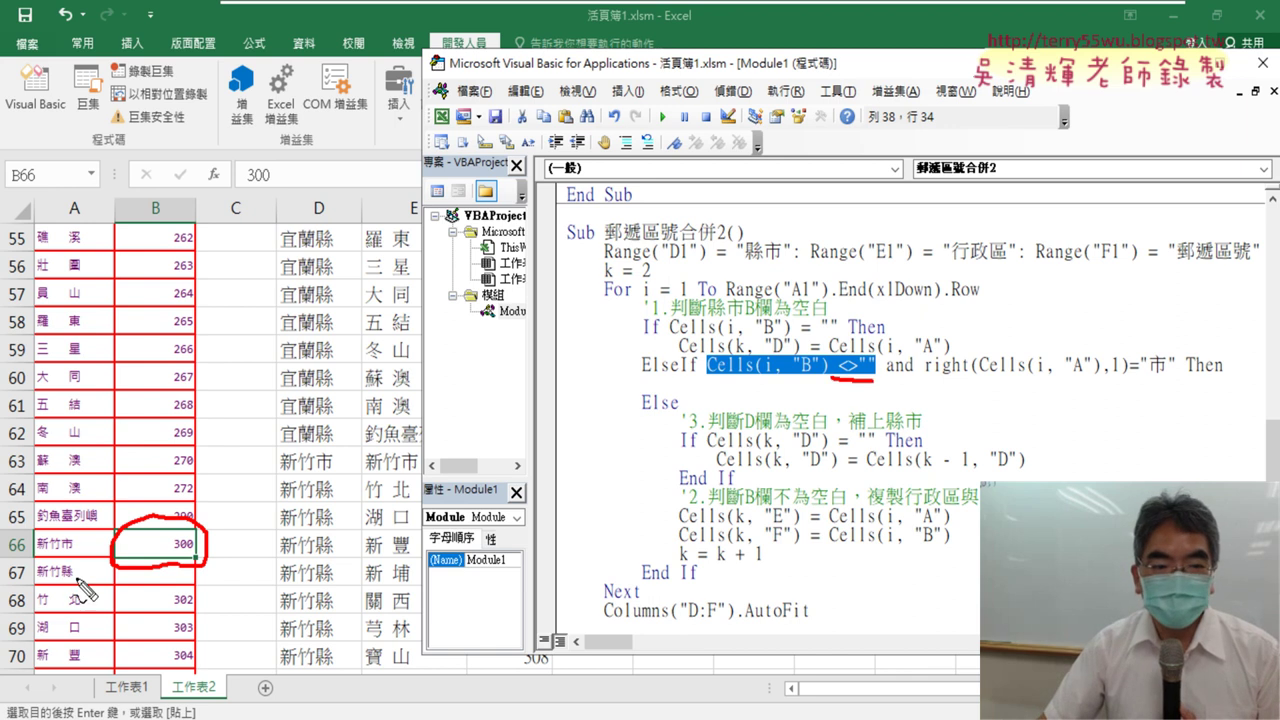
mouse_move(75, 522)
mouse_down()
mouse_move(55, 537)
mouse_move(68, 562)
mouse_up()
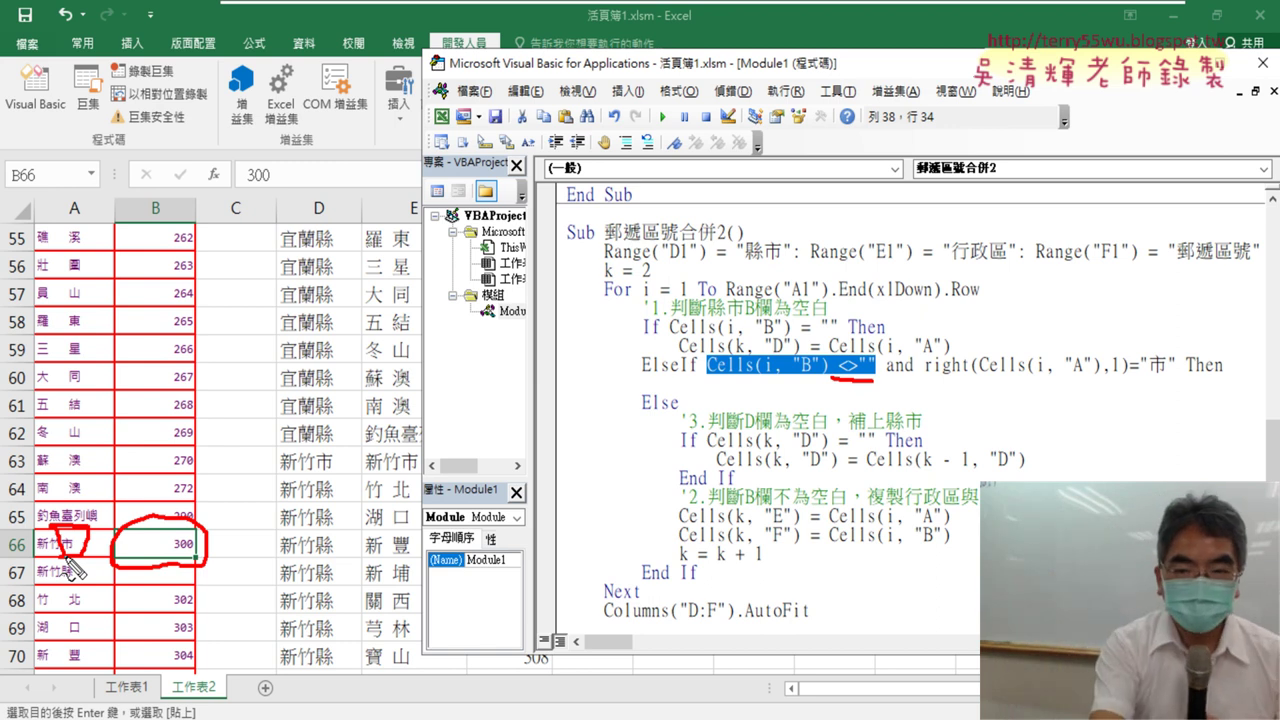
key(Escape)
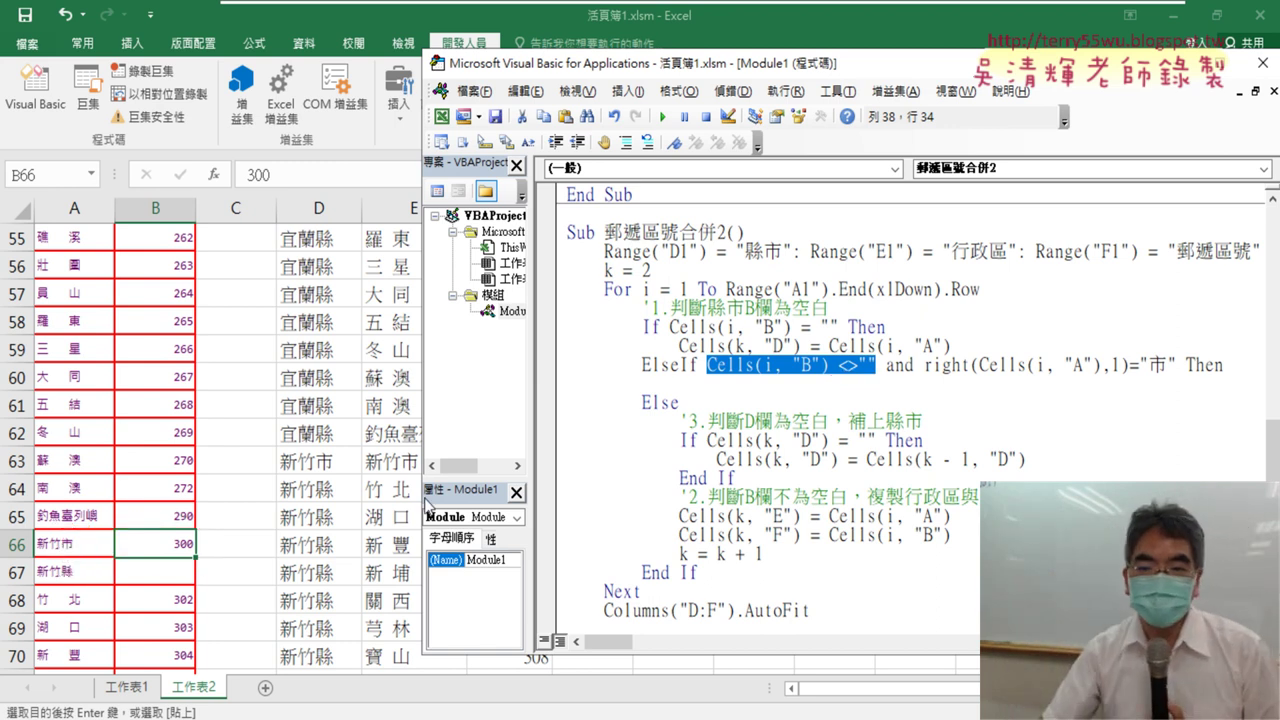
Step: Add an indented blank line under the ElseIf and return to the worksheet
key(Down)
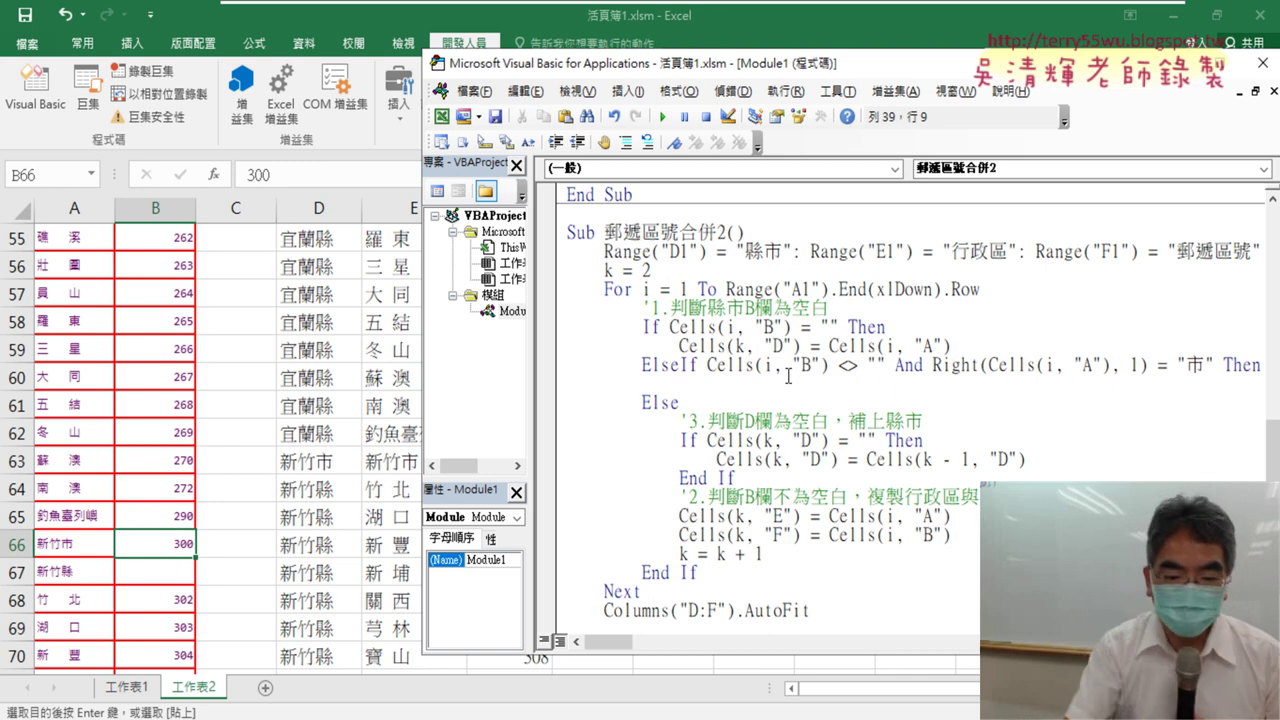
key(Tab)
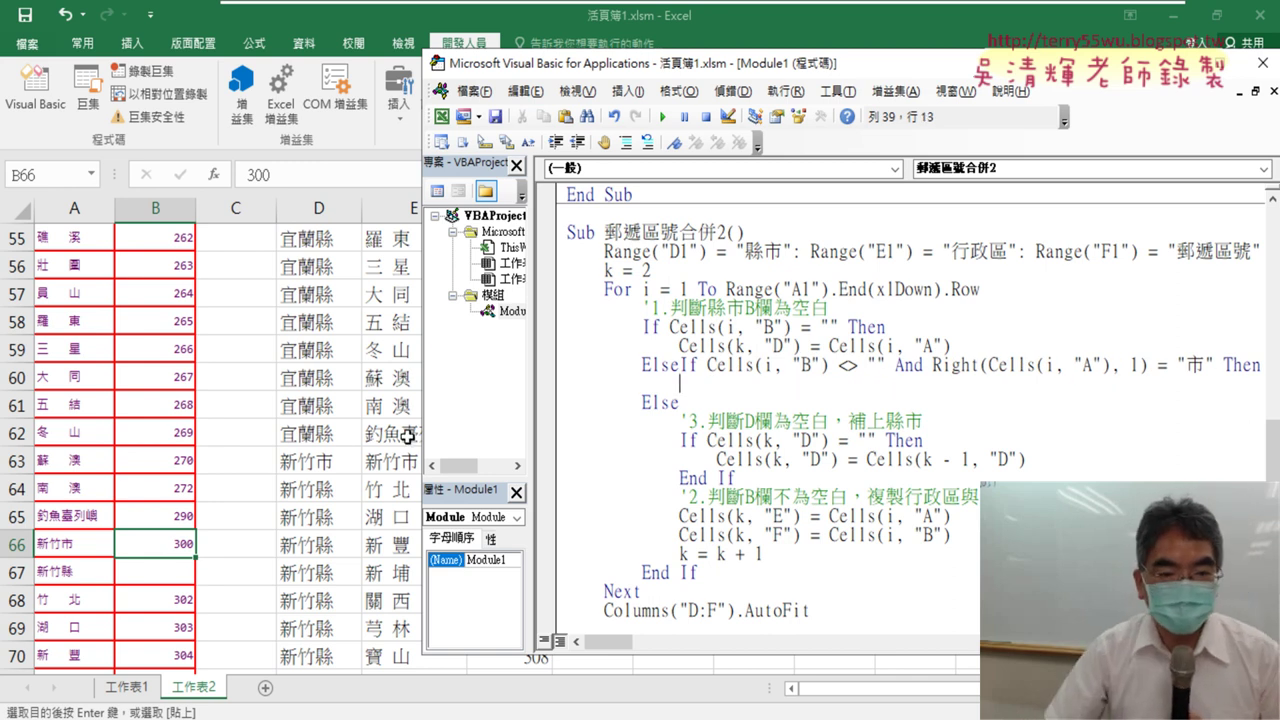
click(320, 464)
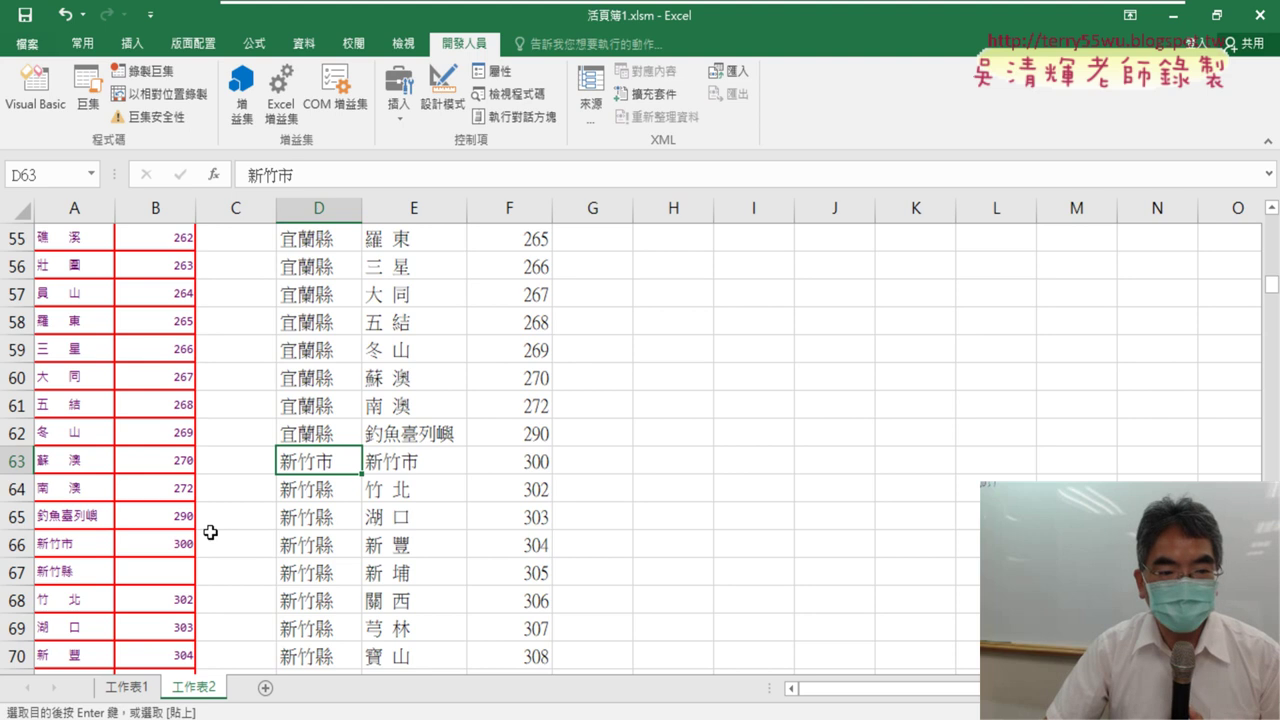
Step: Copy the Cells(k, "D") = Cells(i, "A") line into the ElseIf branch
click(35, 88)
drag(976, 346, 679, 346)
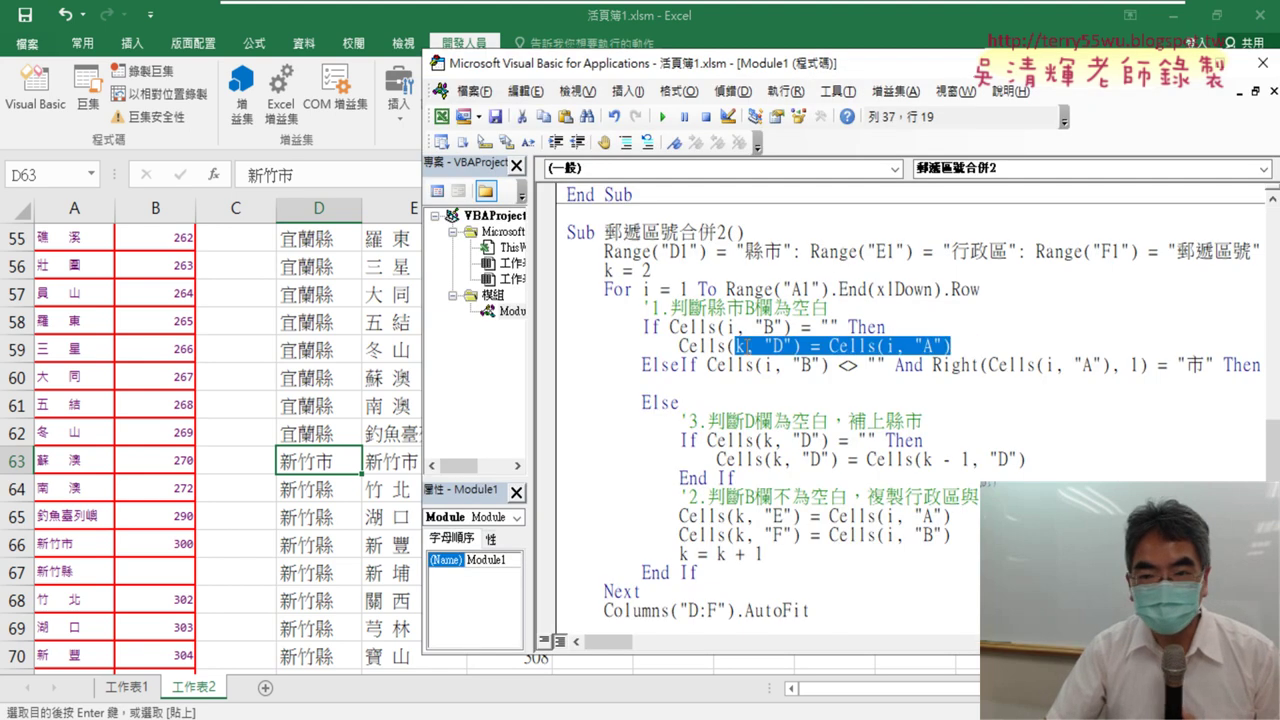
key(ctrl+c)
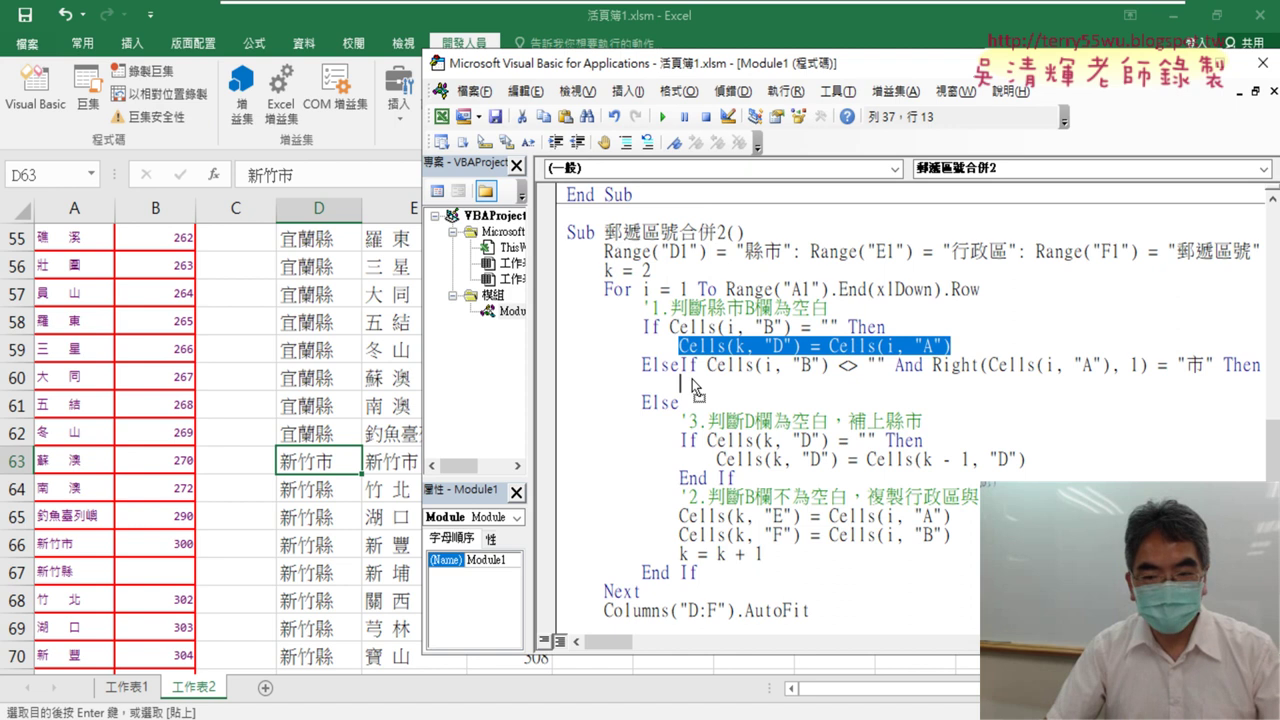
click(700, 386)
key(ctrl+v)
key(Return)
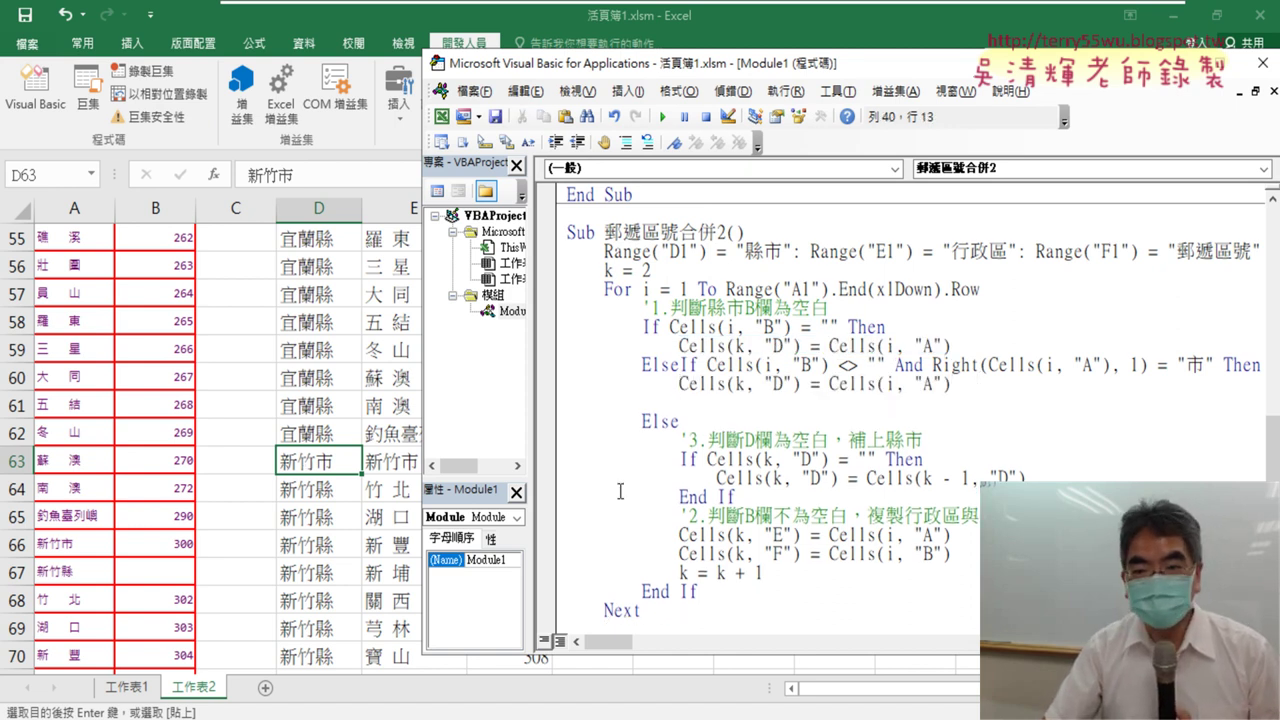
Step: Review the column E and F assignments within the completed 市 ElseIf branch
mouse_move(975, 550)
mouse_down()
mouse_move(554, 541)
mouse_move(565, 401)
mouse_up()
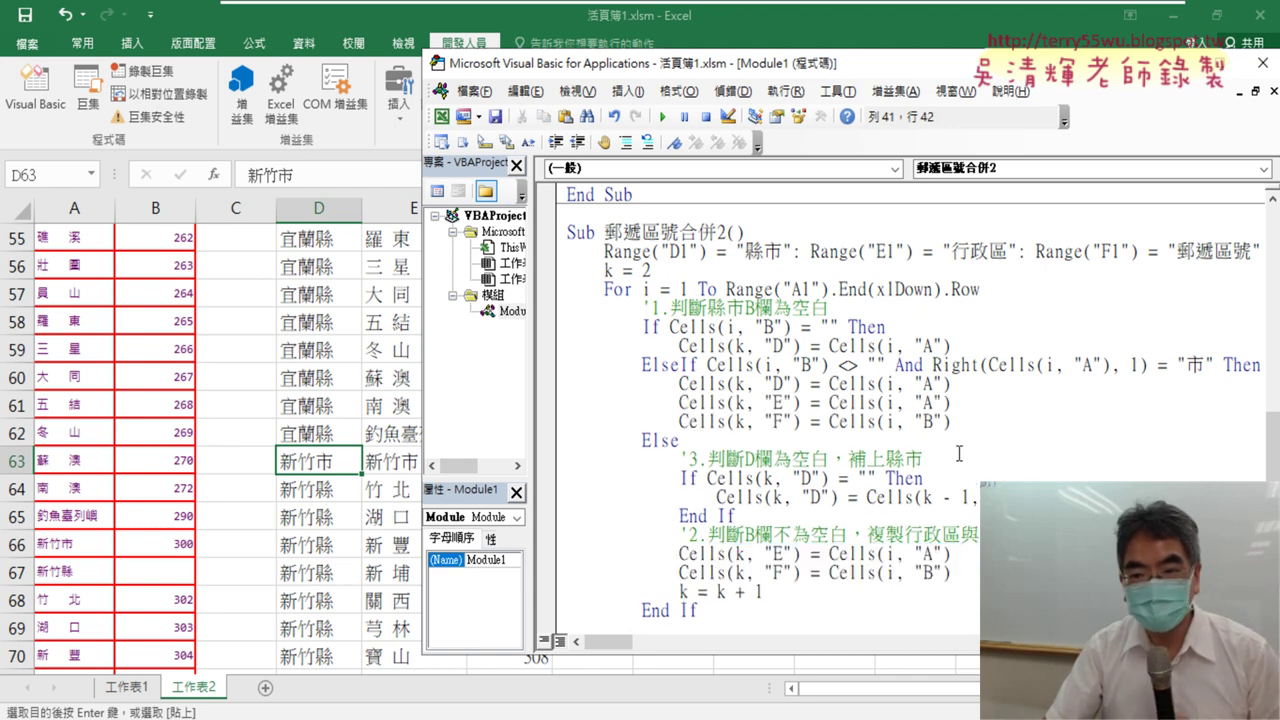
drag(951, 403, 829, 403)
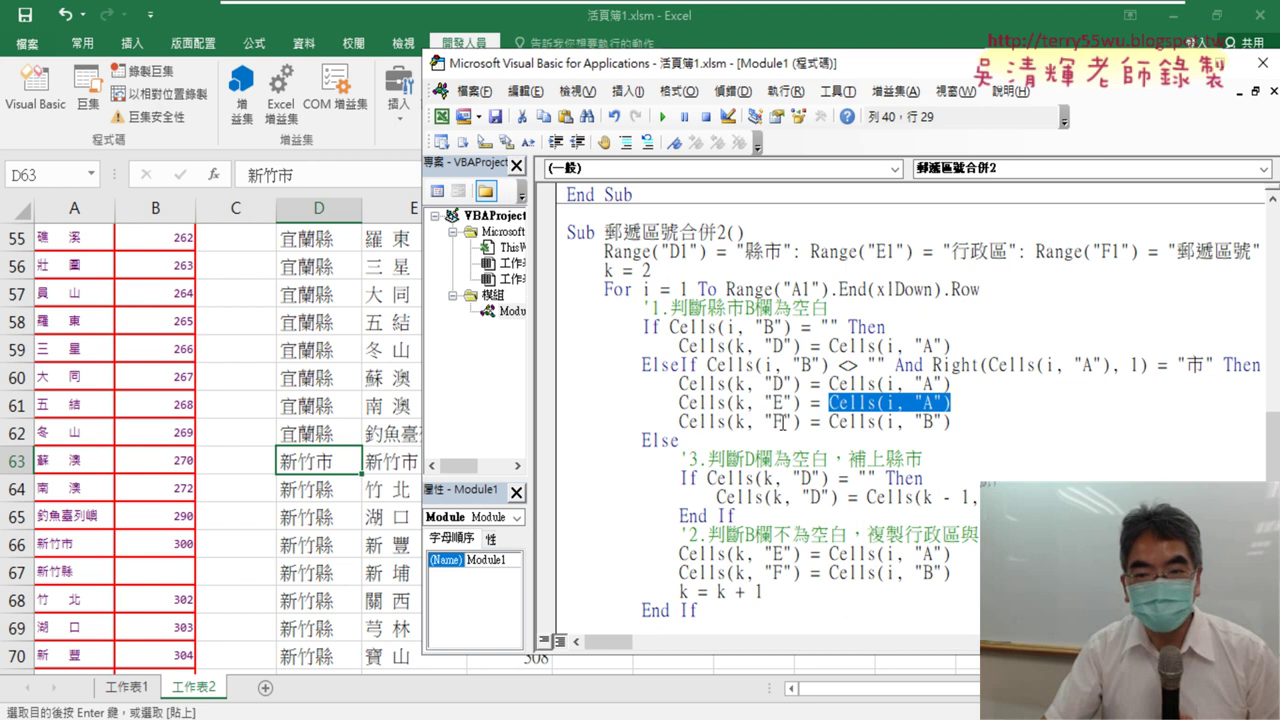
click(781, 421)
drag(962, 424, 572, 370)
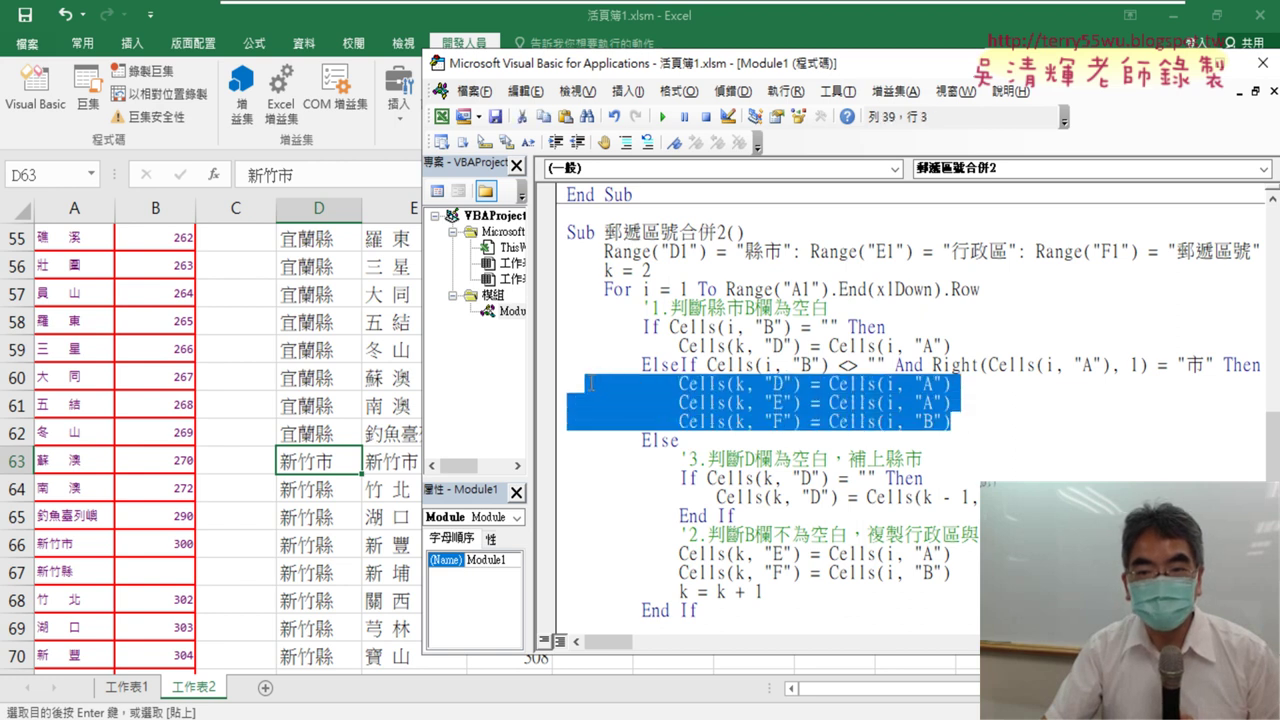
drag(730, 63, 568, 68)
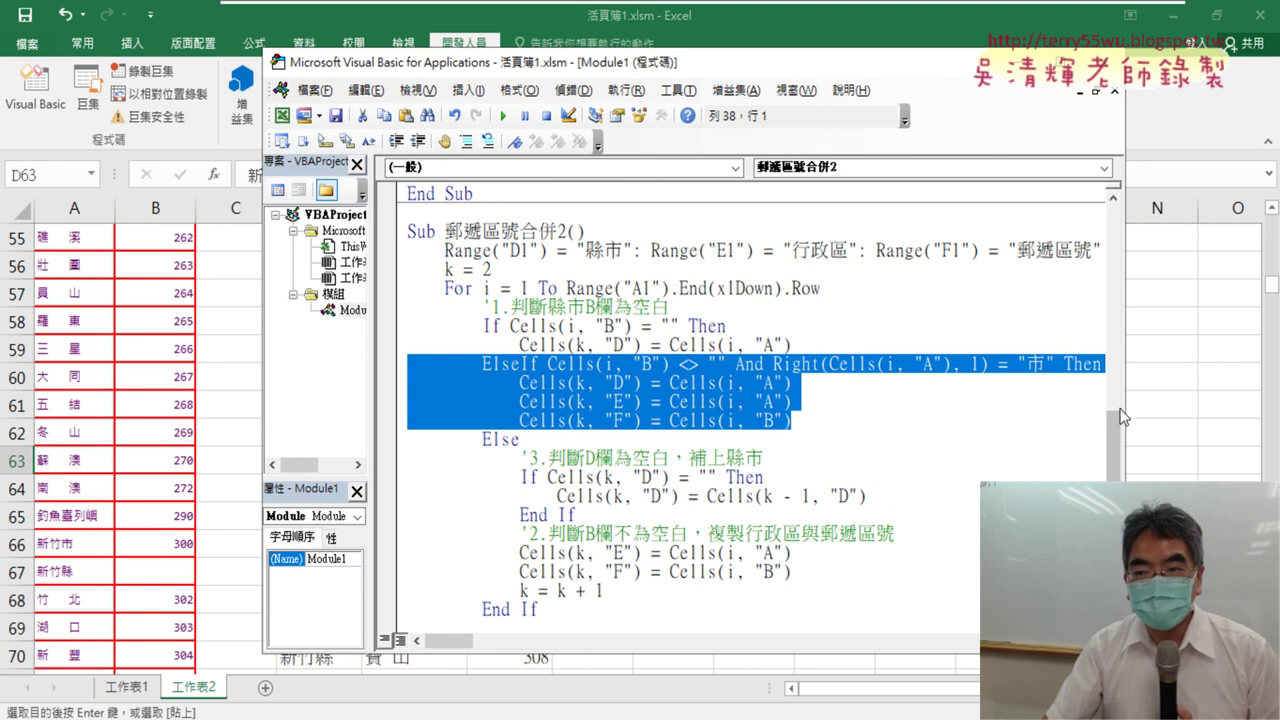
Step: Widen the code window and mark <>, 市, Right's 1, and cells A66 and B66
drag(1127, 409, 1232, 409)
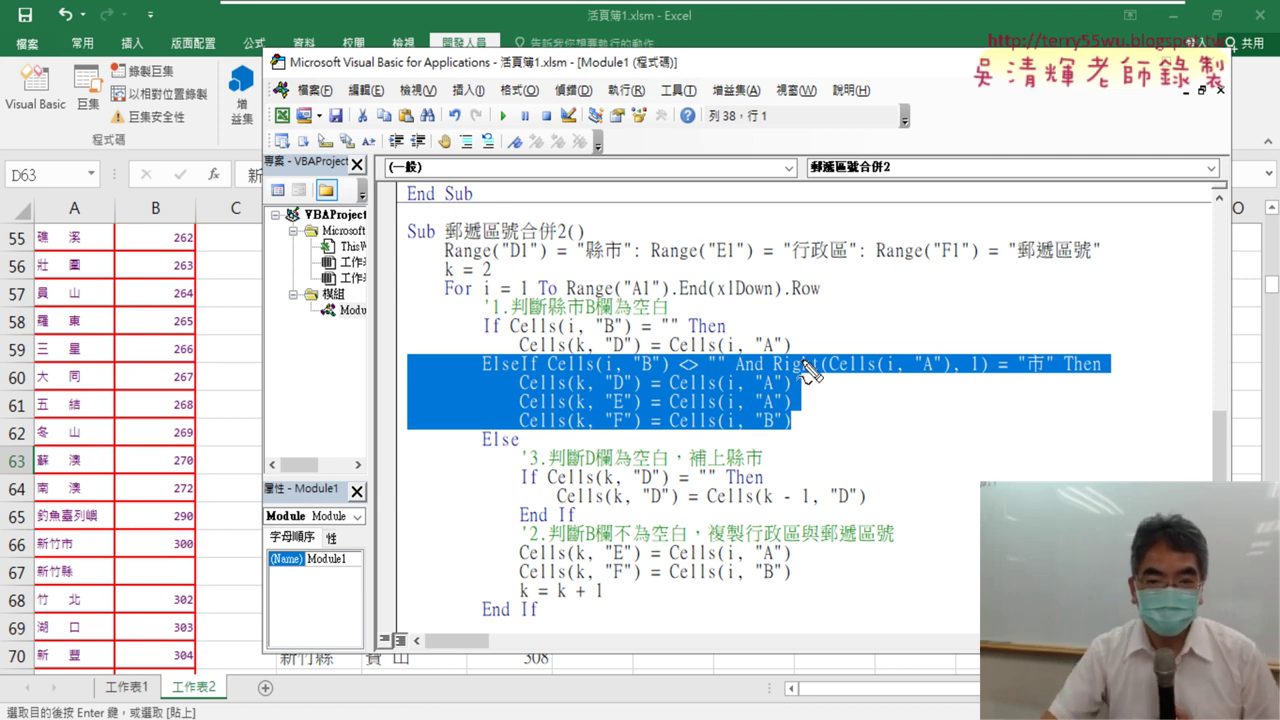
drag(666, 377, 713, 371)
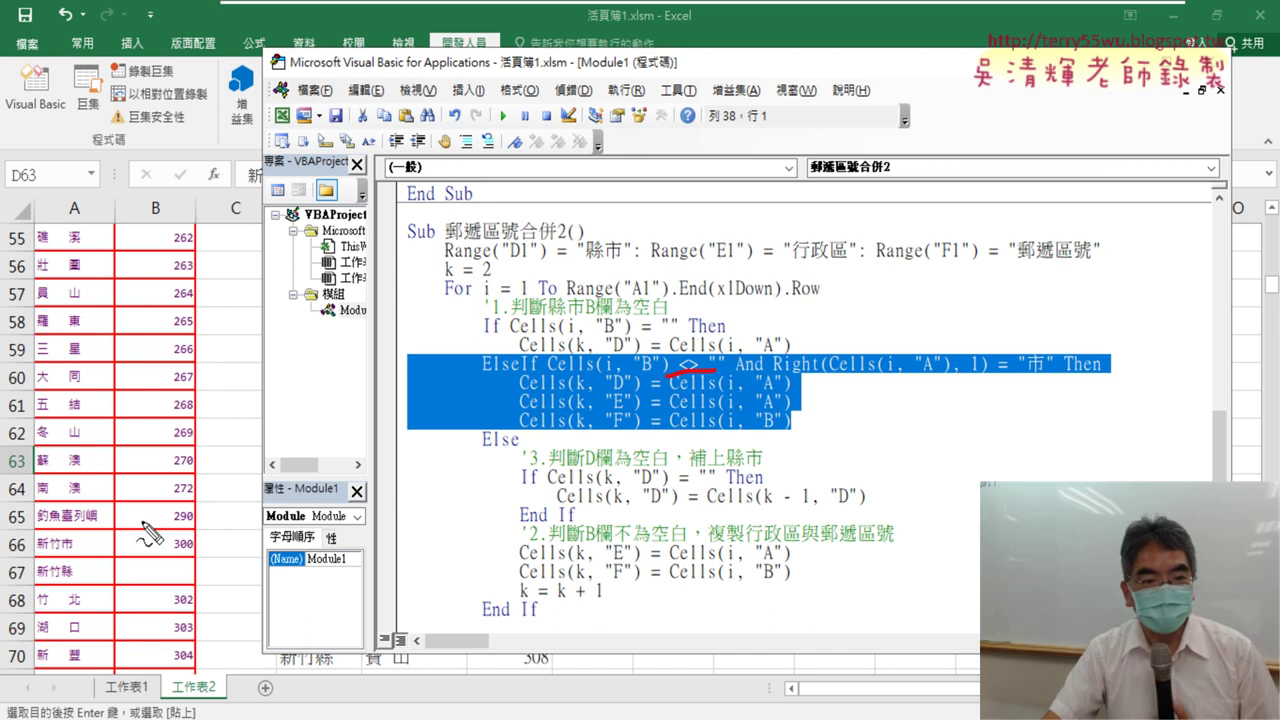
mouse_move(188, 540)
mouse_down()
mouse_move(197, 550)
mouse_move(166, 556)
mouse_up()
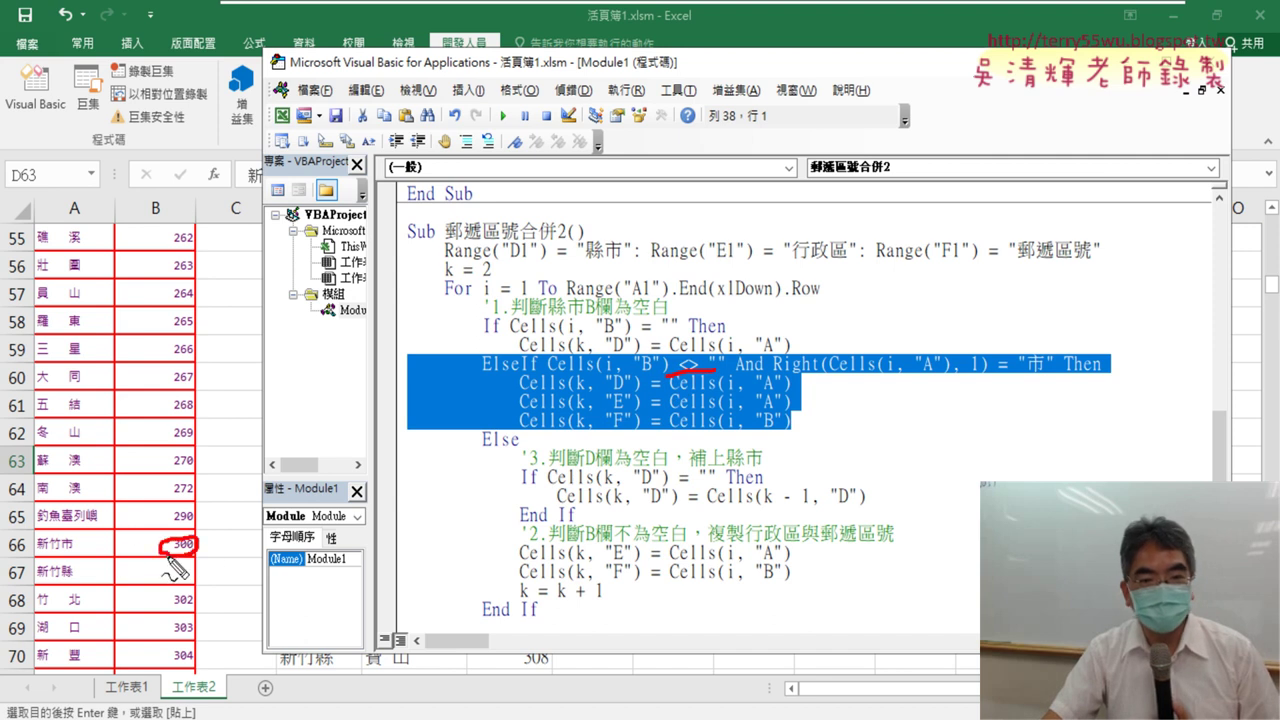
drag(1040, 378, 1004, 379)
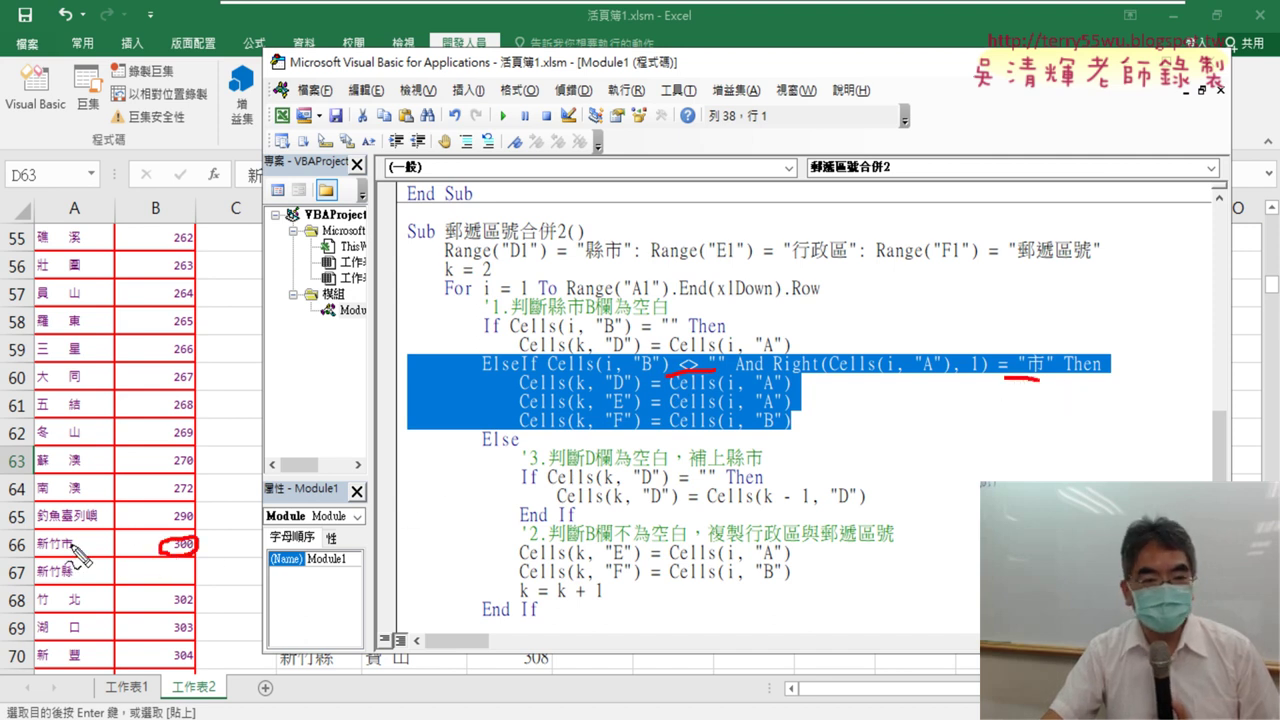
drag(68, 534, 64, 556)
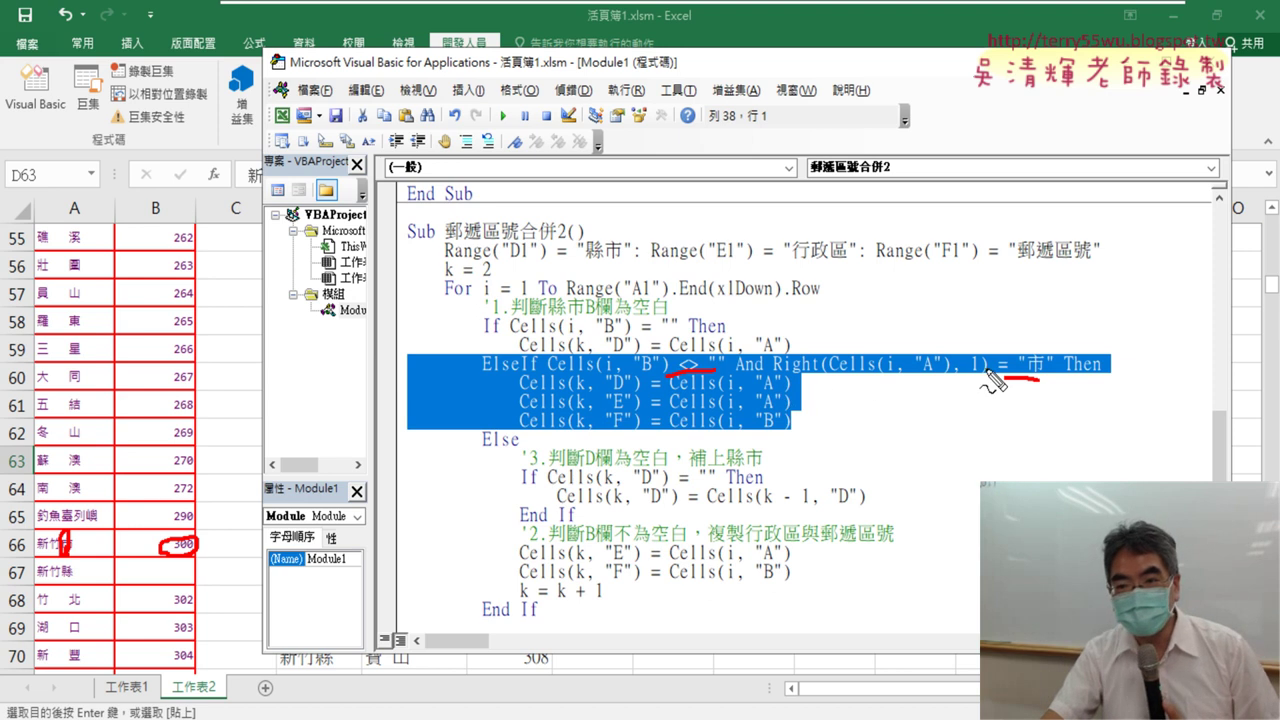
drag(960, 369, 980, 369)
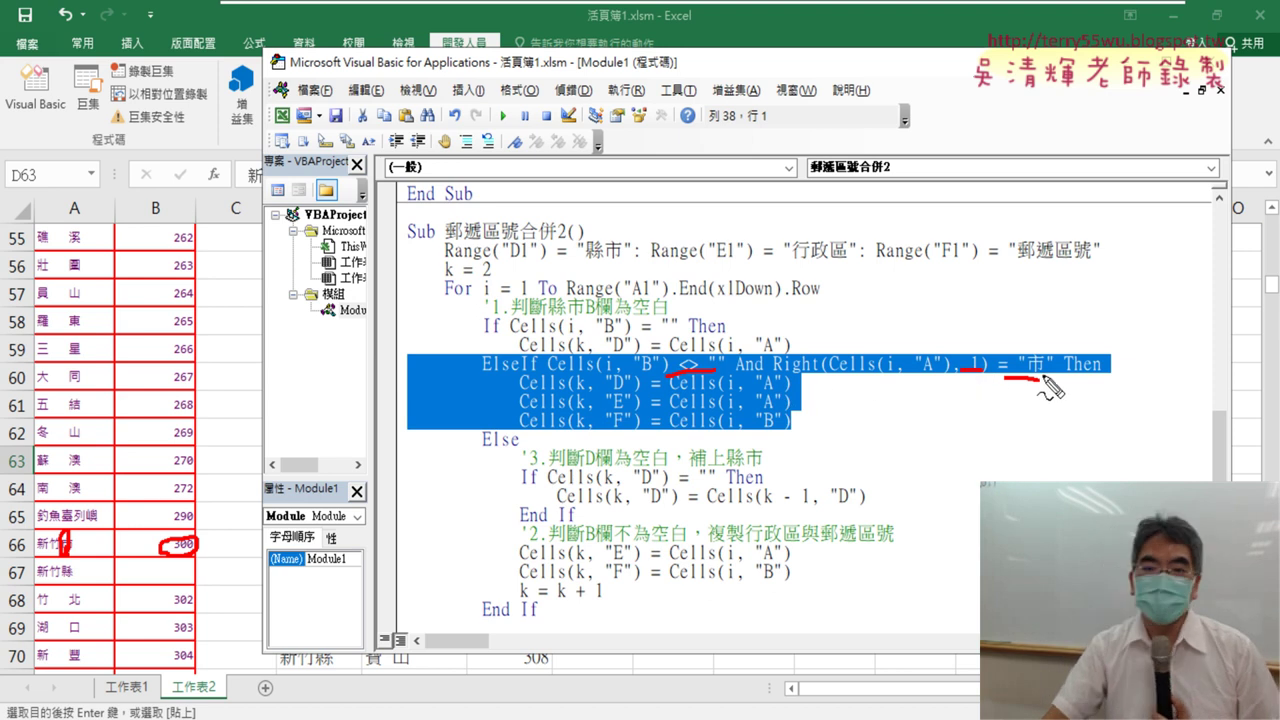
key(Escape)
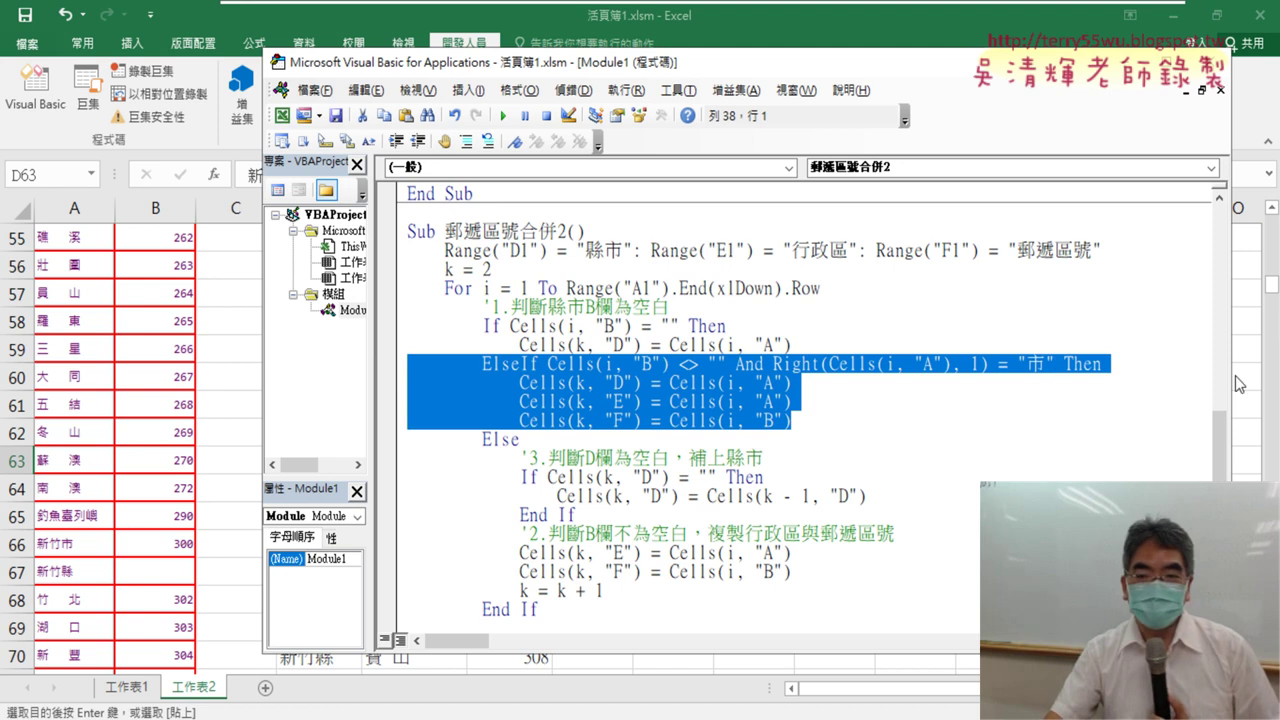
Step: Select and clear columns D:F on the sheet, then reopen the revised macro
click(887, 384)
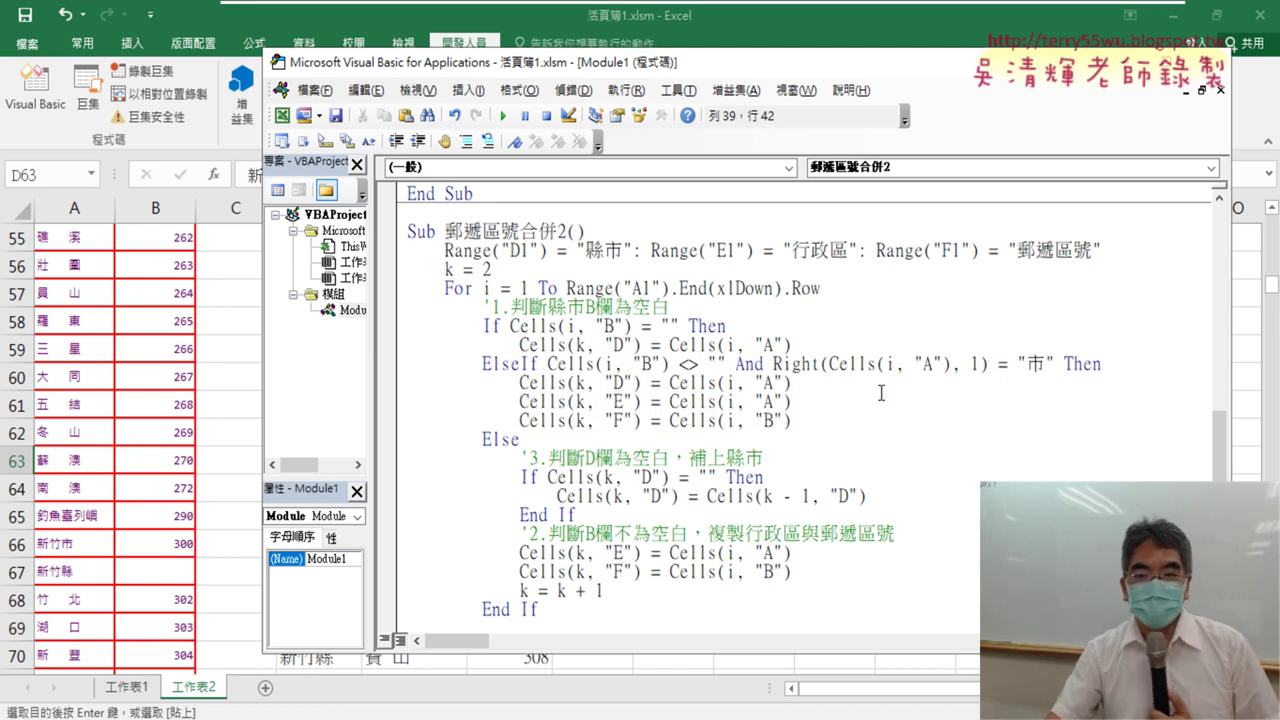
click(503, 118)
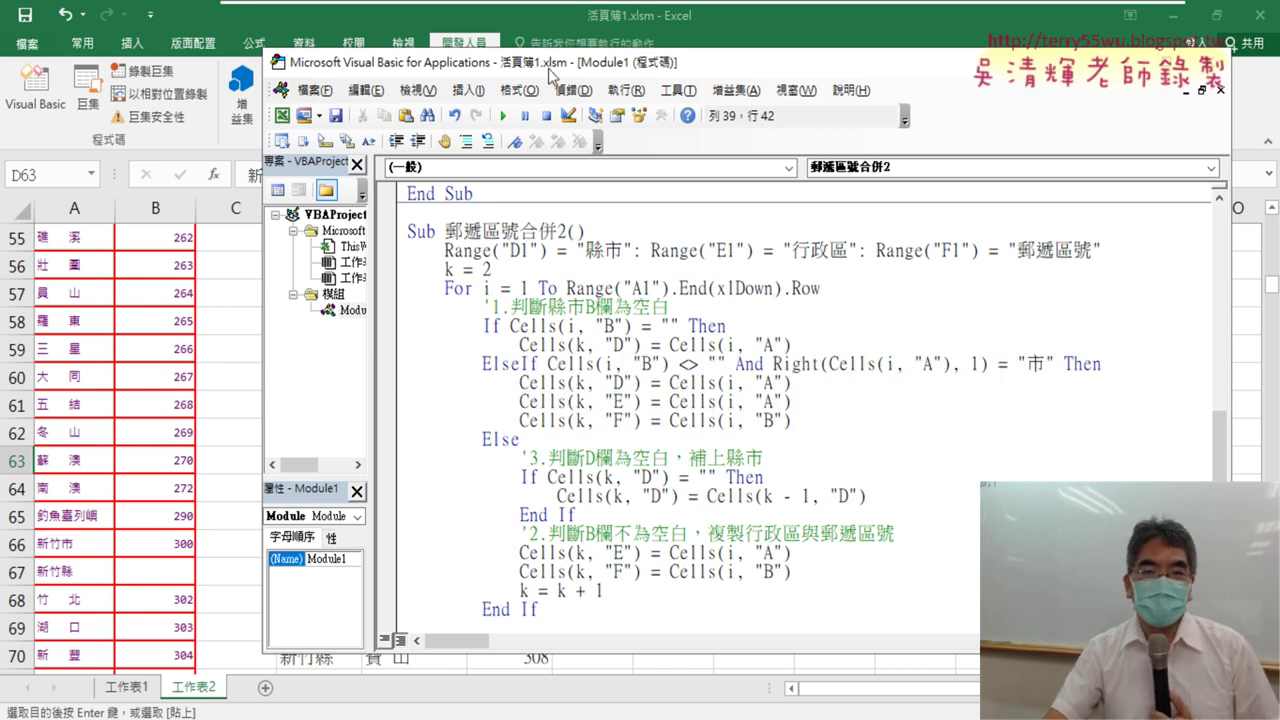
drag(556, 76, 690, 85)
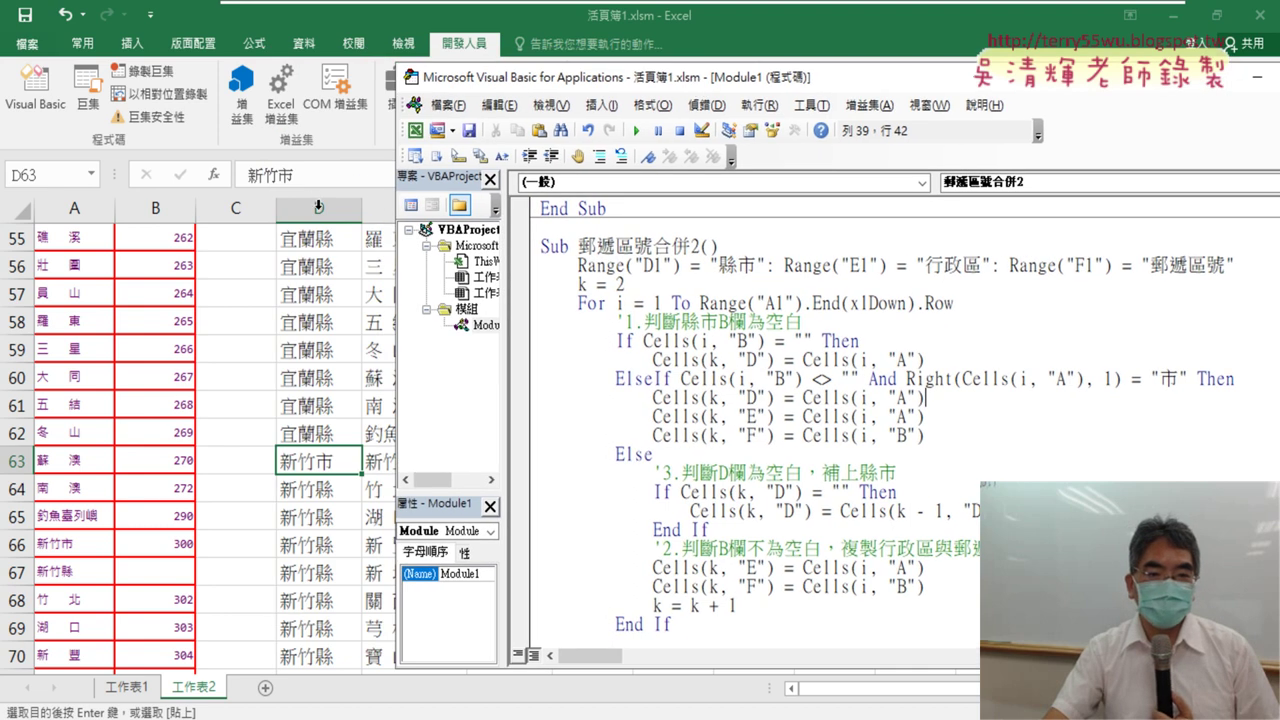
drag(318, 207, 520, 197)
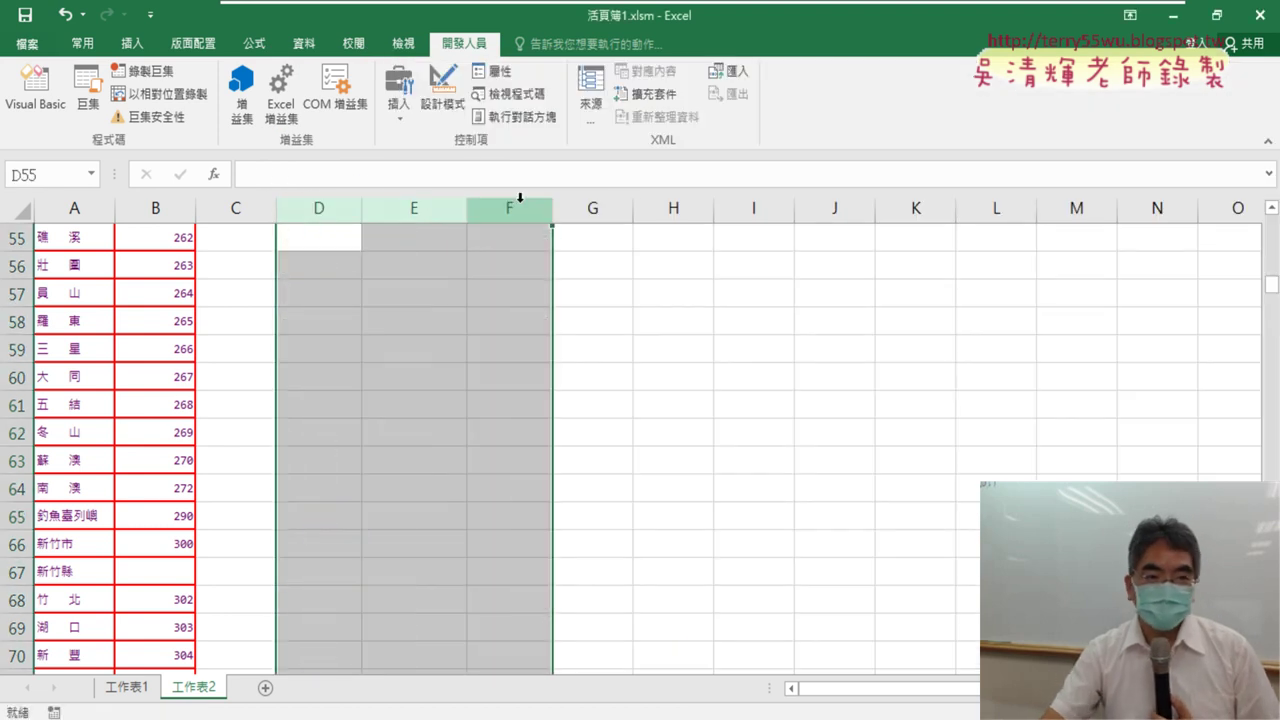
click(36, 104)
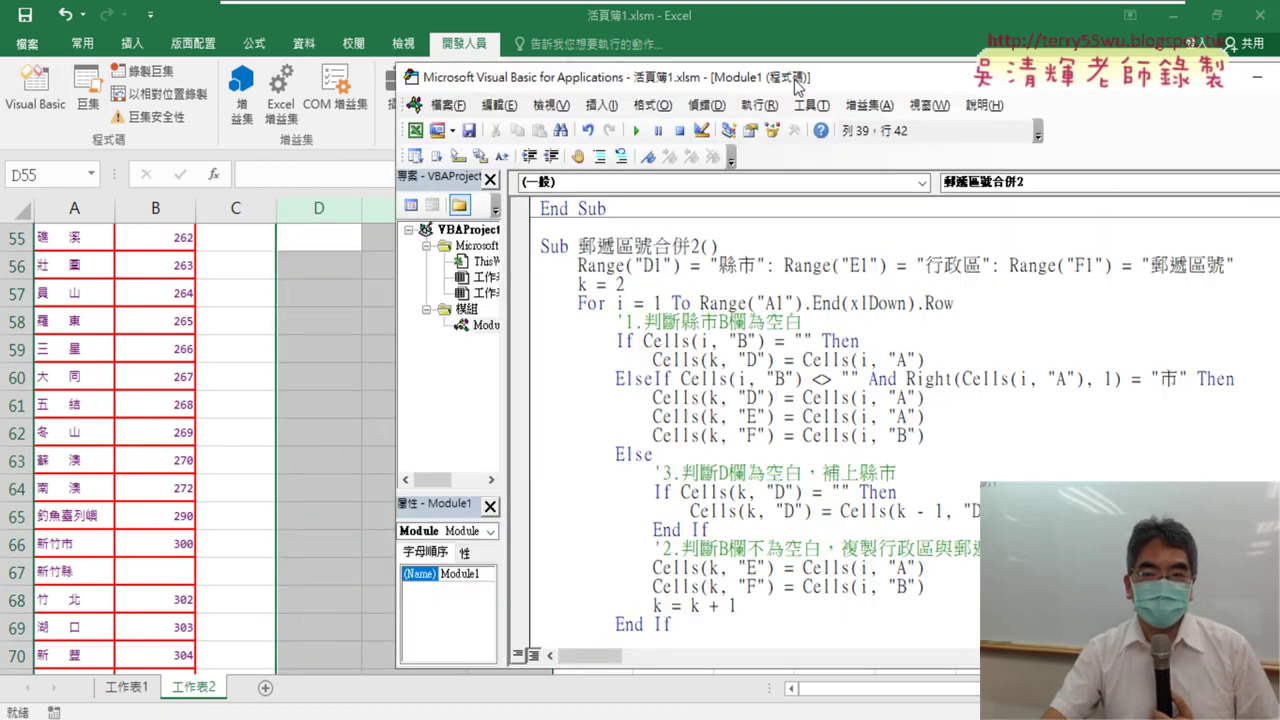
Step: Step through 郵遞區號合併2 with F8 until 縣市, 行政區, 郵遞區號 appear in D1:F1
drag(795, 85, 624, 63)
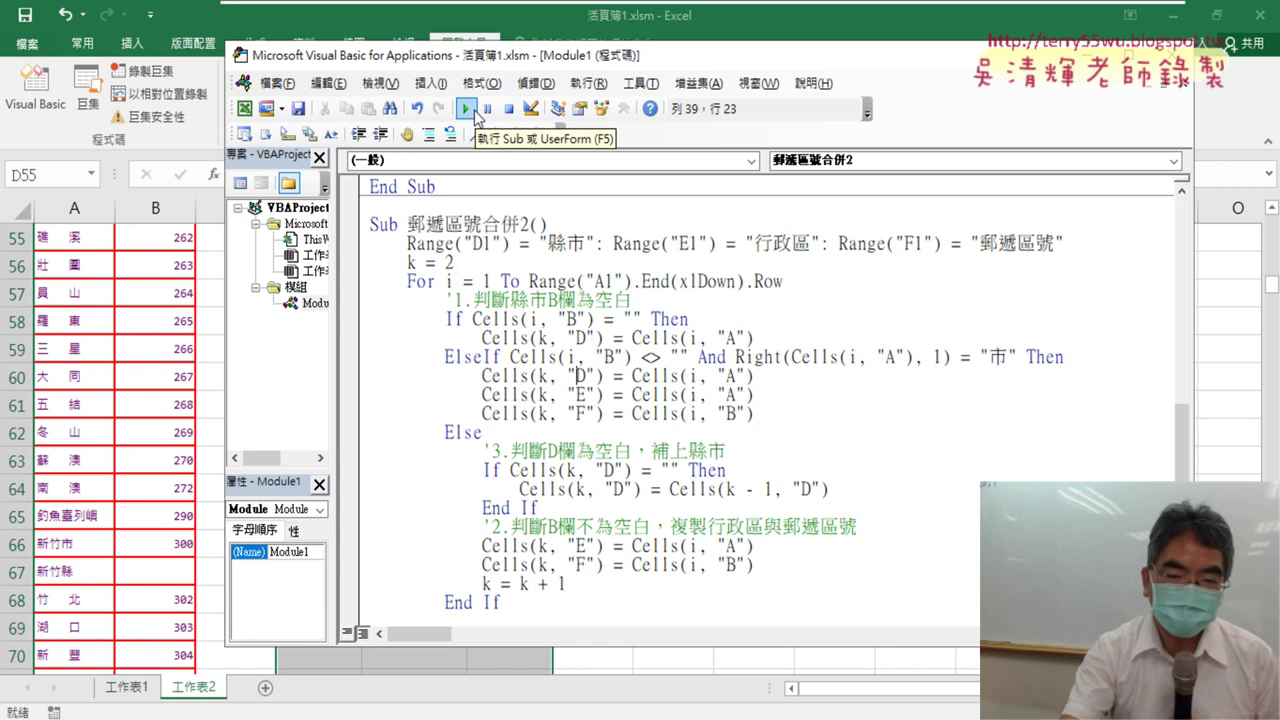
key(F8)
key(F8)
key(F8)
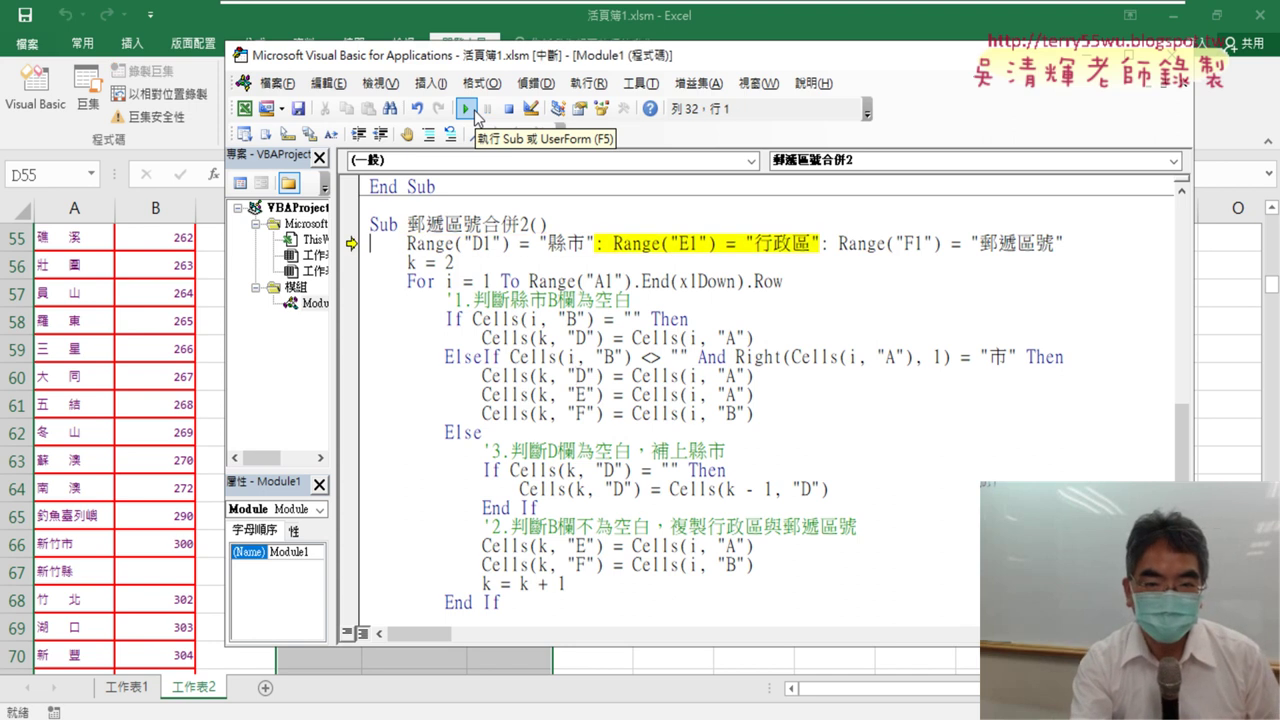
key(F8)
key(F8)
key(F8)
key(F8)
key(F8)
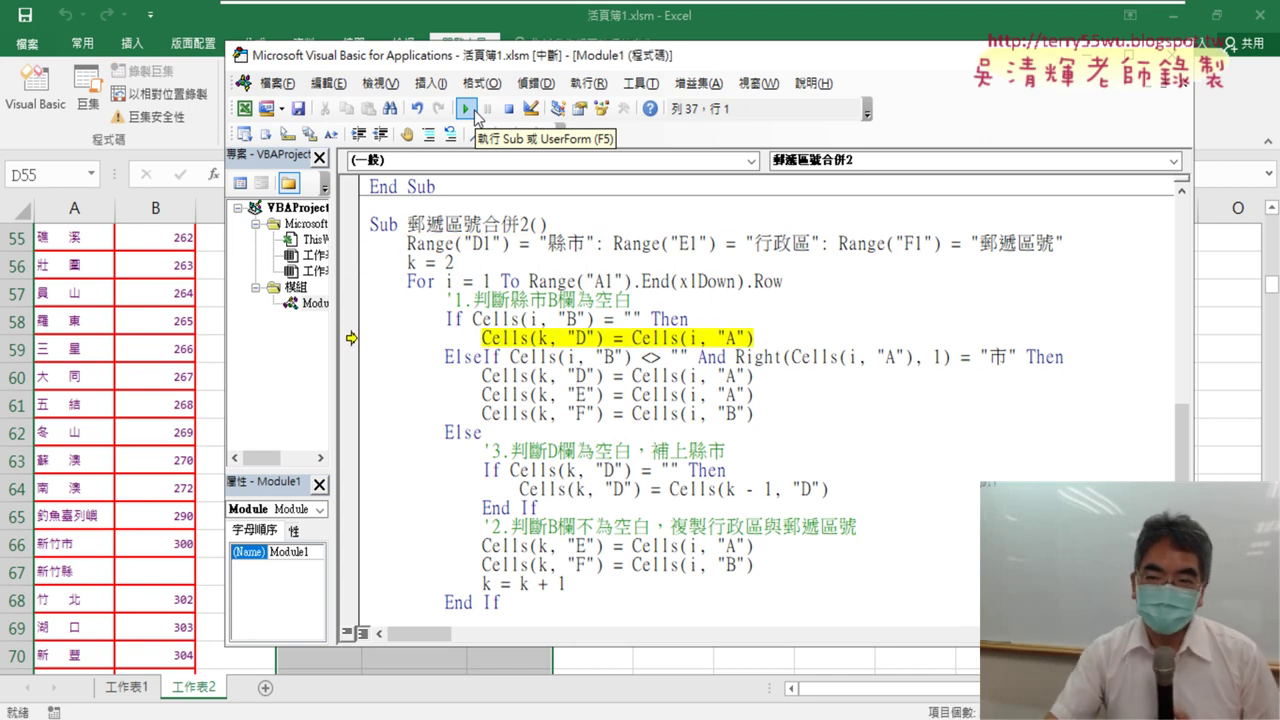
drag(1274, 299, 1272, 222)
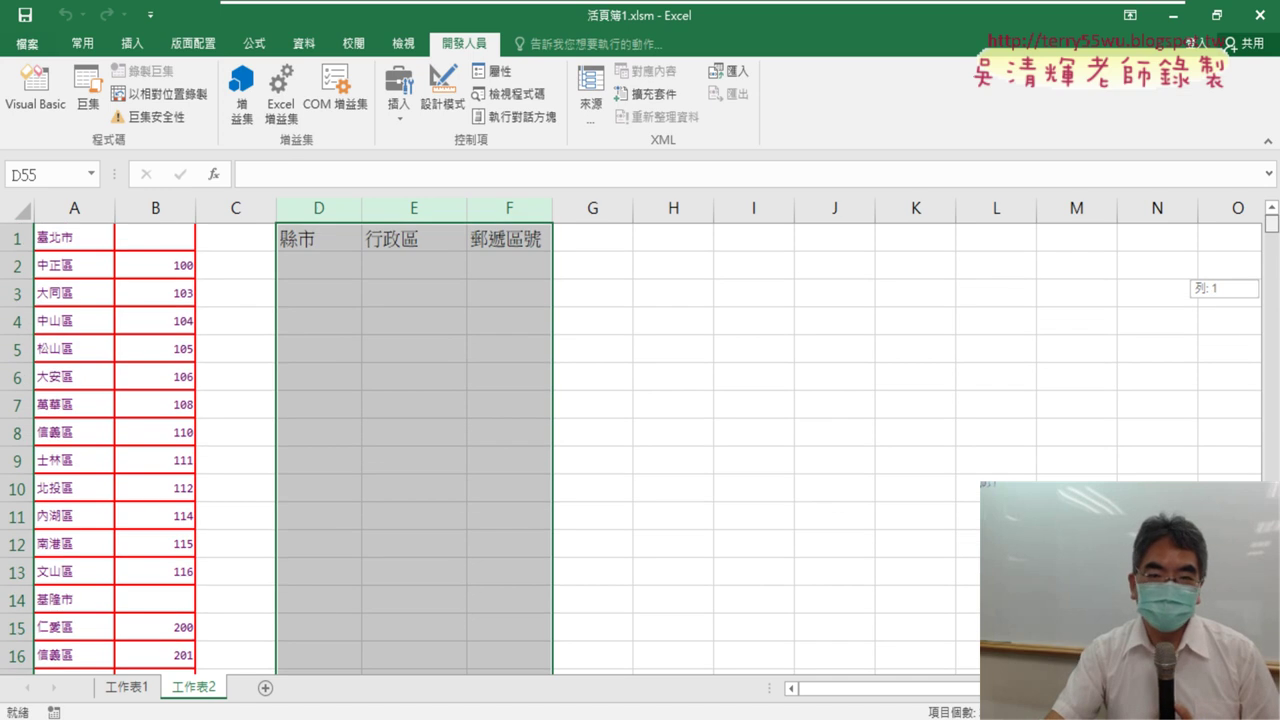
click(35, 88)
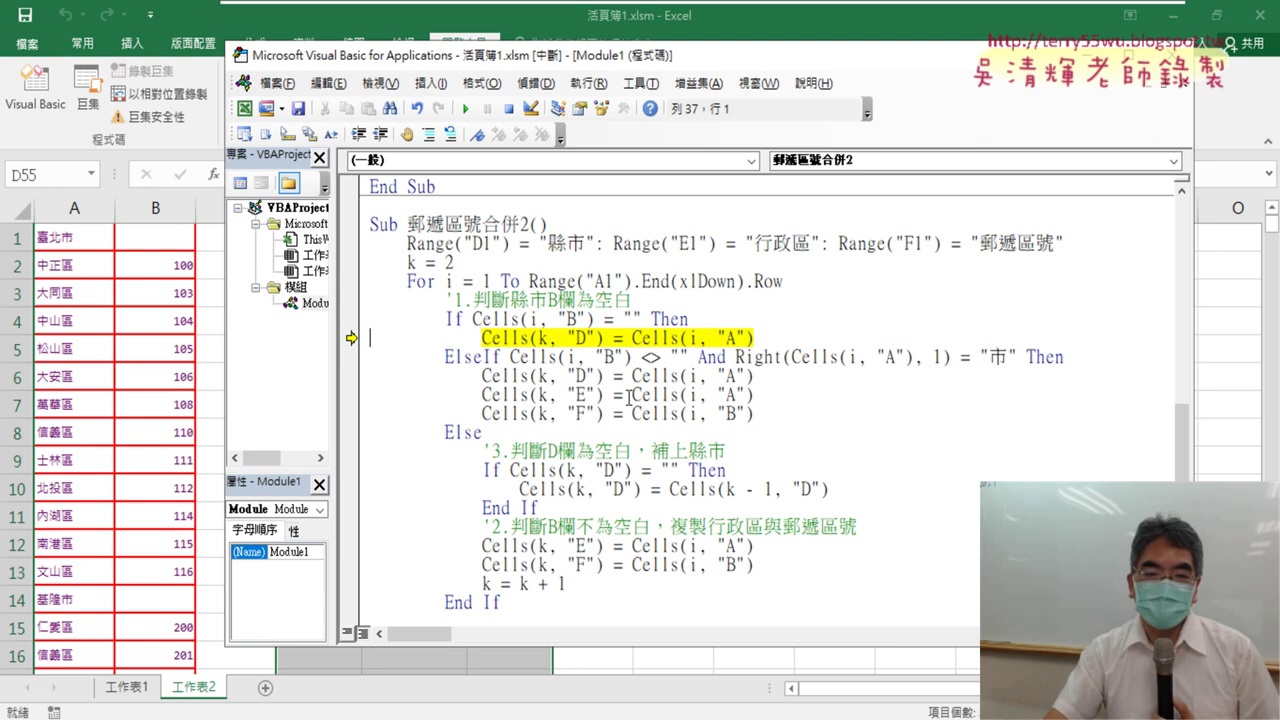
Step: Set a breakpoint on the 市 branch's Cells(k, "D") line and run the macro until it pauses at 新竹市
click(349, 375)
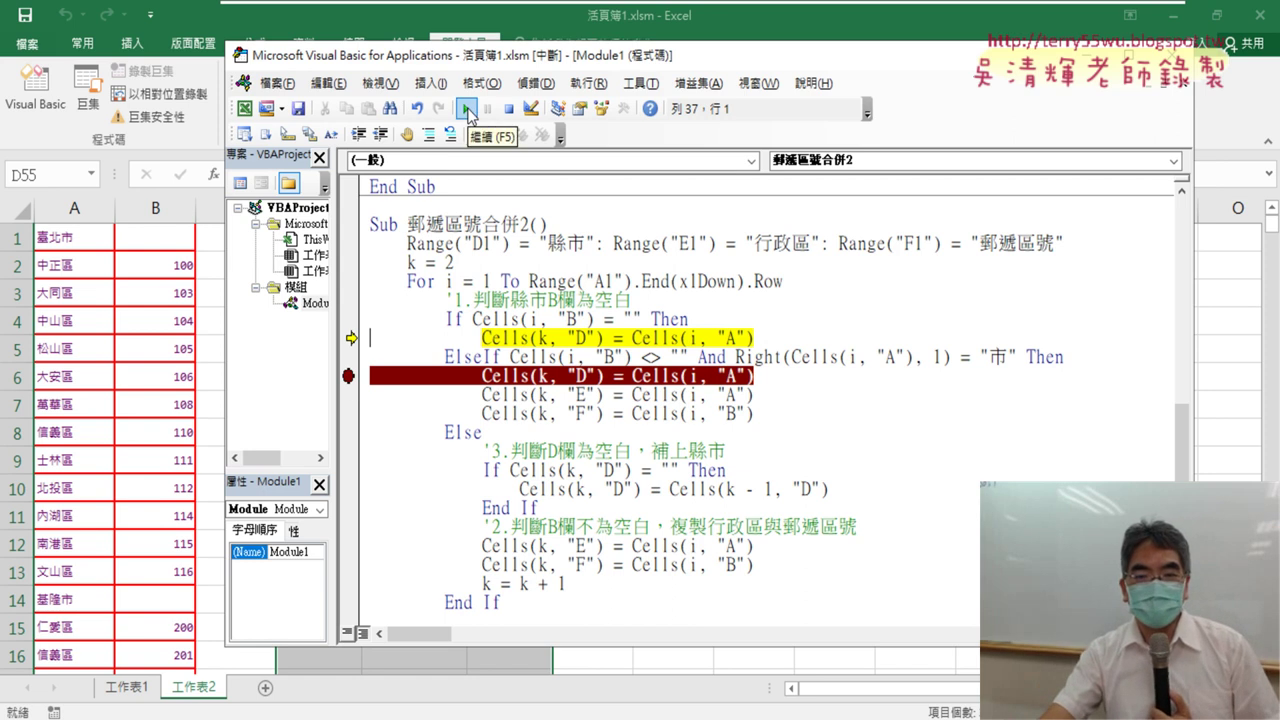
click(467, 112)
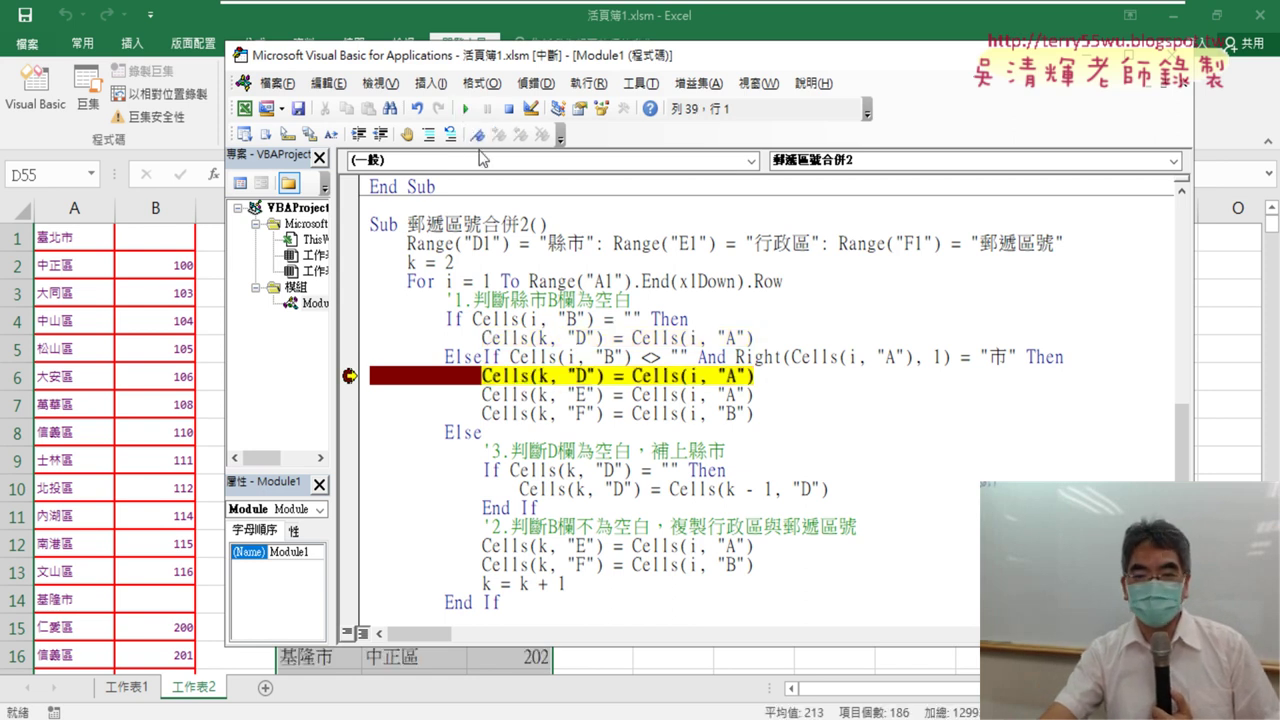
mouse_move(546, 357)
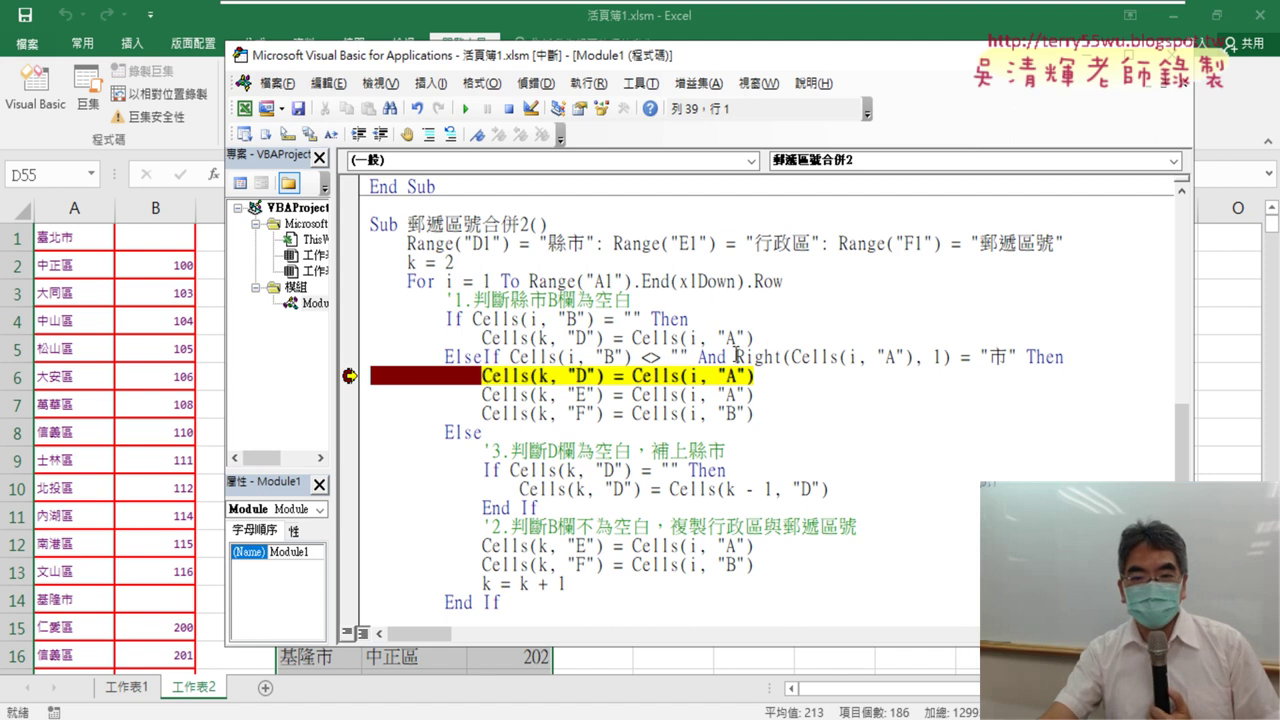
mouse_move(662, 374)
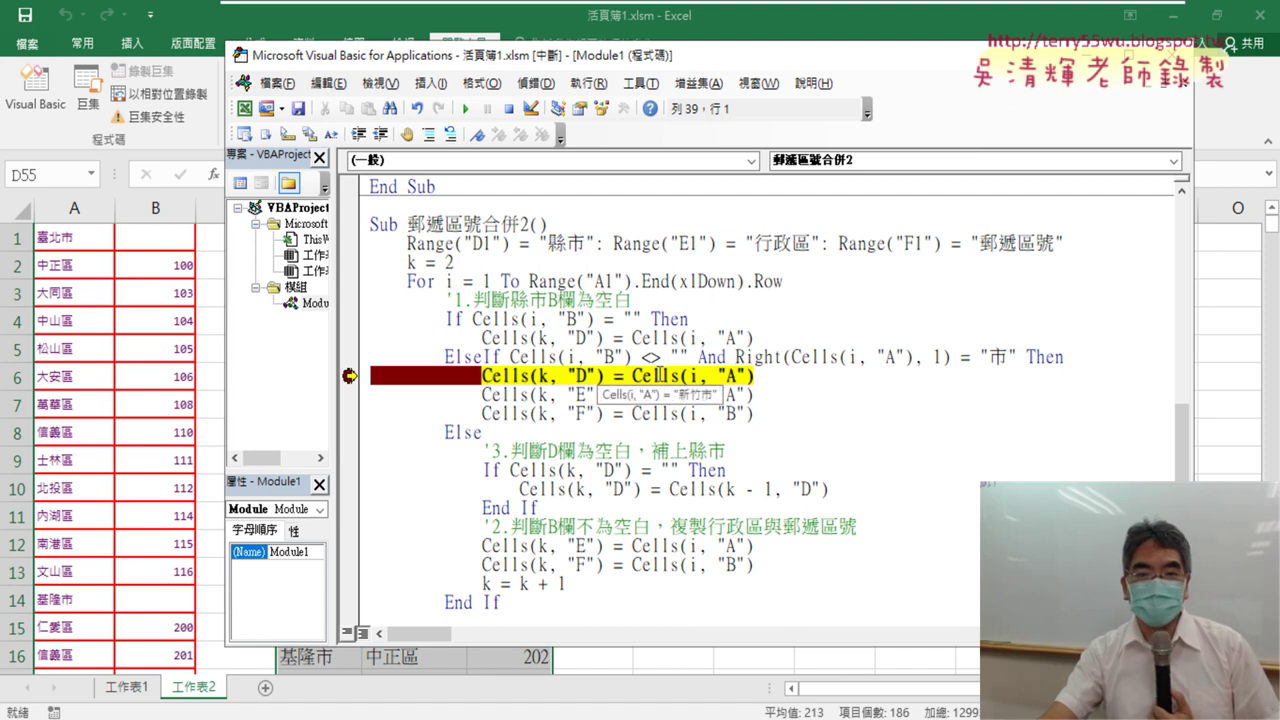
drag(679, 64, 1007, 82)
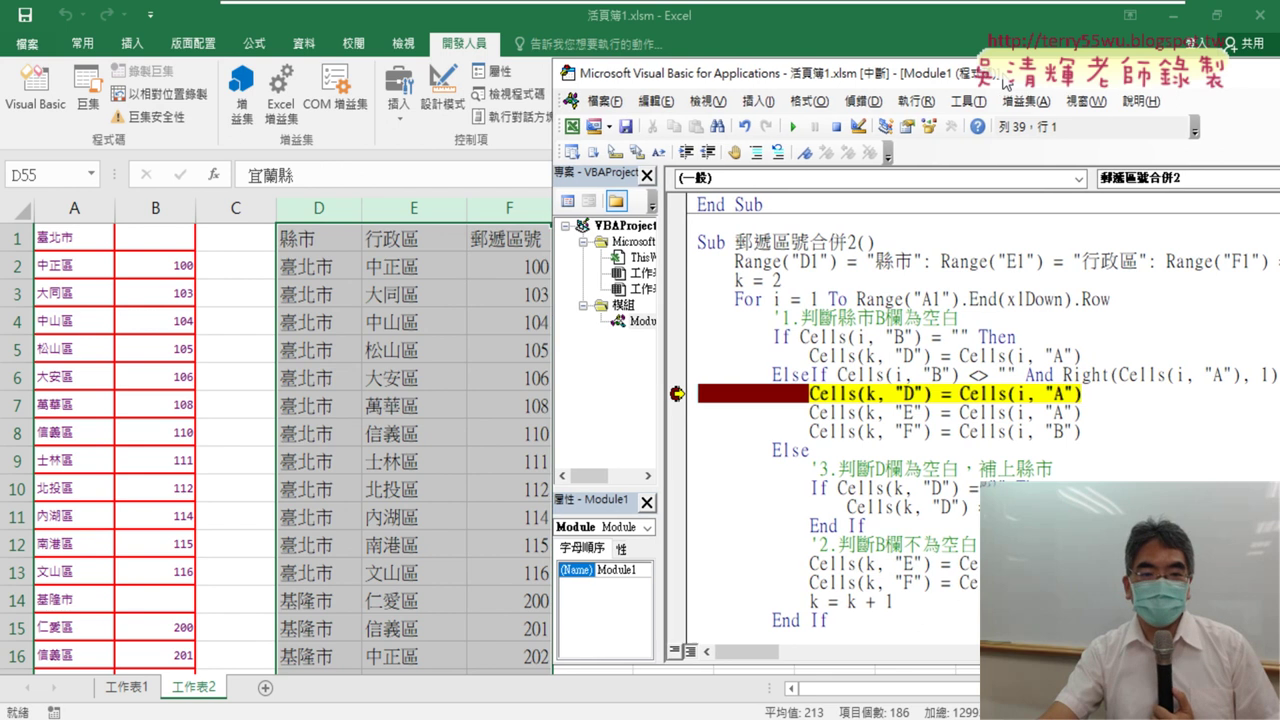
Step: Scroll the worksheet to check the rows already filled in columns D to F
click(300, 440)
scroll(305, 437, down, 3)
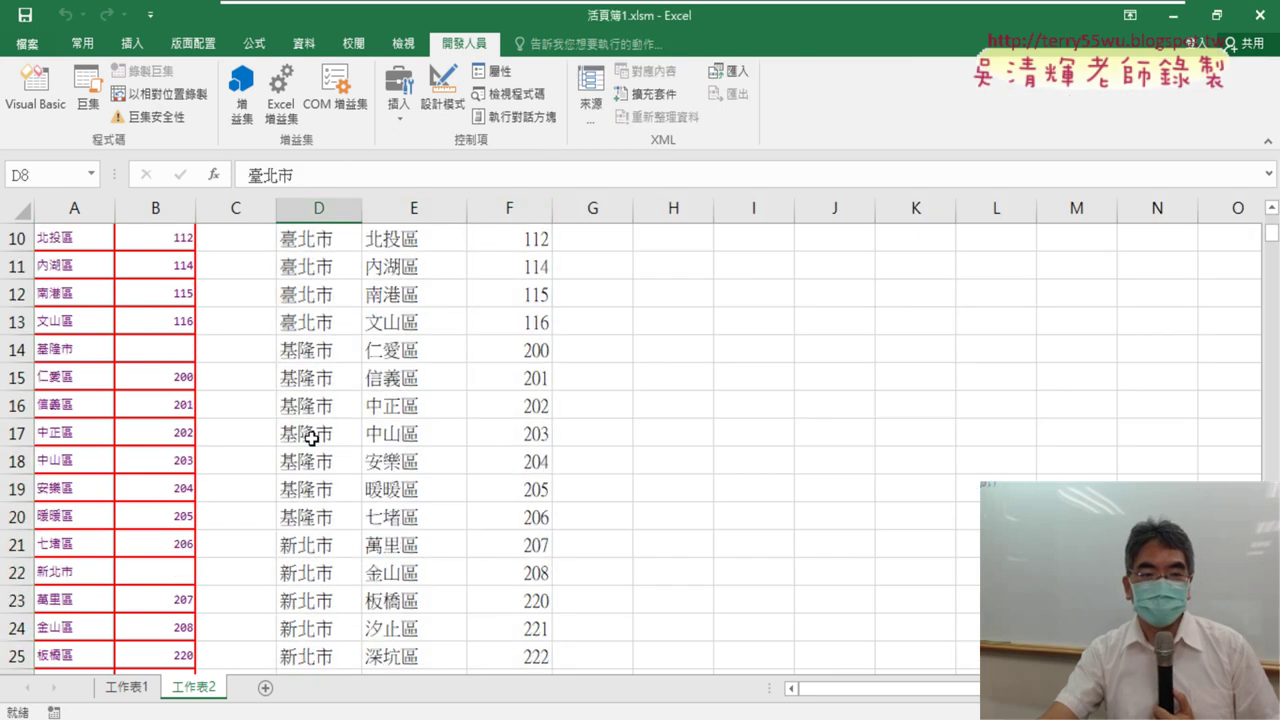
scroll(305, 437, down, 3)
scroll(310, 437, down, 7)
scroll(310, 437, down, 3)
scroll(330, 432, down, 3)
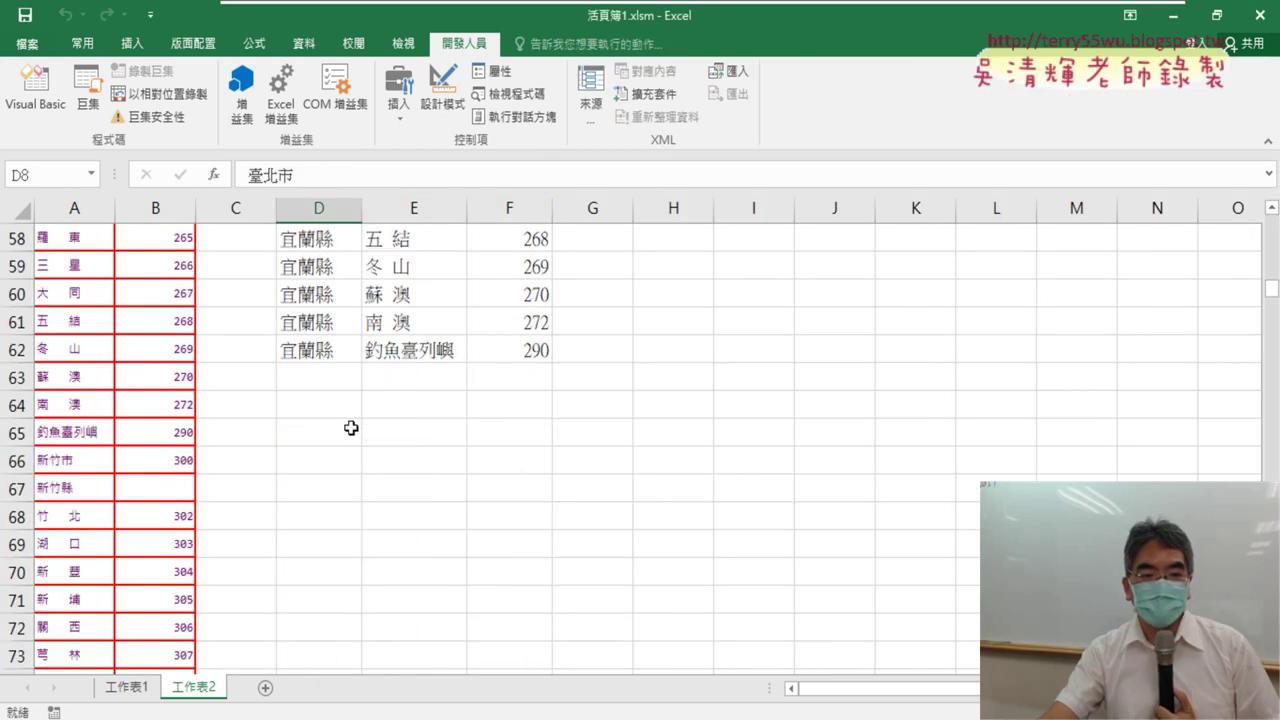
Step: Back in the code, execute the three ElseIf lines writing 新竹市, 新竹市 and 300 into D63:F63
click(35, 88)
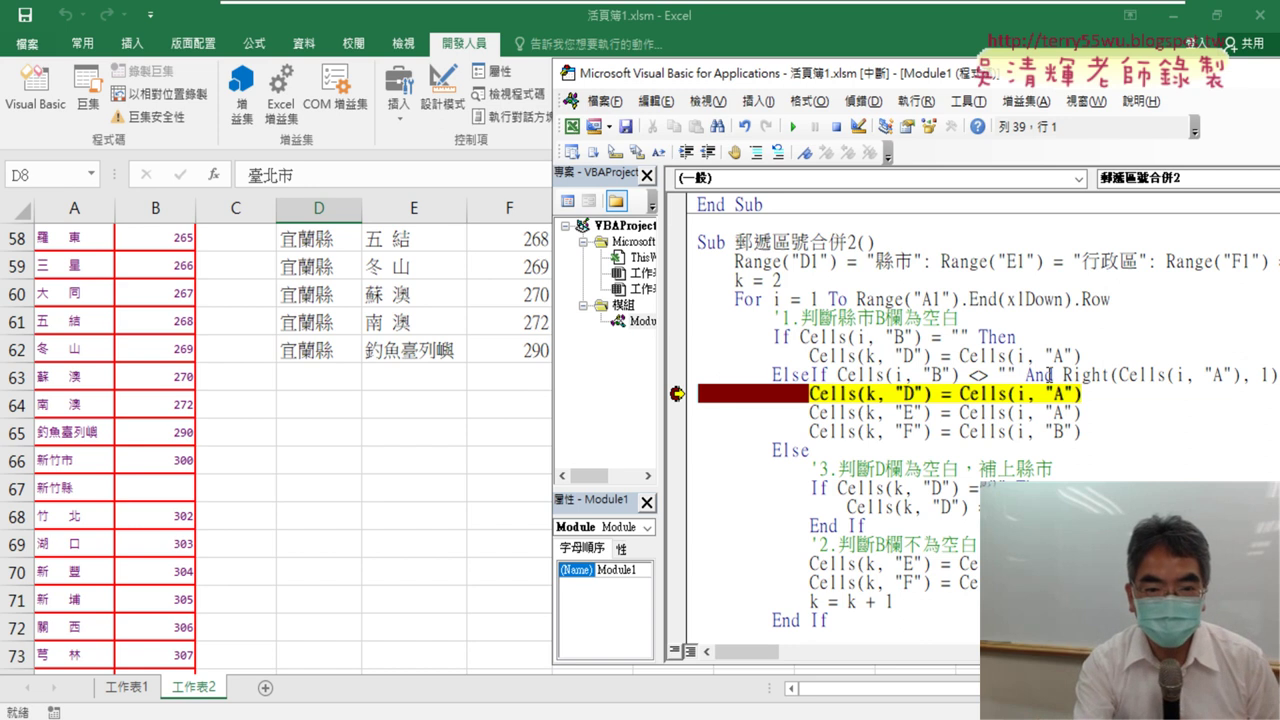
key(F8)
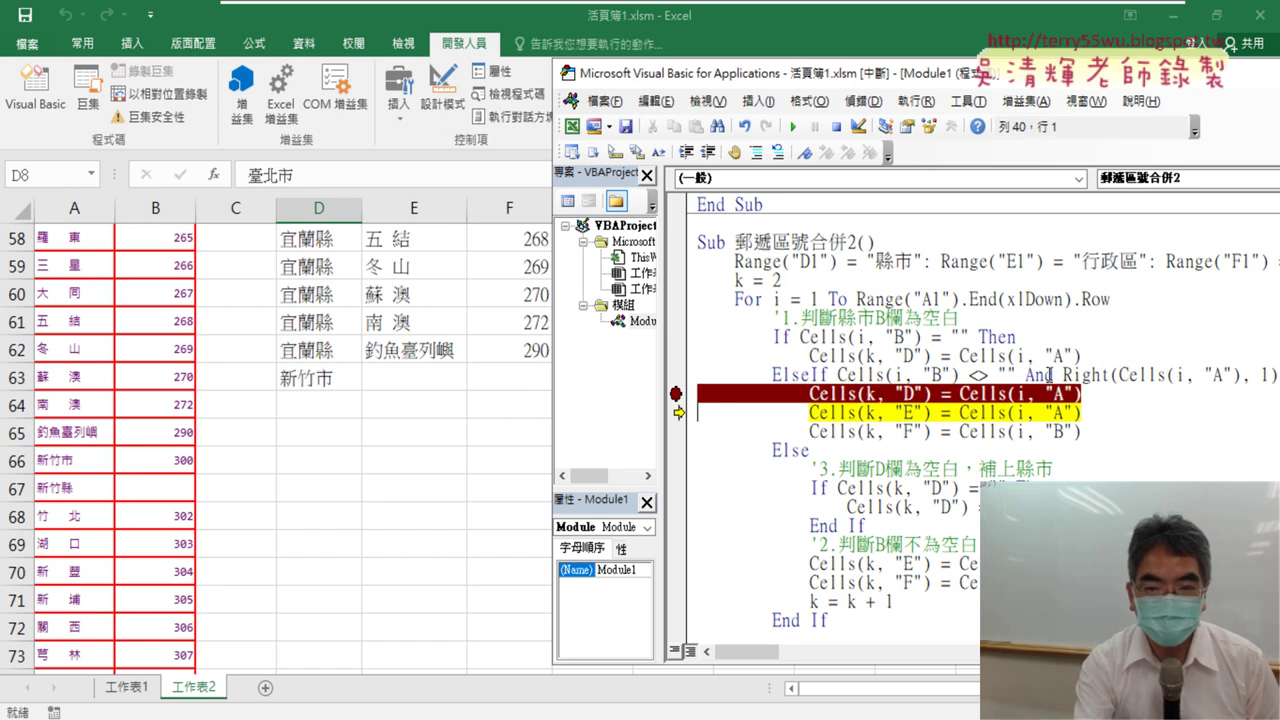
key(F8)
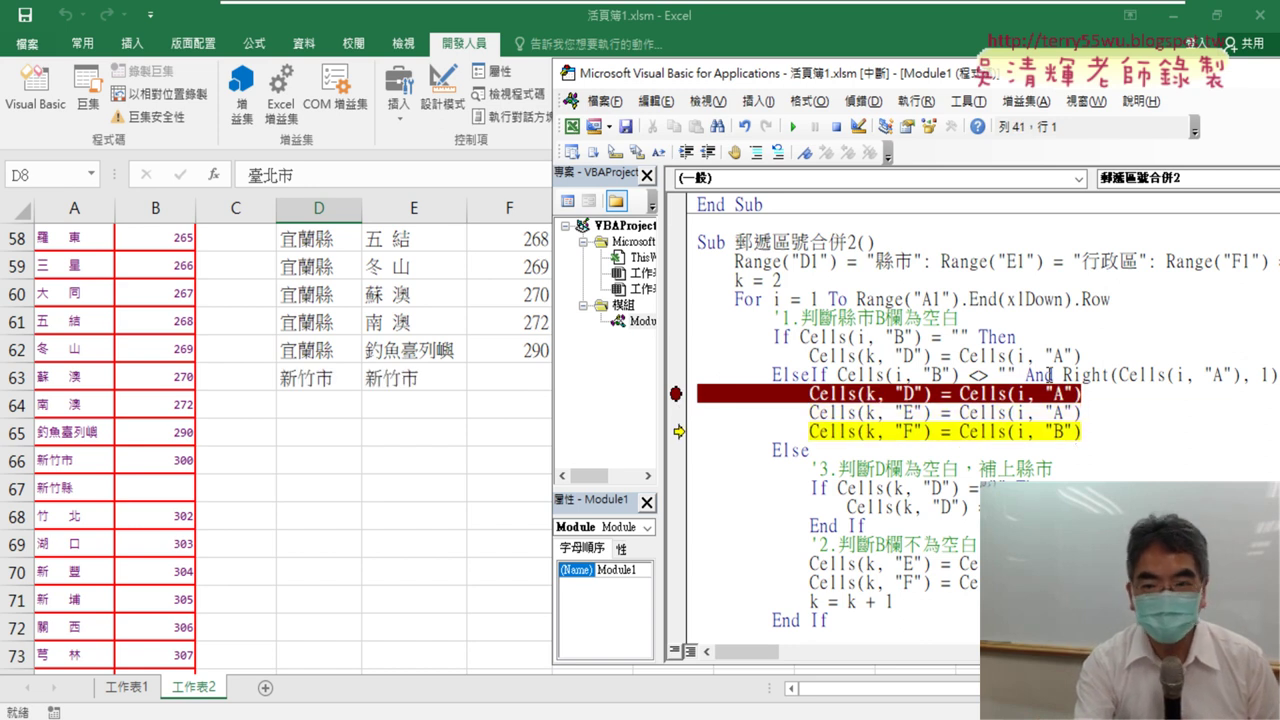
key(F8)
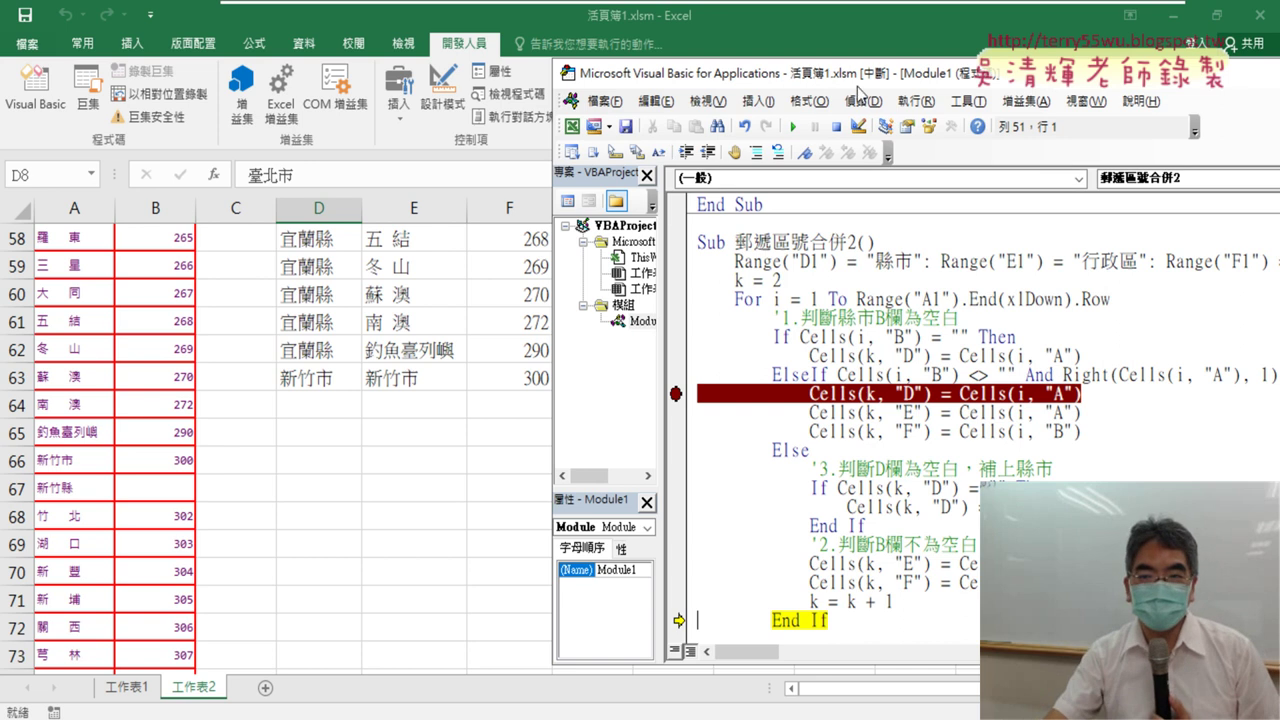
Step: Inspect the current value of the ElseIf 市 condition in the code
drag(858, 76, 552, 68)
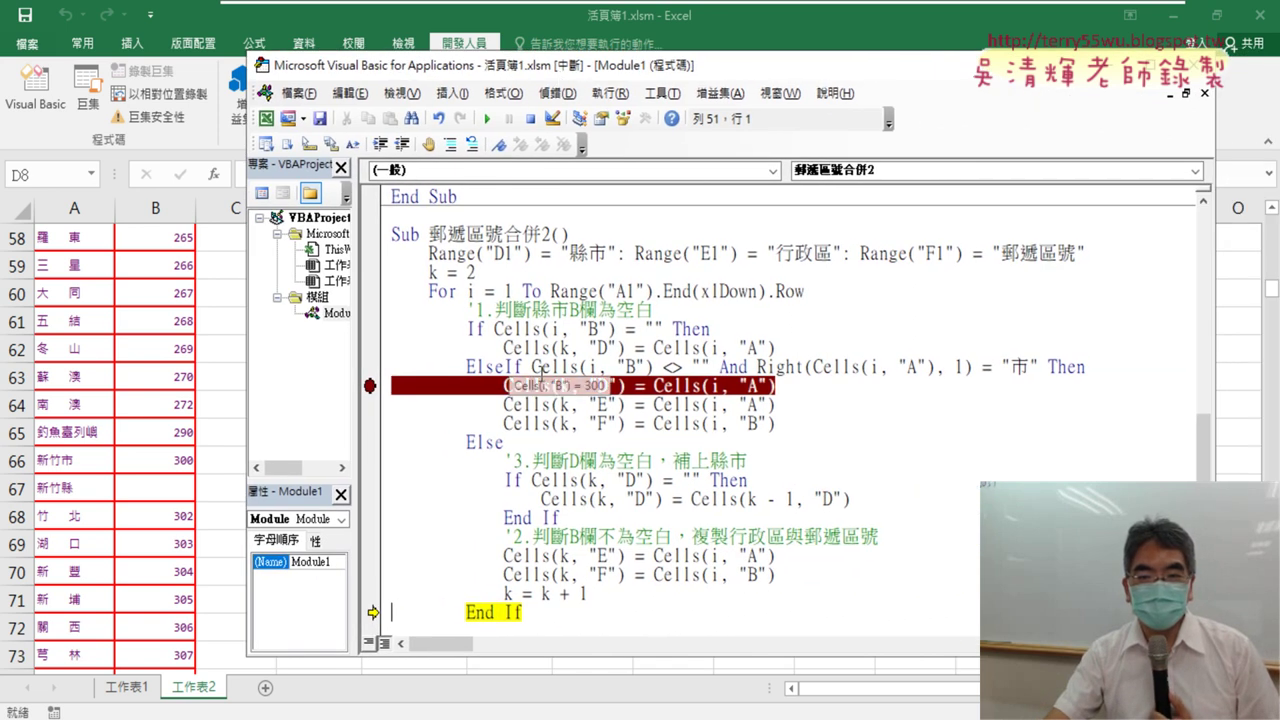
drag(531, 367, 672, 367)
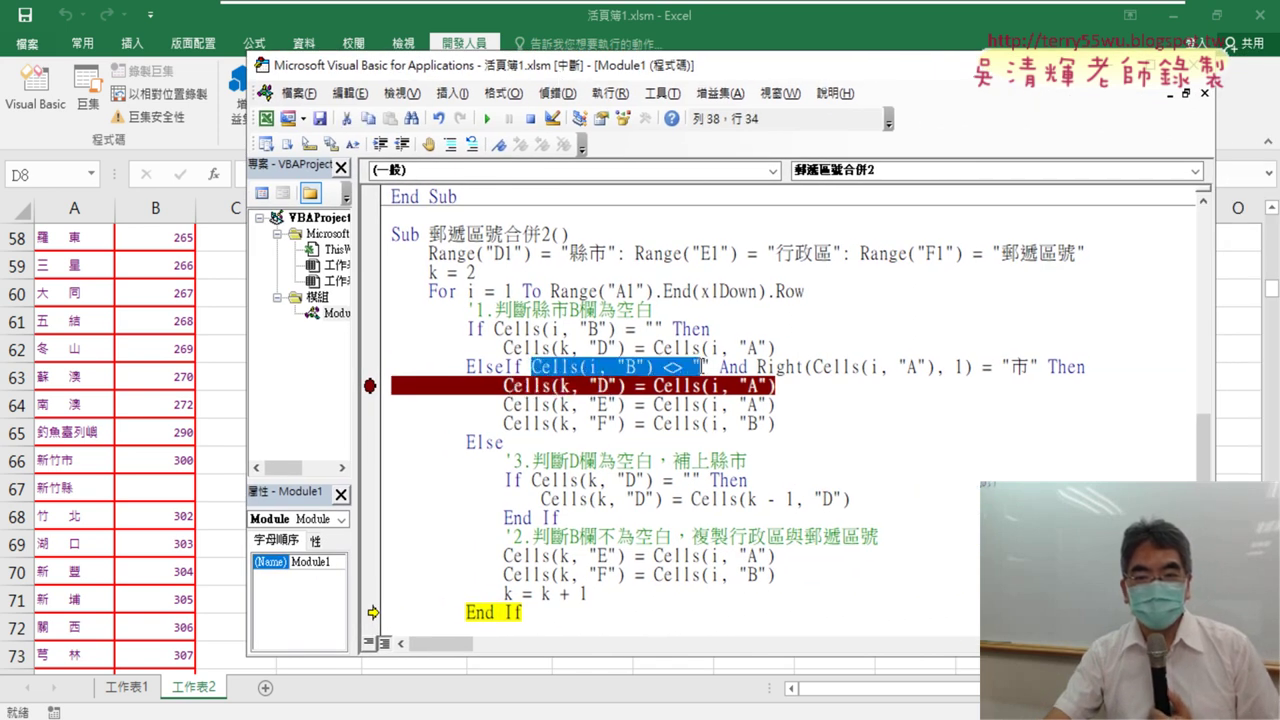
mouse_move(645, 376)
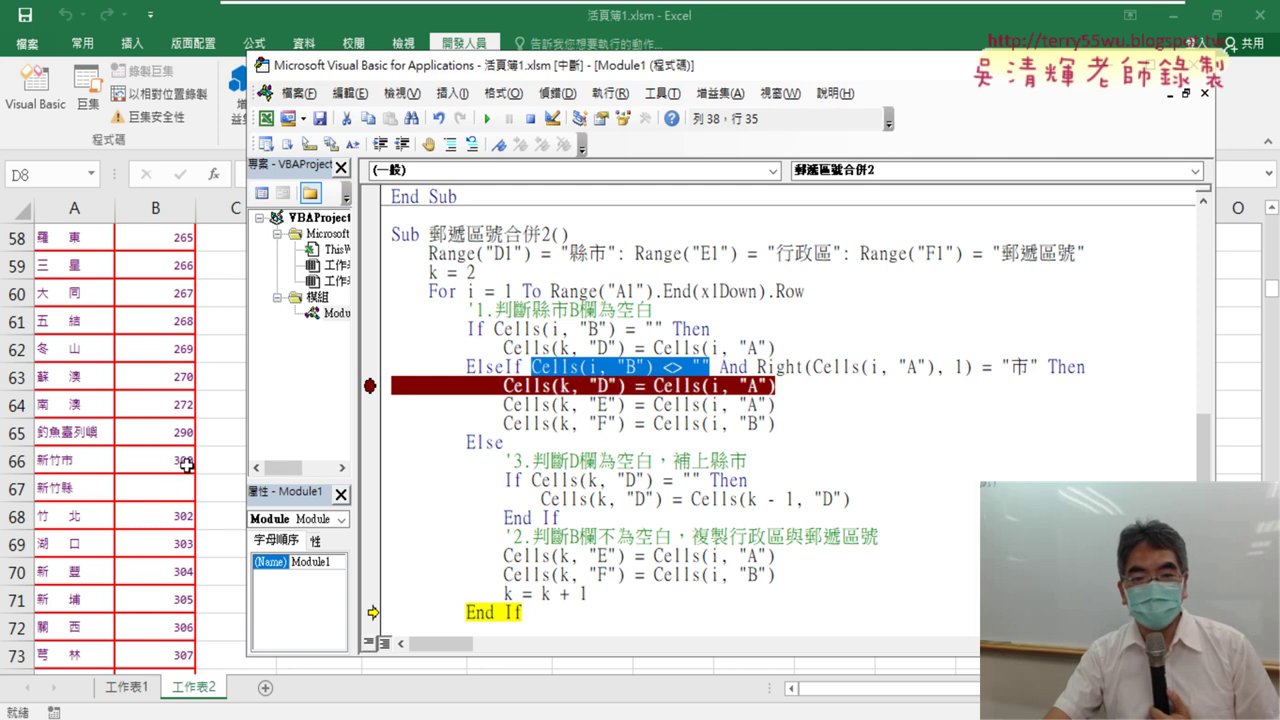
mouse_move(699, 378)
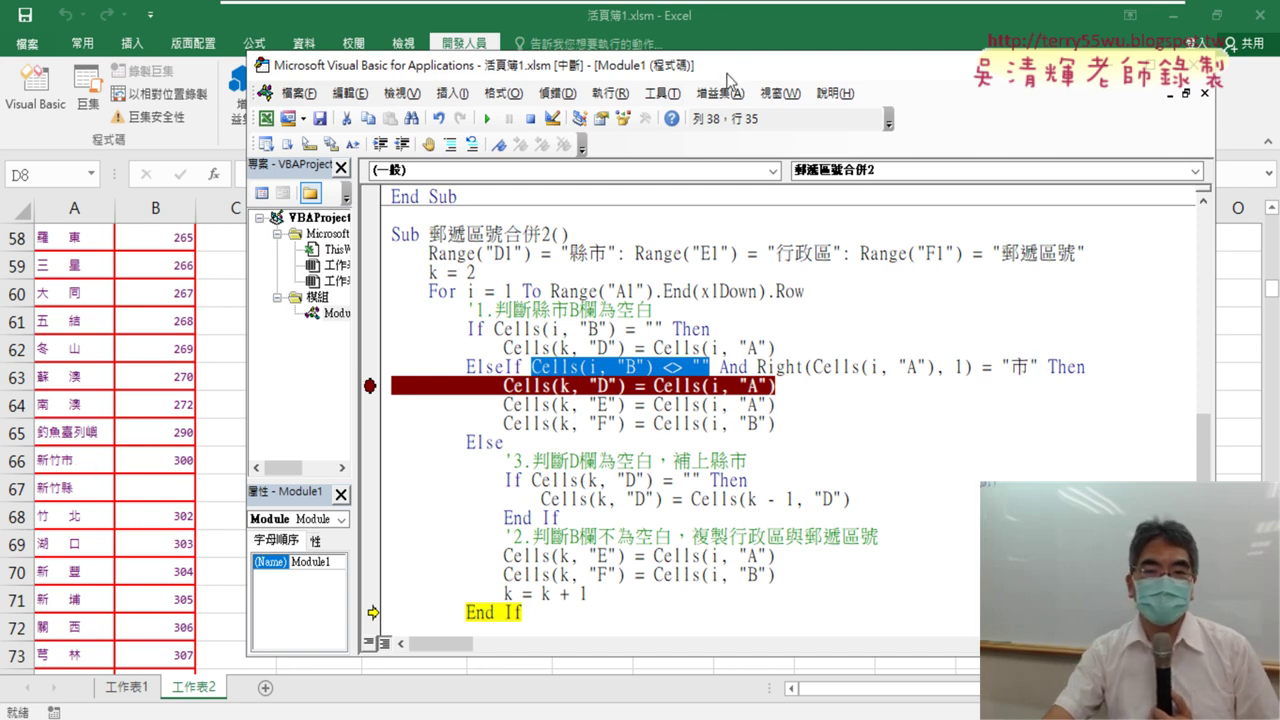
Step: Remove the 市 branch breakpoint and let the macro run to completion
drag(730, 72, 786, 71)
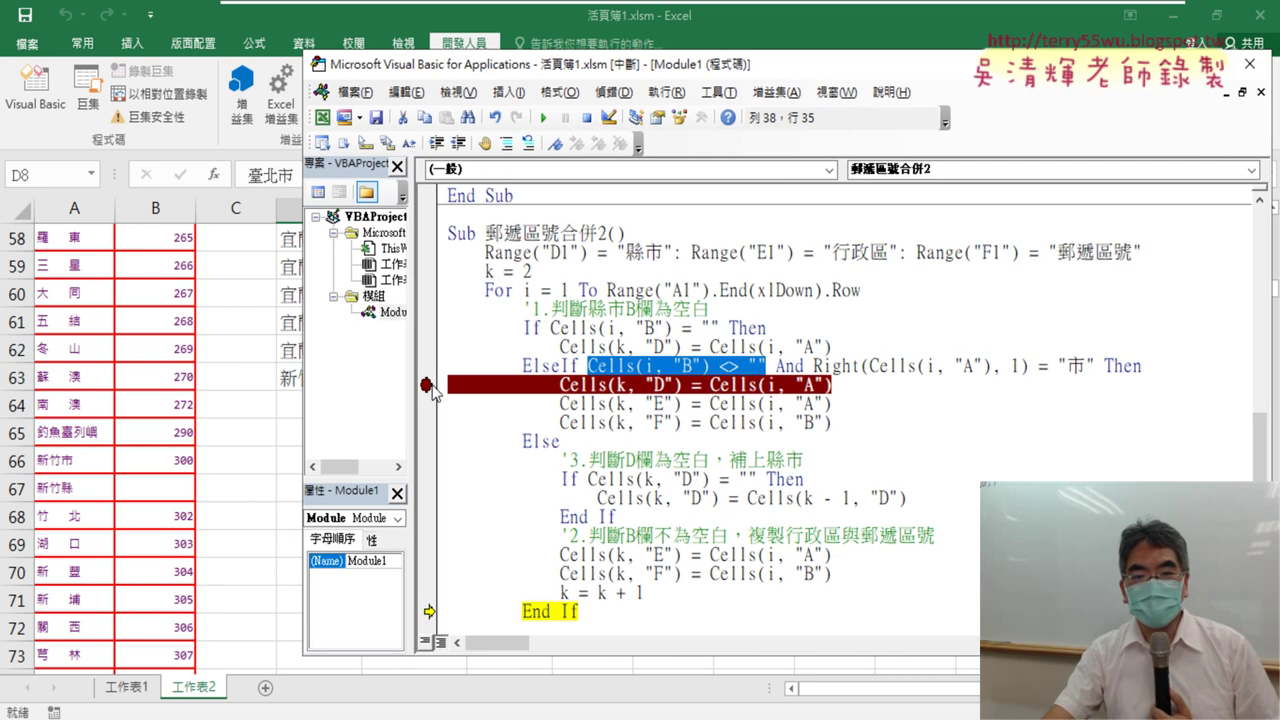
click(427, 385)
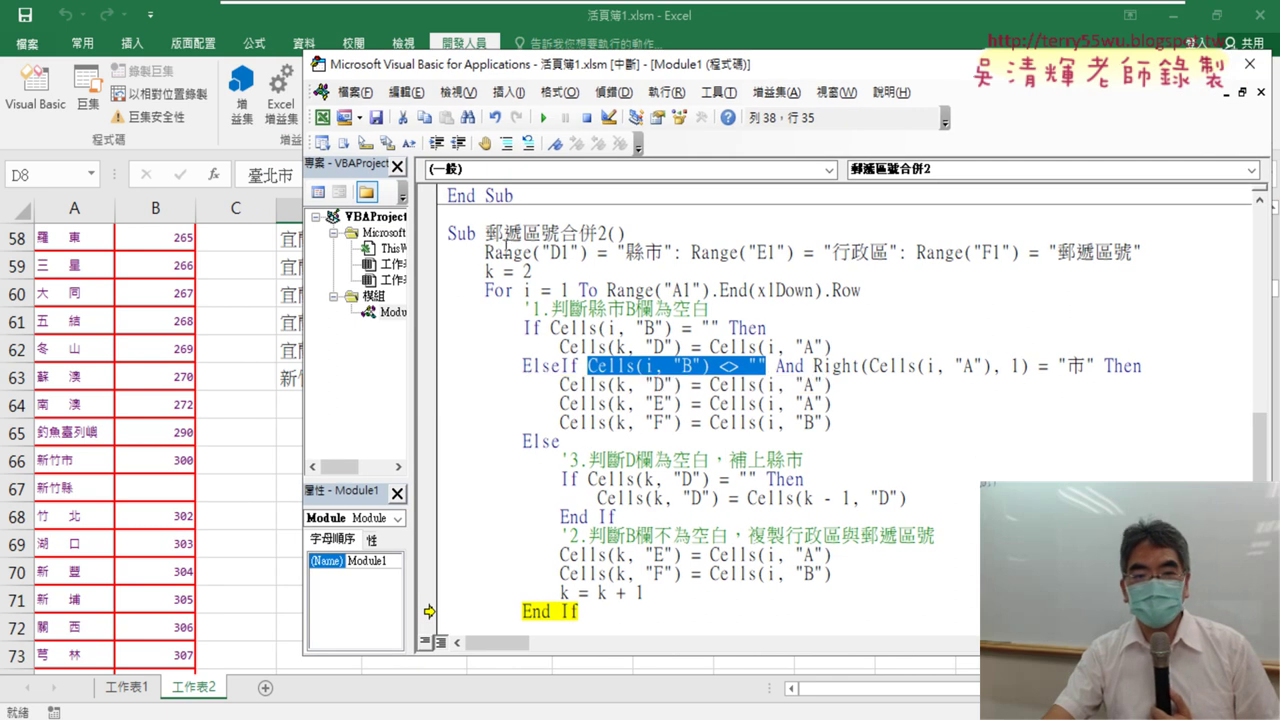
click(545, 119)
Step: Scroll down the results and select row 175's 南投縣 鹿谷 558 in columns D:F
click(280, 433)
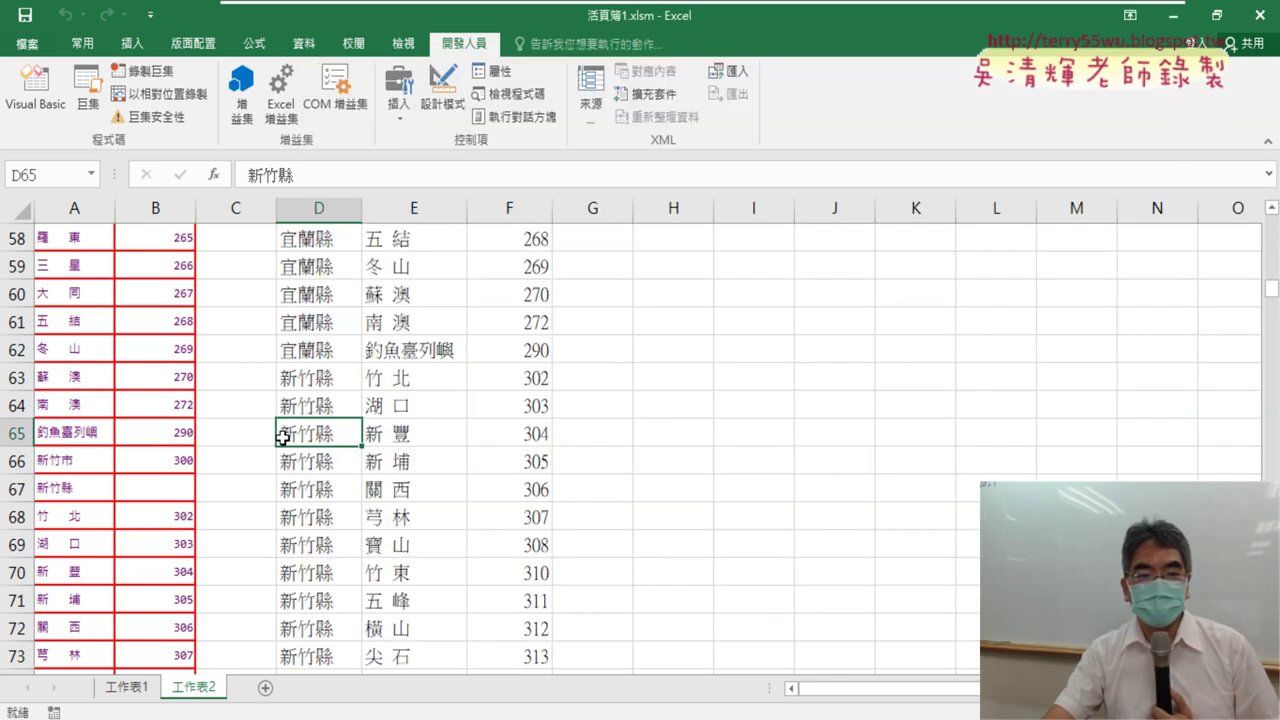
scroll(479, 483, down, 4)
scroll(479, 483, down, 3)
scroll(479, 483, down, 7)
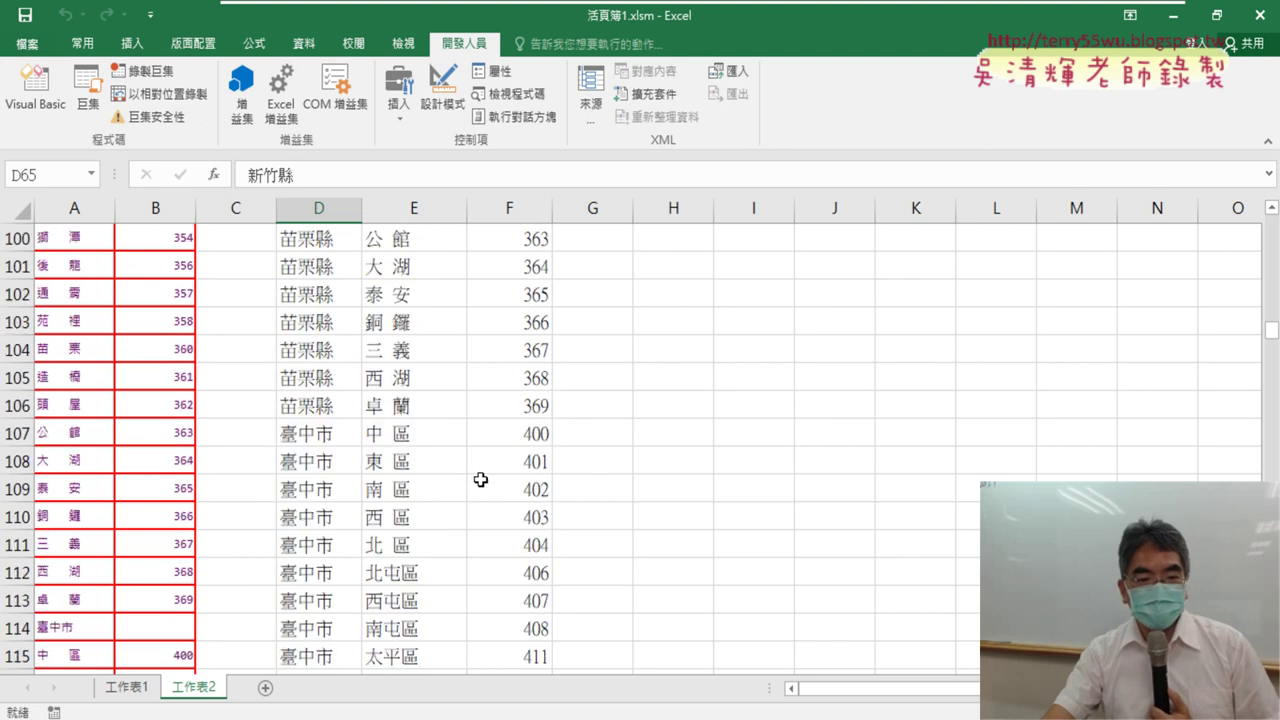
scroll(480, 482, down, 4)
scroll(481, 480, down, 5)
scroll(481, 480, down, 3)
scroll(481, 480, down, 4)
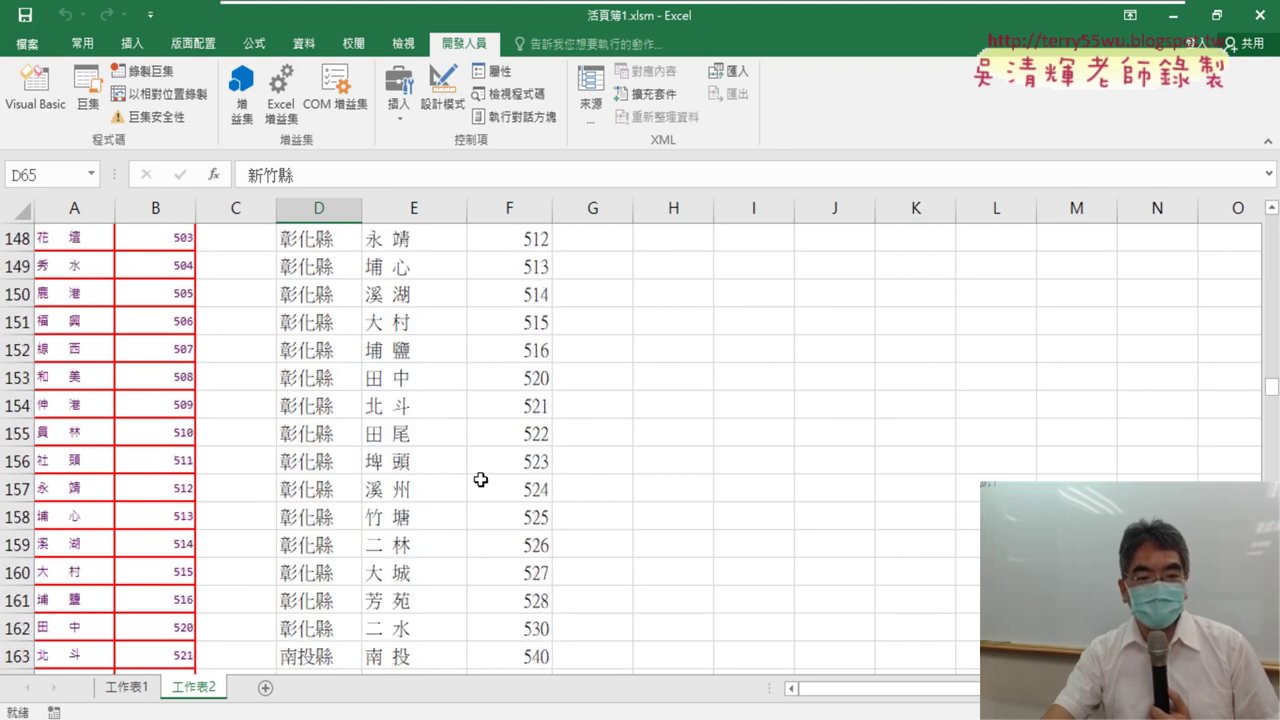
scroll(481, 479, down, 3)
scroll(481, 477, down, 2)
scroll(481, 477, down, 2)
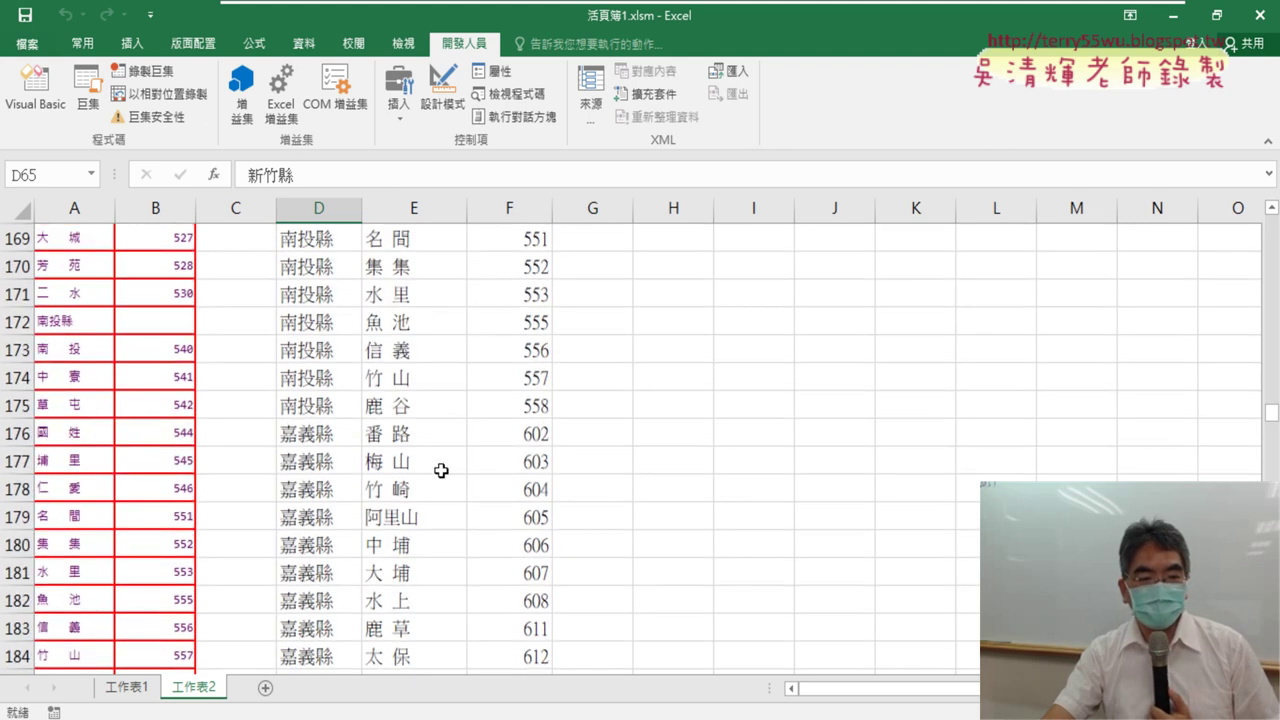
drag(315, 406, 482, 407)
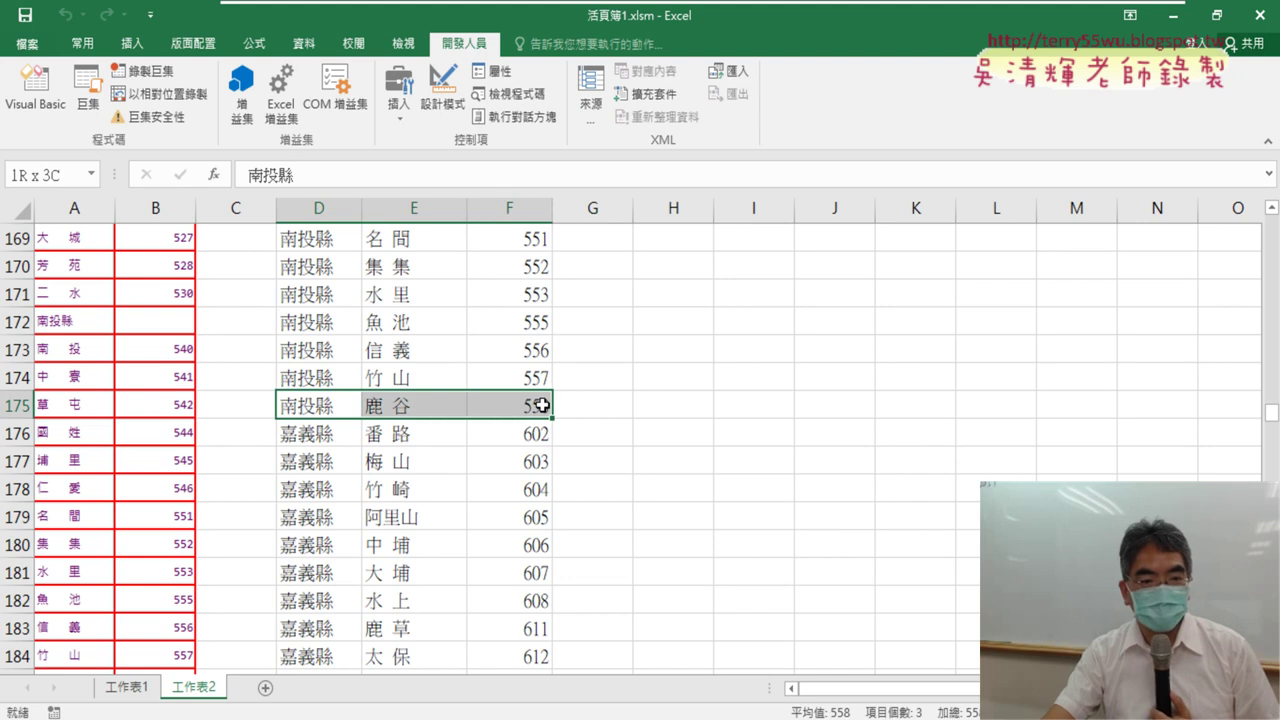
drag(541, 405, 541, 405)
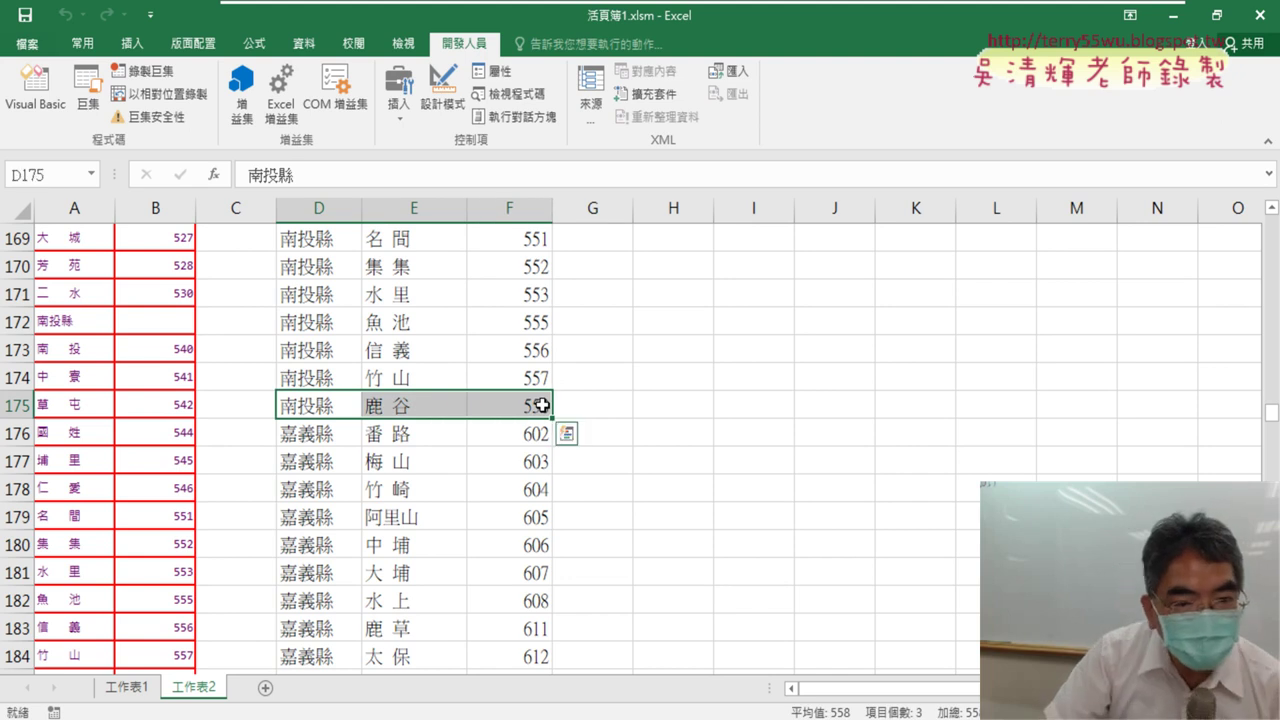
Step: Compare the D:F results of rows 175 and 176 at the end of the 南投縣 entries
scroll(541, 405, up, 1)
scroll(541, 405, down, 2)
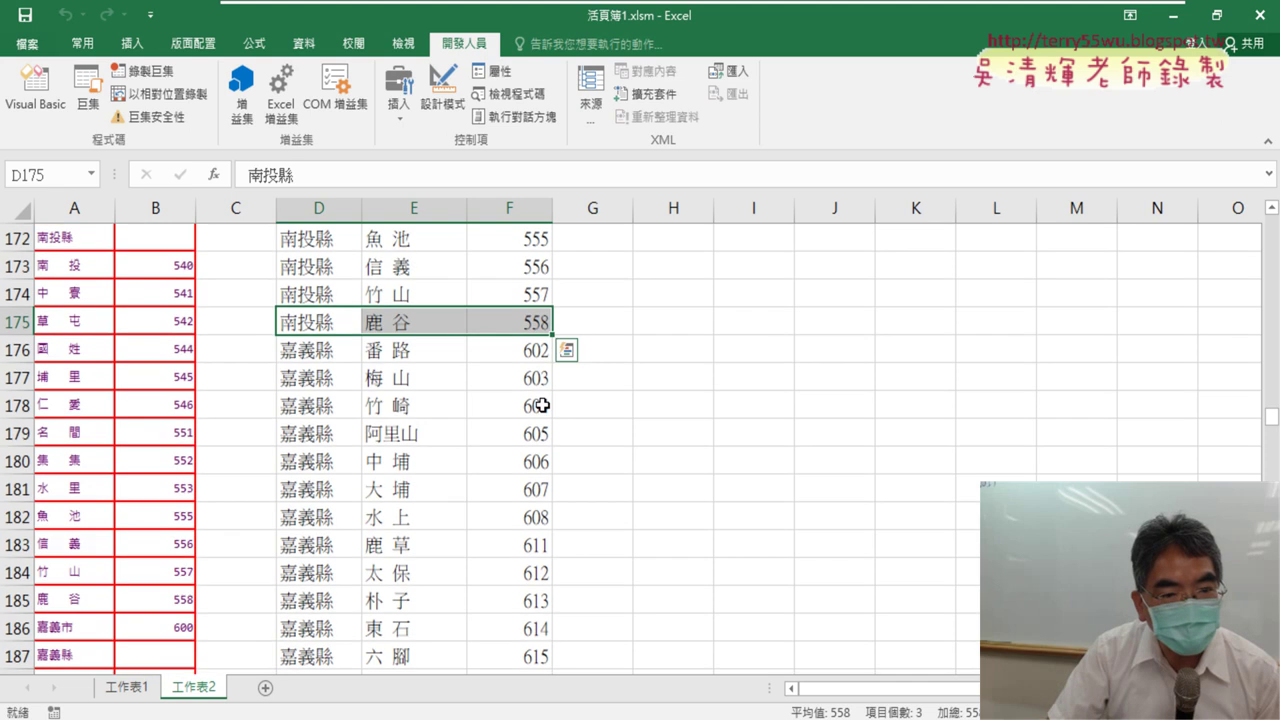
scroll(541, 405, up, 1)
scroll(541, 405, up, 1)
scroll(541, 405, up, 4)
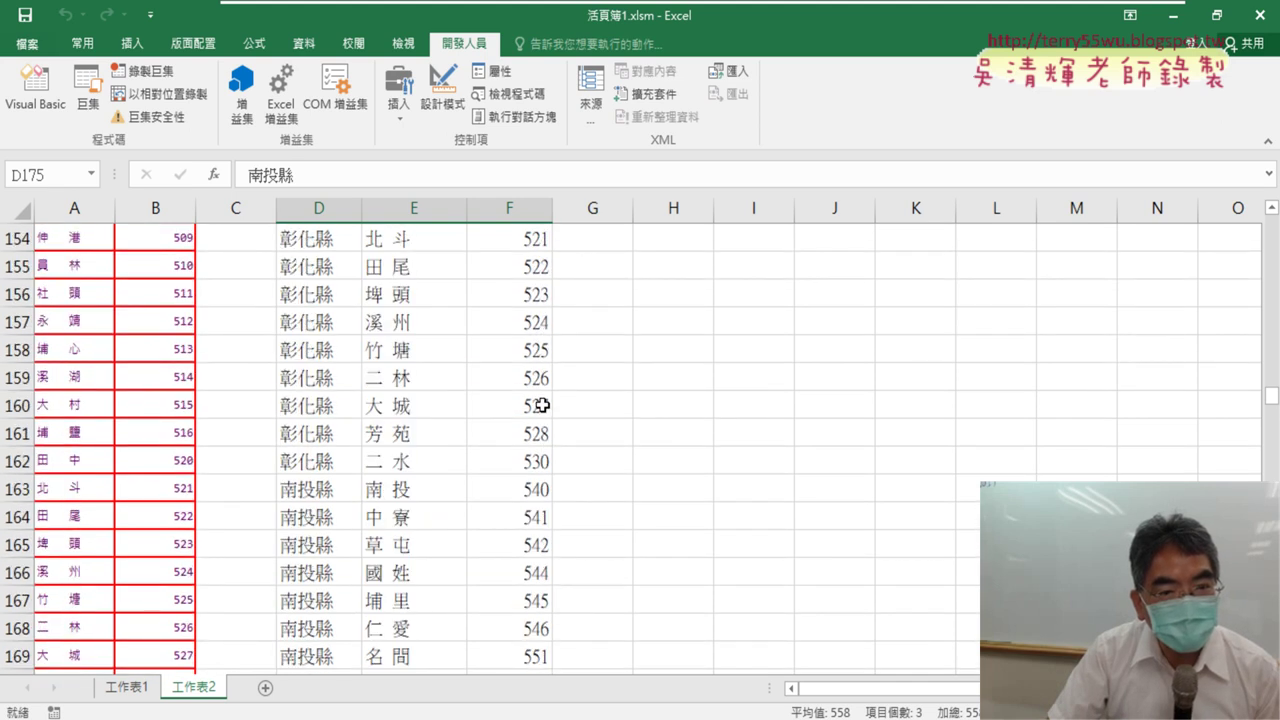
scroll(541, 405, up, 2)
scroll(541, 405, down, 3)
scroll(541, 405, down, 3)
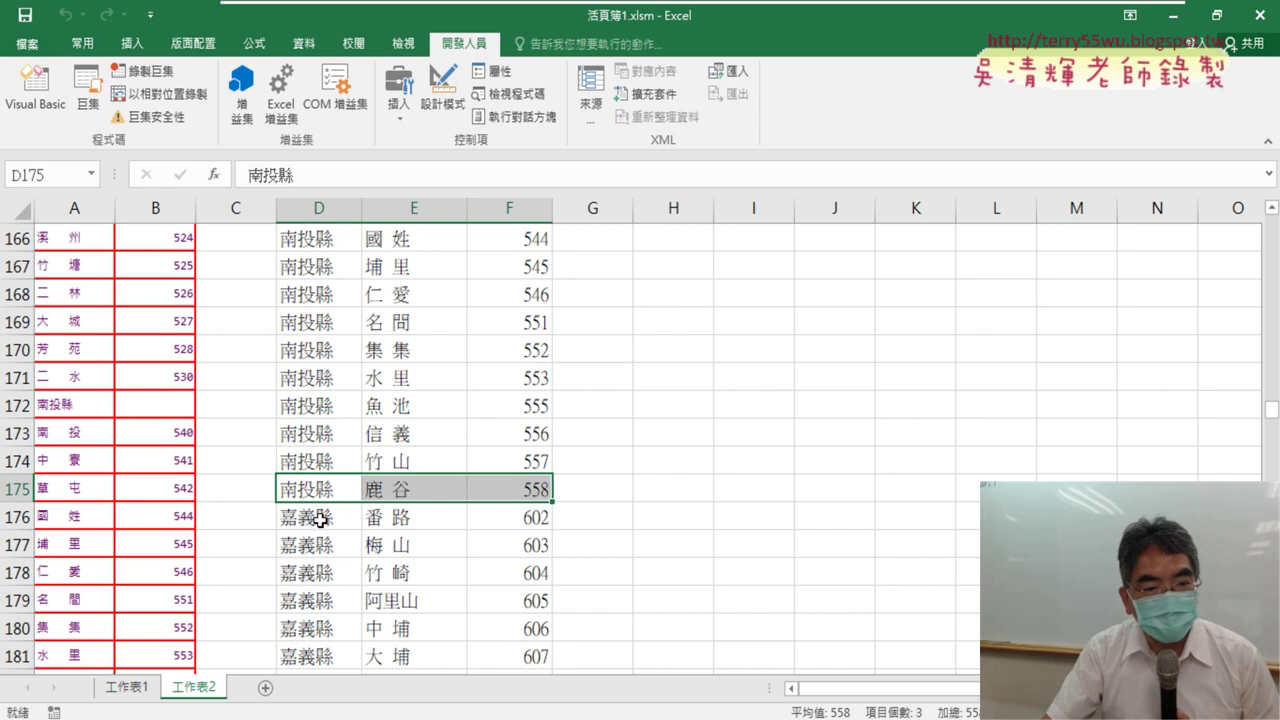
drag(320, 518, 500, 515)
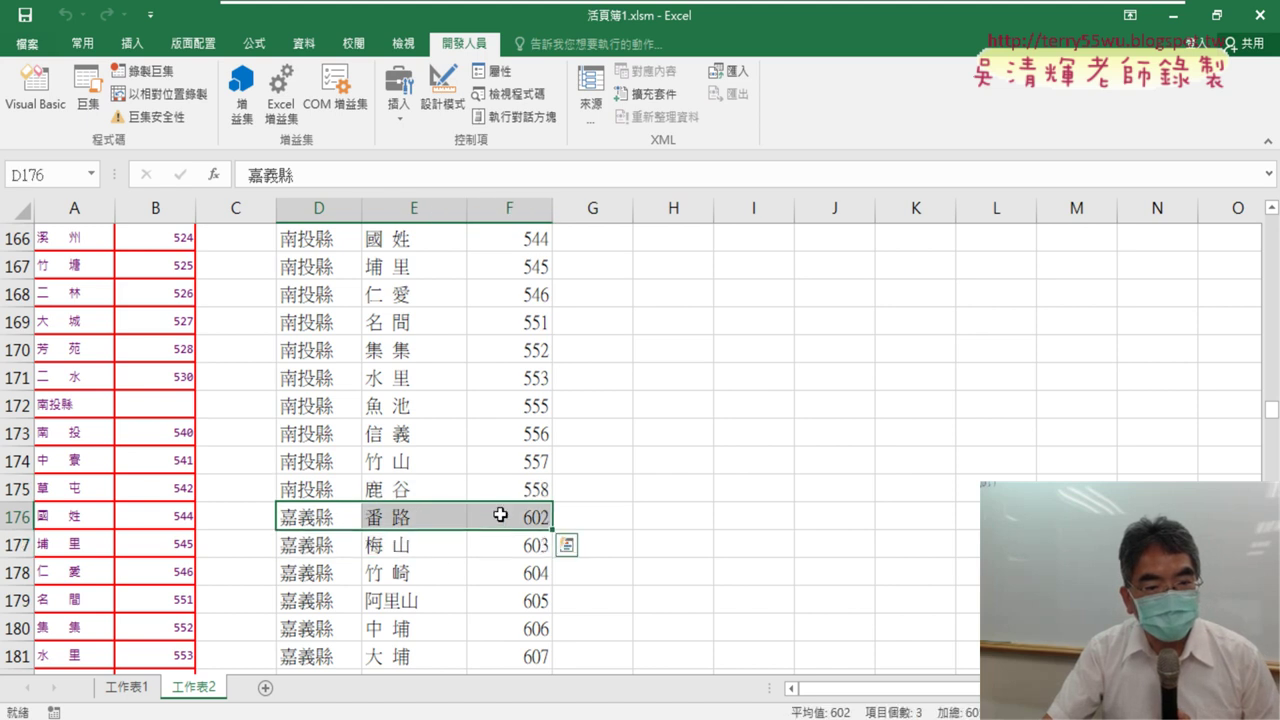
drag(320, 490, 528, 489)
scroll(525, 489, down, 4)
scroll(530, 489, down, 3)
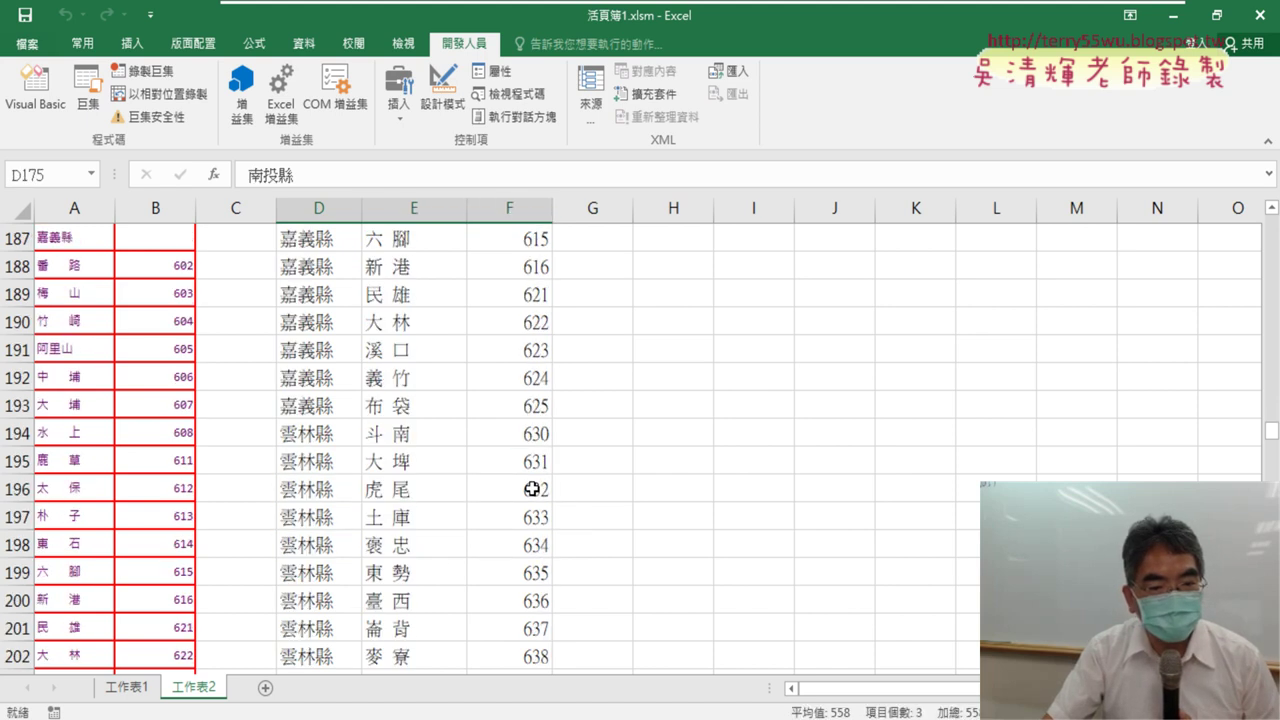
scroll(532, 489, up, 4)
scroll(532, 489, up, 6)
scroll(532, 489, up, 7)
scroll(532, 489, up, 4)
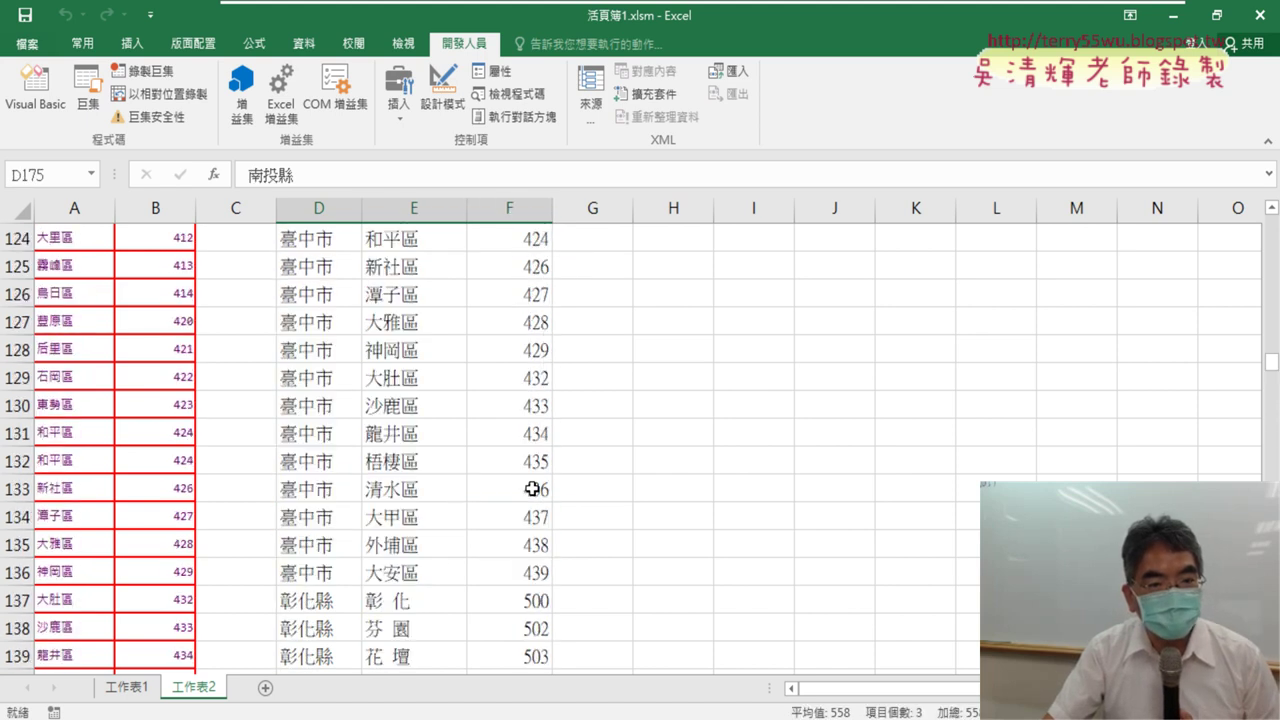
scroll(532, 489, down, 2)
scroll(532, 489, down, 2)
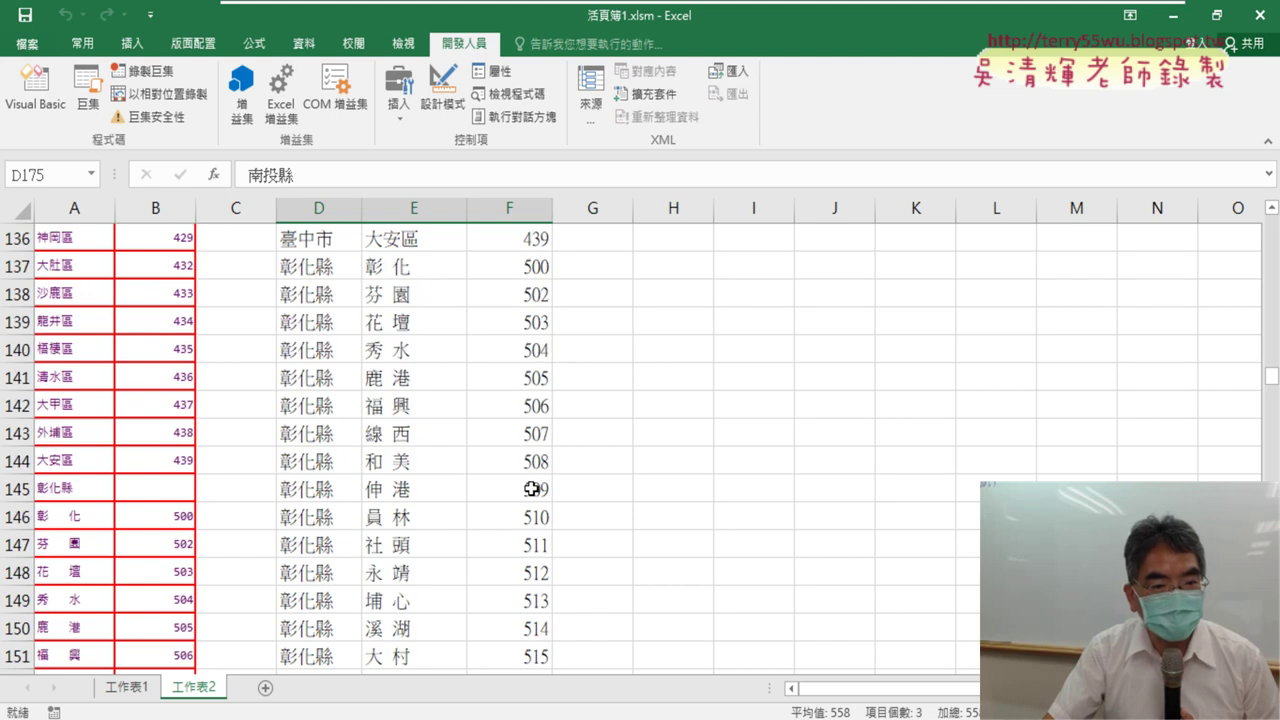
Step: Check source entries 彰化 (A146), 嘉義市 (A186), 新興區 (A266) and the 嘉義縣 result in D188
click(106, 516)
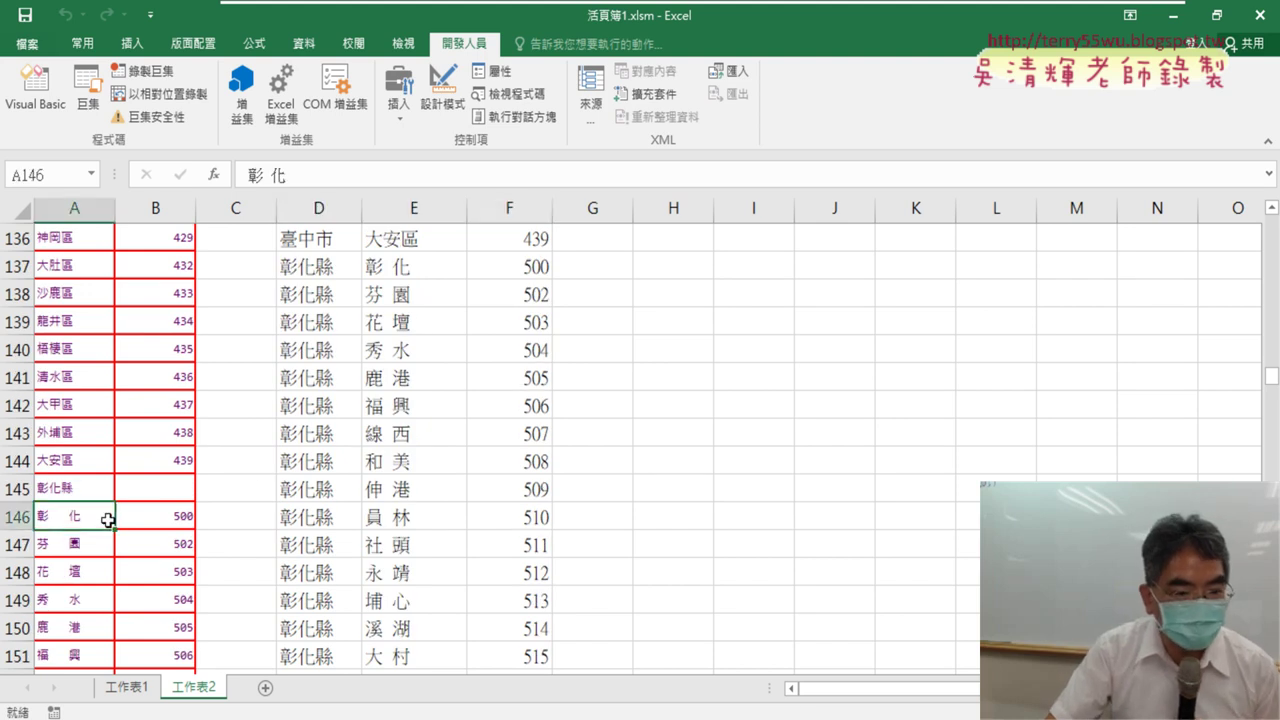
scroll(106, 515, down, 9)
scroll(109, 515, down, 4)
scroll(109, 515, down, 4)
scroll(106, 515, up, 2)
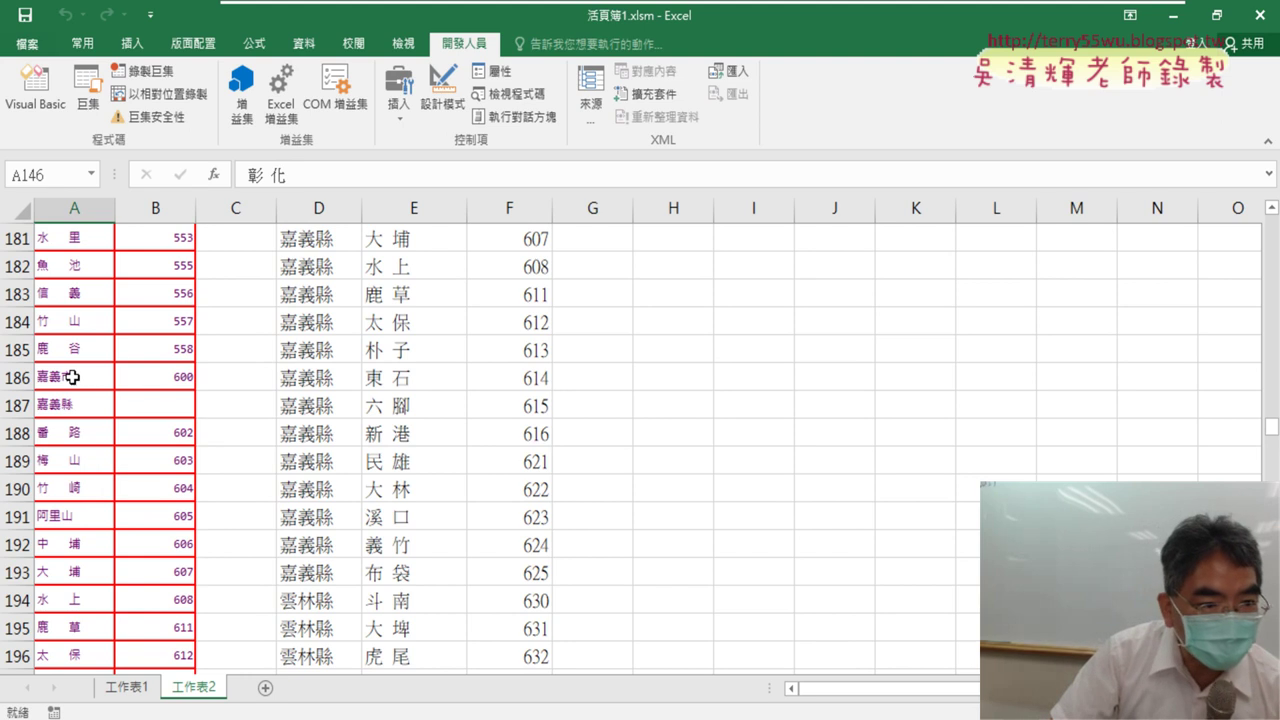
click(82, 377)
click(351, 437)
scroll(348, 437, up, 2)
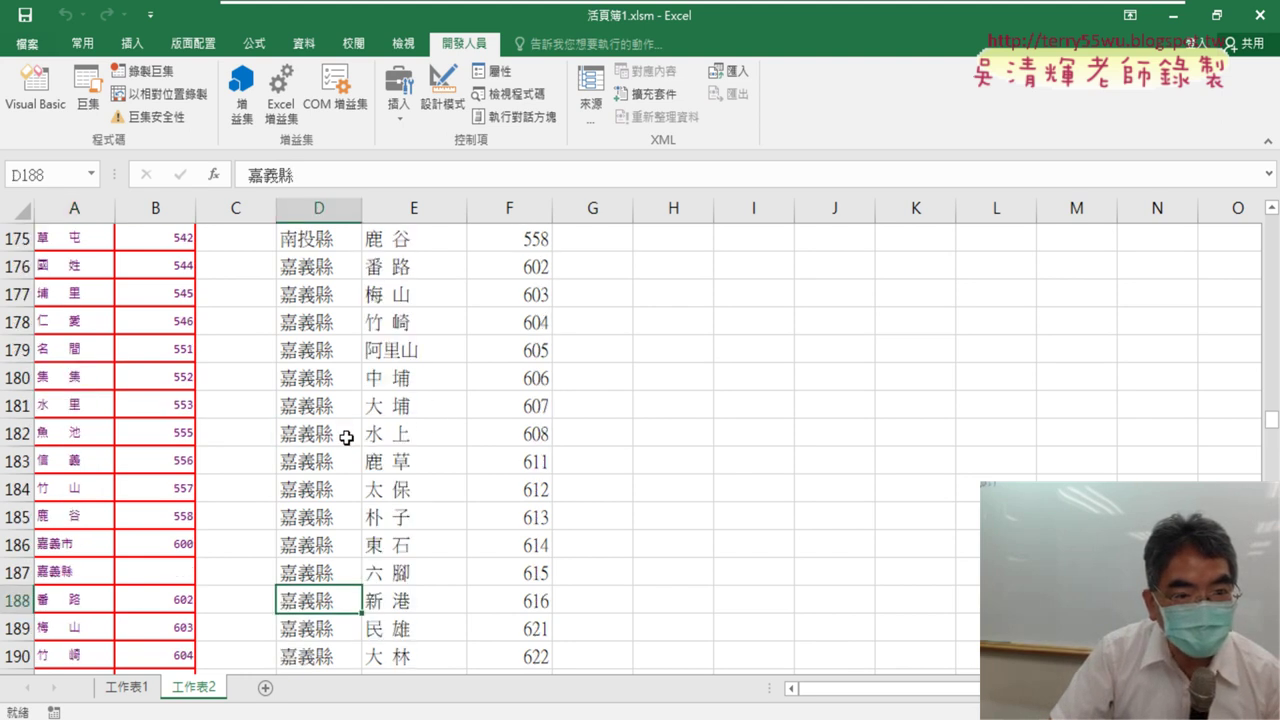
scroll(346, 437, up, 1)
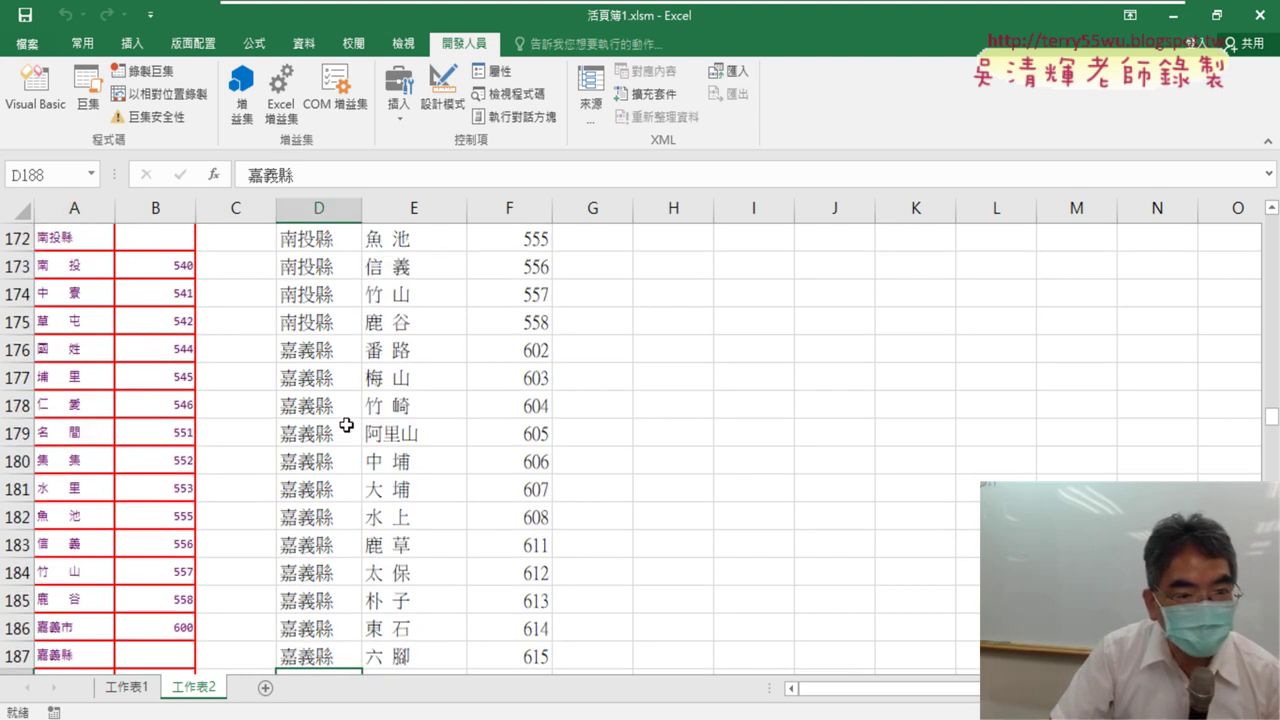
scroll(346, 425, down, 5)
scroll(344, 425, down, 8)
scroll(340, 426, down, 2)
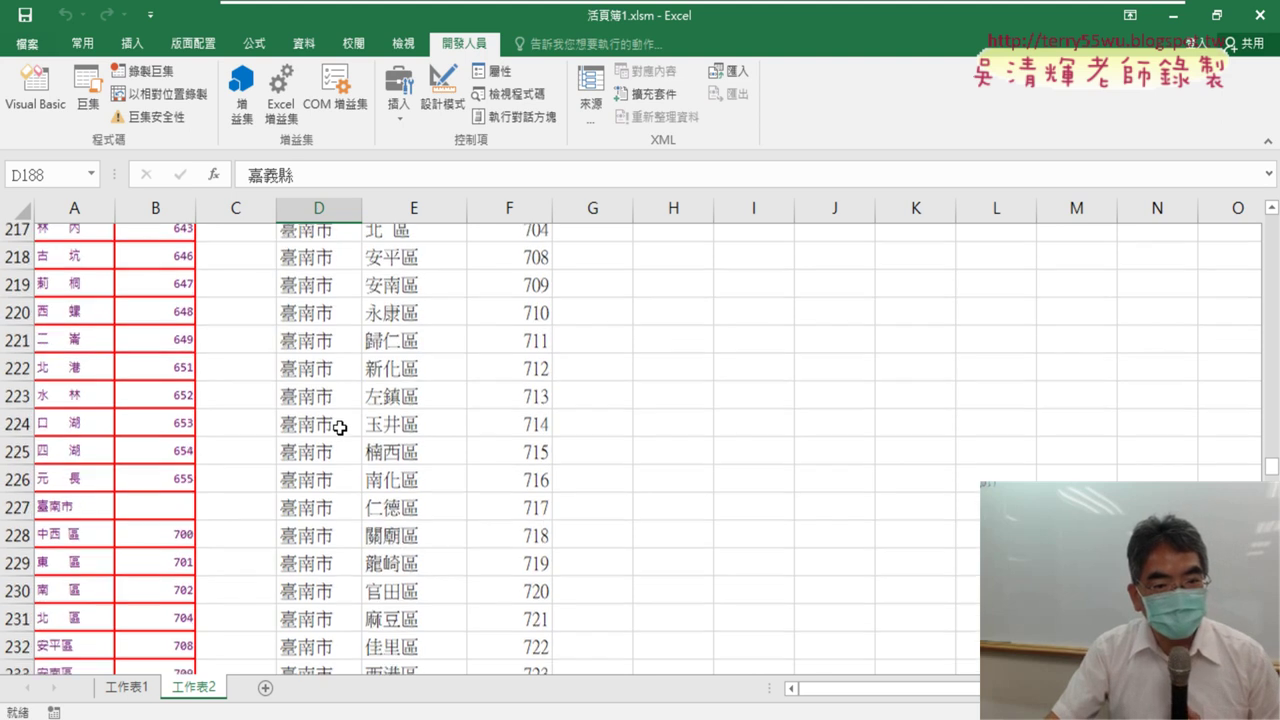
scroll(340, 428, down, 9)
scroll(340, 428, down, 3)
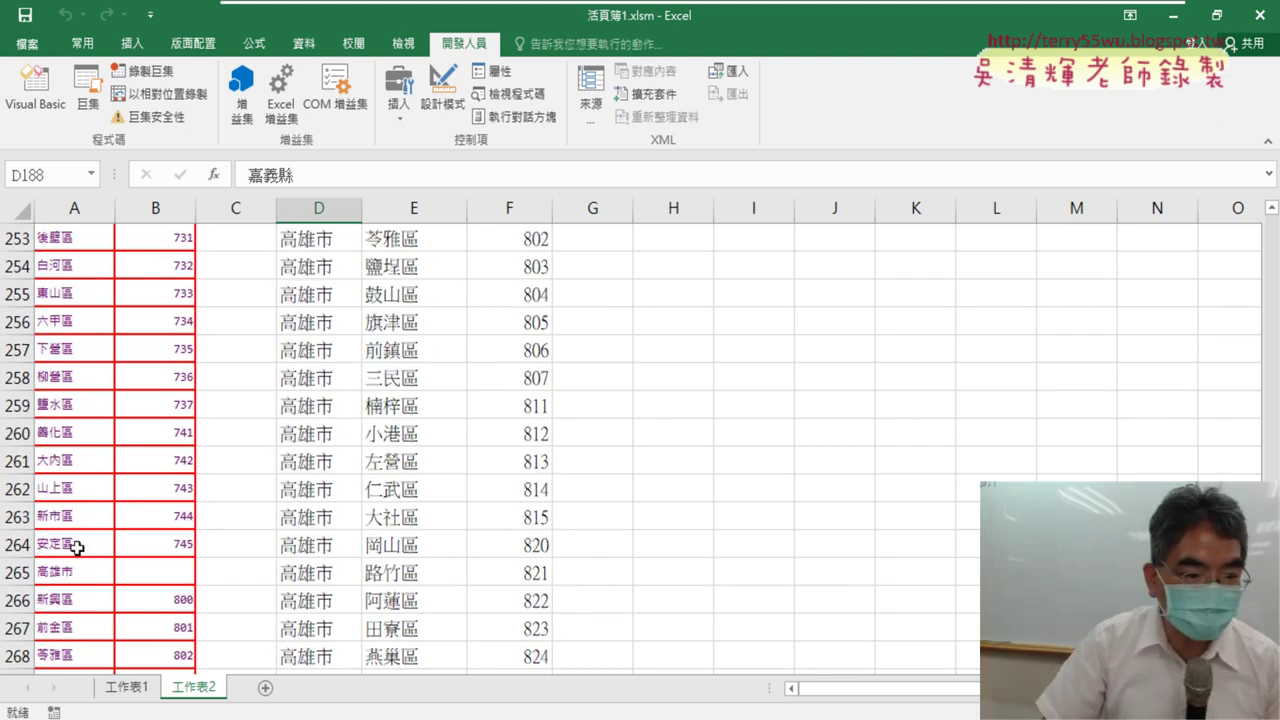
click(85, 594)
Step: Copy 嘉義市 from A186 and reselect the 南投縣 result row D175:F175
scroll(83, 516, up, 2)
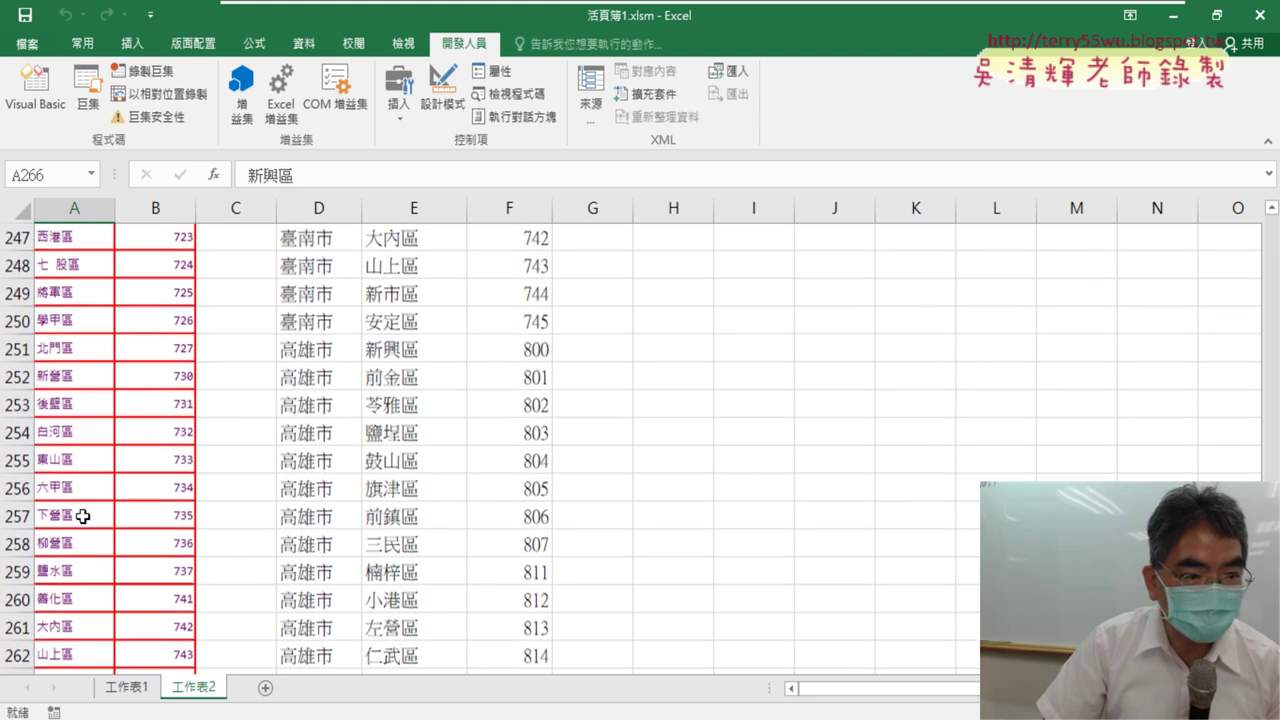
scroll(83, 516, down, 3)
scroll(83, 516, down, 3)
scroll(83, 516, up, 3)
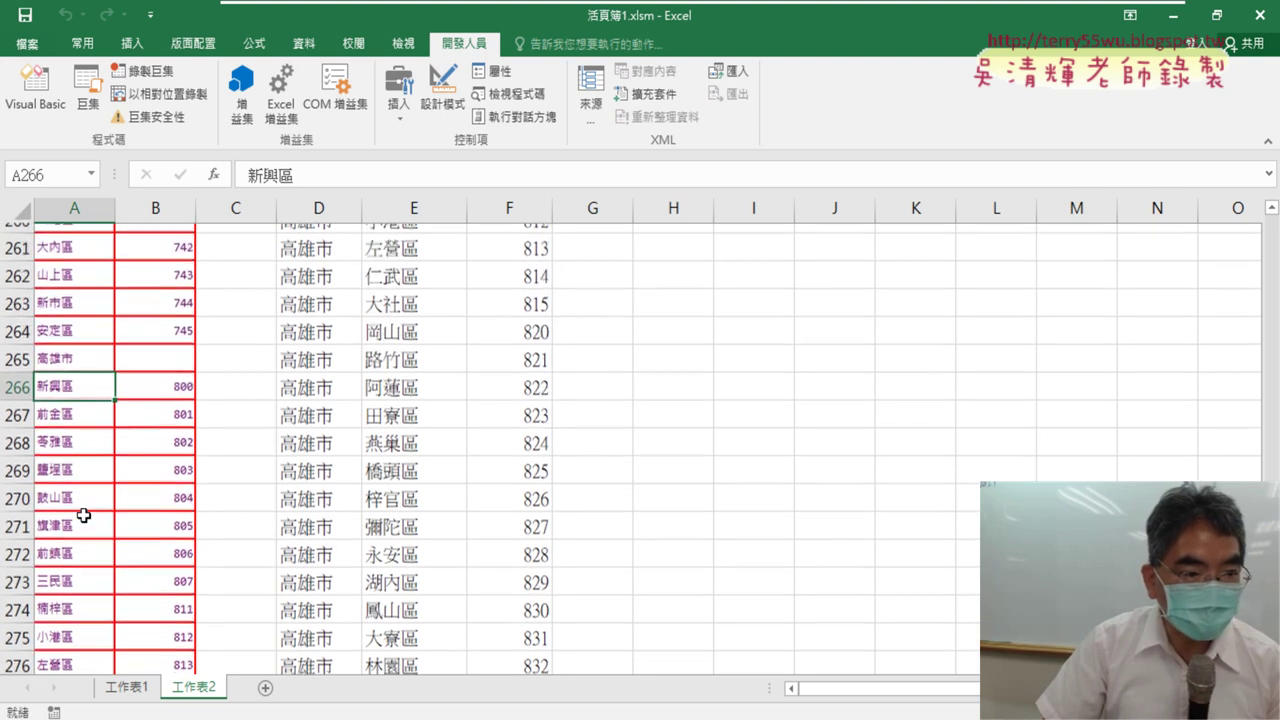
scroll(83, 516, up, 2)
scroll(84, 516, up, 1)
scroll(85, 515, up, 4)
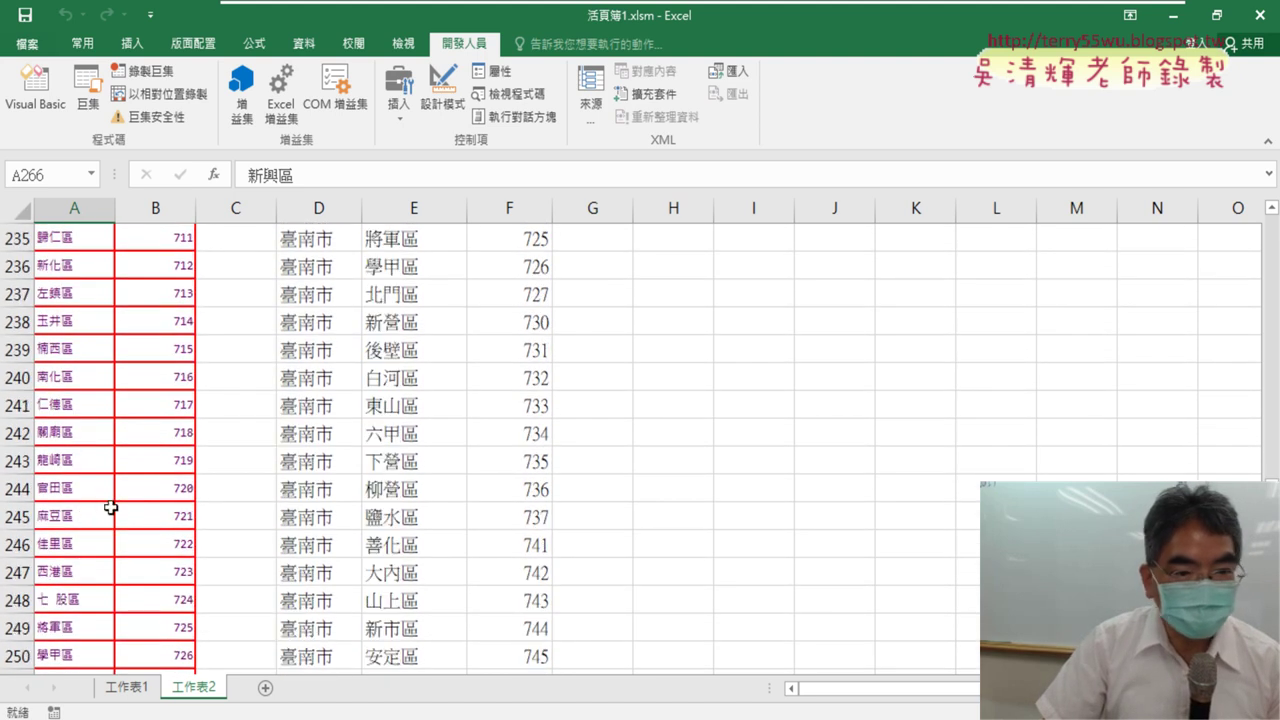
scroll(373, 479, up, 2)
scroll(373, 479, up, 4)
scroll(374, 478, up, 2)
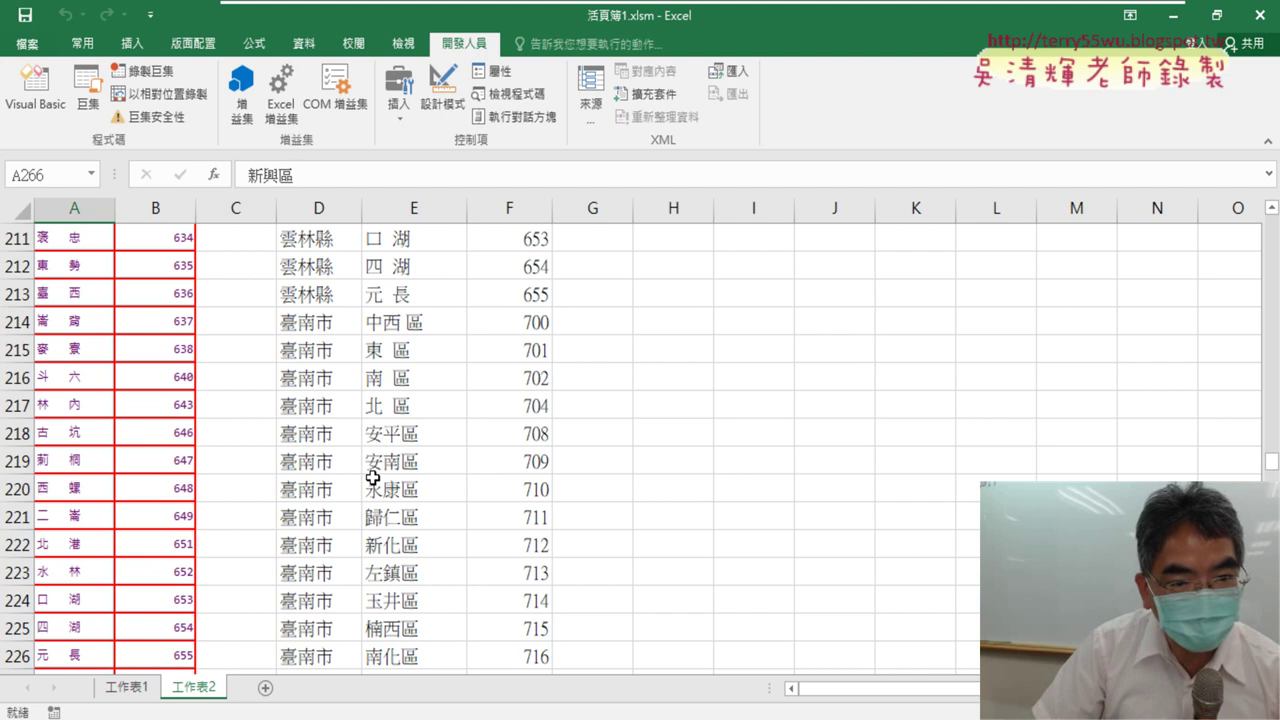
scroll(375, 477, up, 2)
scroll(376, 477, up, 1)
scroll(376, 477, up, 2)
scroll(376, 477, up, 2)
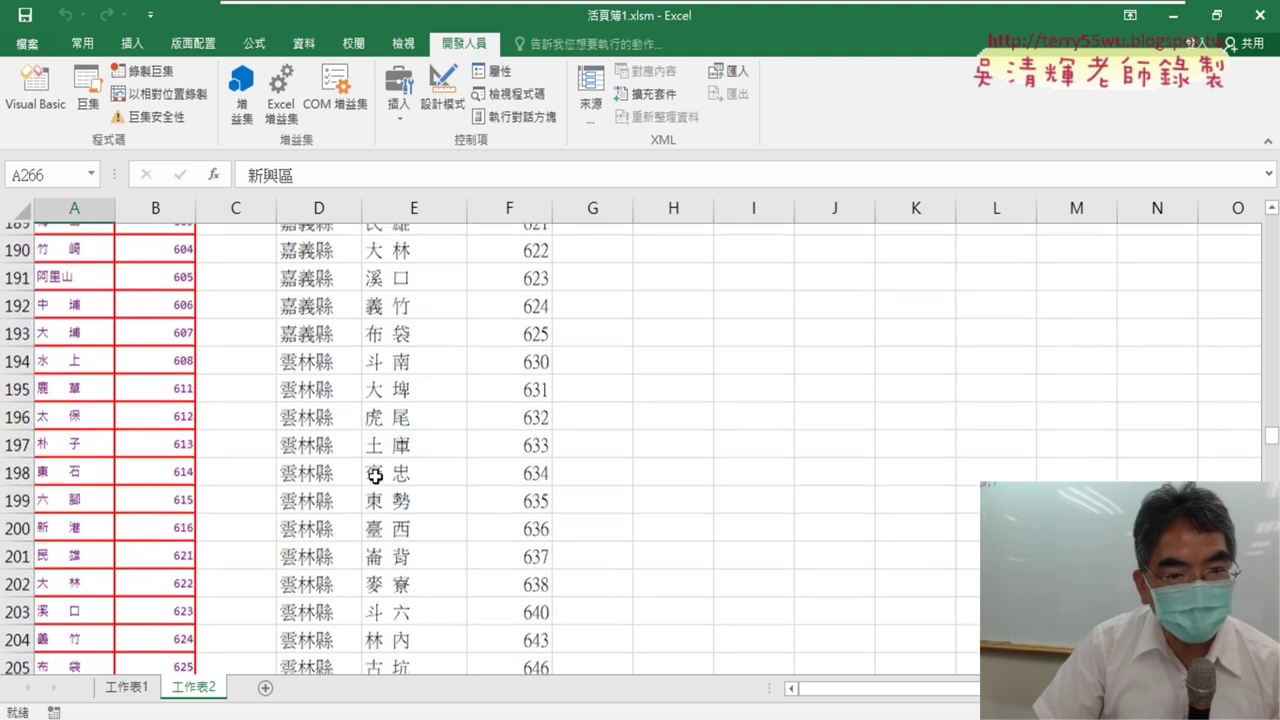
scroll(376, 477, up, 2)
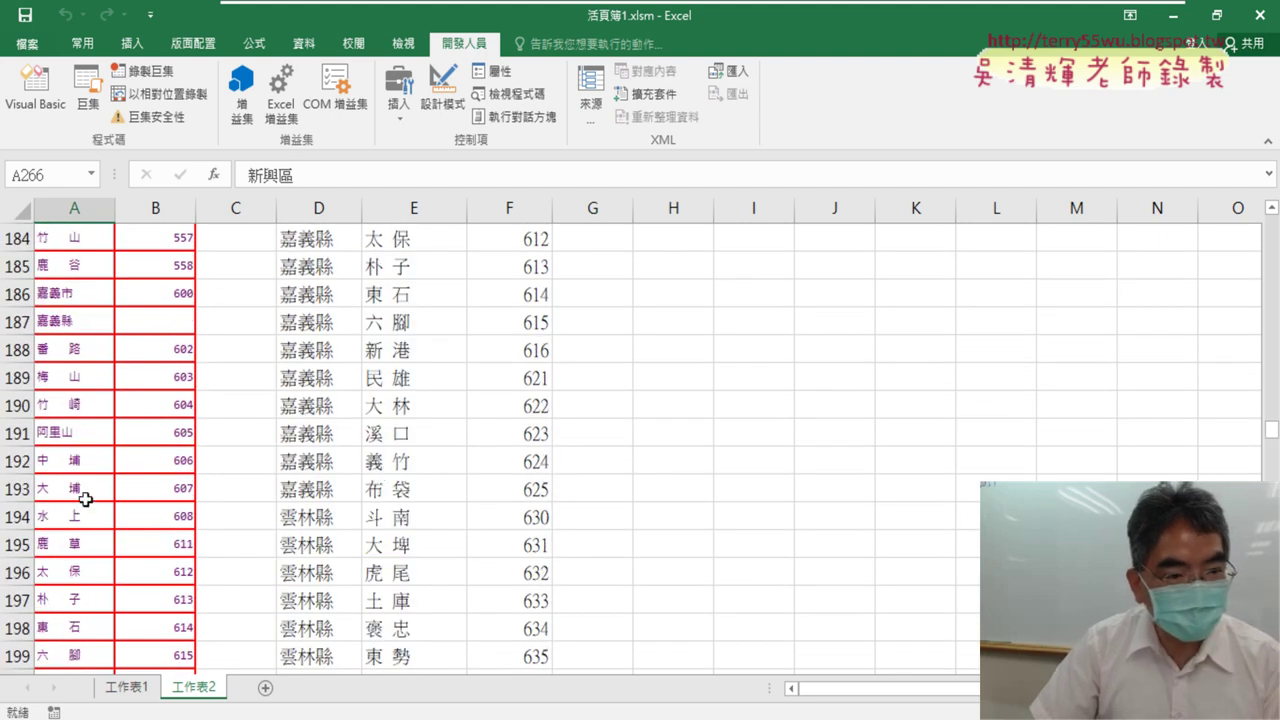
click(78, 297)
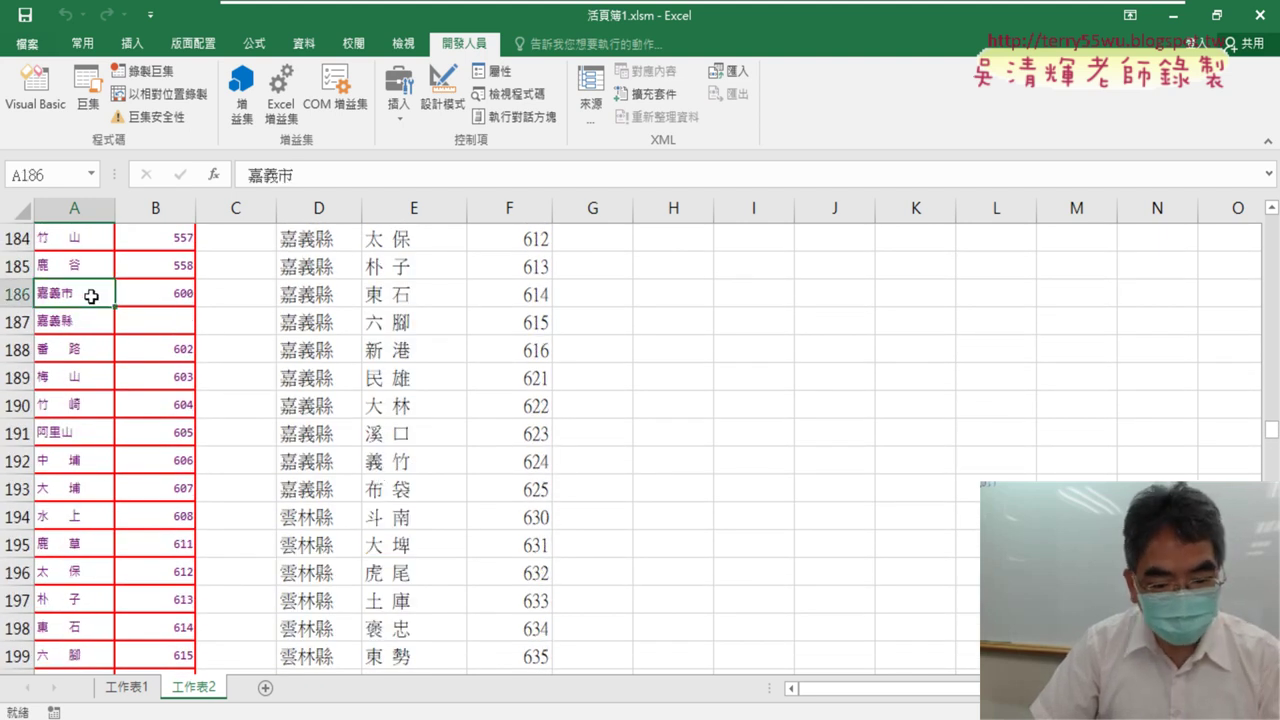
key(ctrl+c)
click(371, 404)
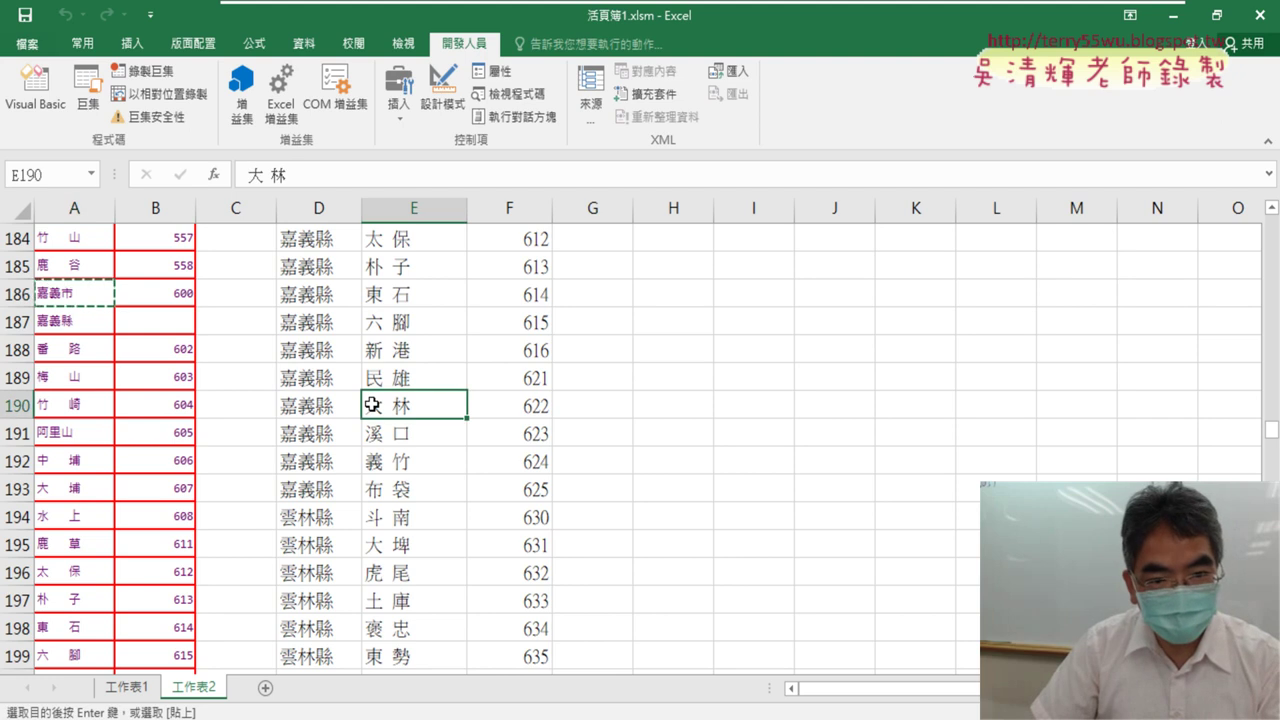
scroll(386, 401, up, 2)
scroll(386, 401, up, 2)
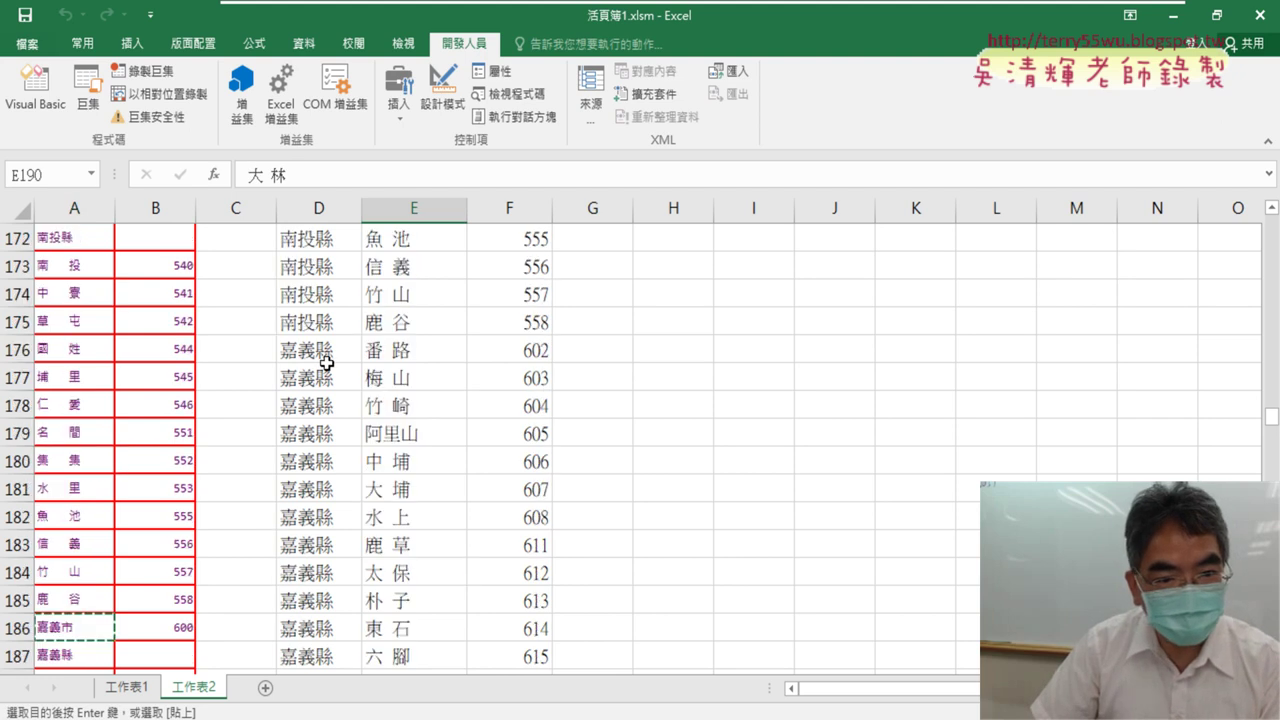
drag(495, 327, 316, 325)
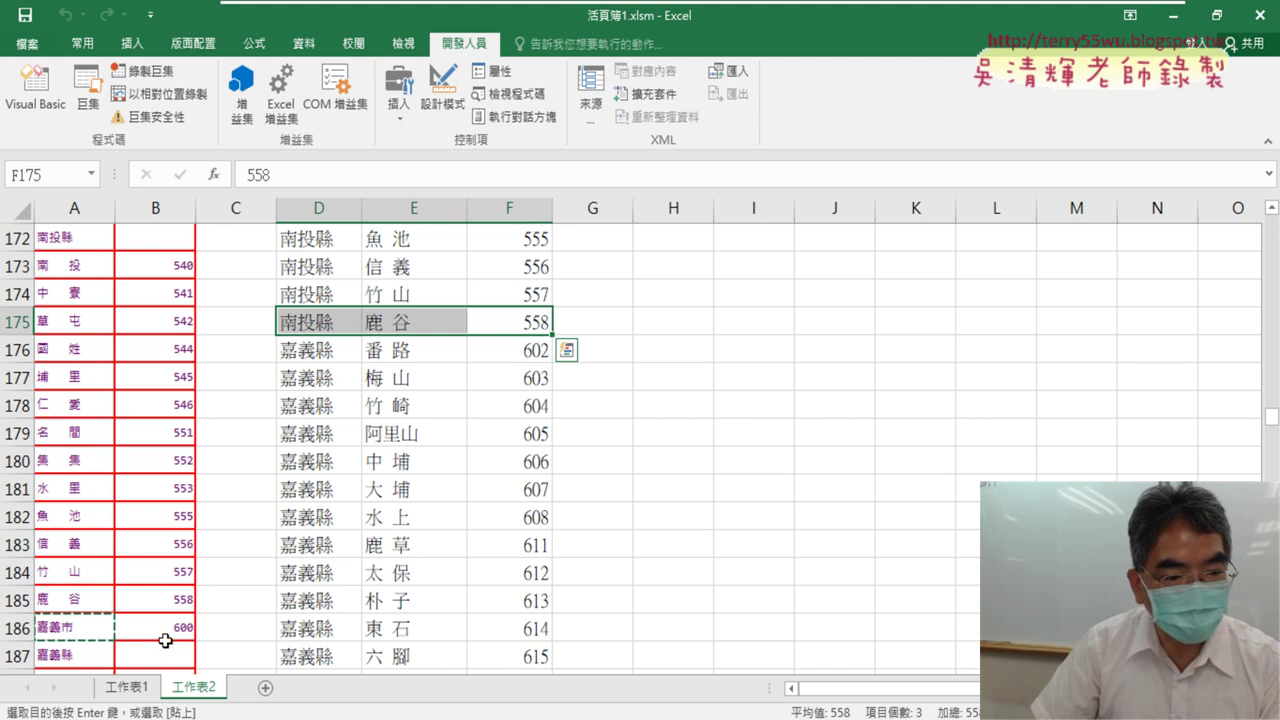
Step: Search the sheet for the pasted text 嘉義市, dismissing the not-found messages
key(ctrl+f)
key(ctrl+v)
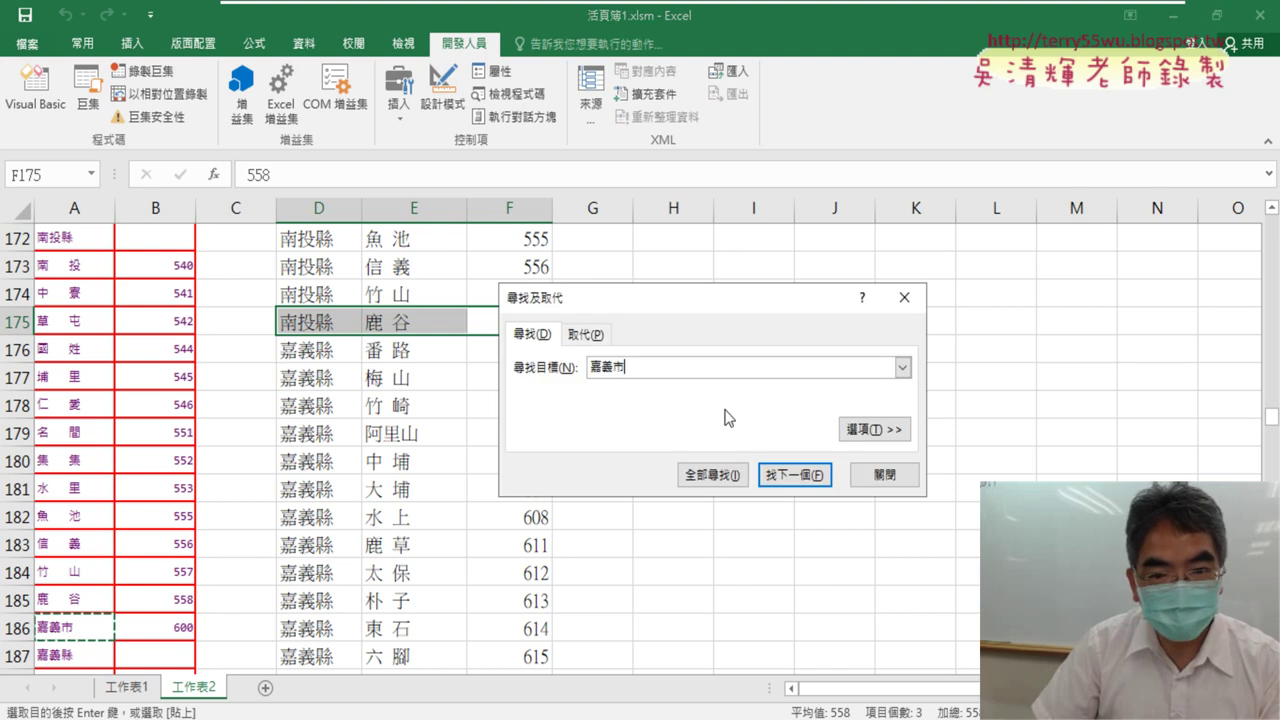
click(797, 473)
click(648, 424)
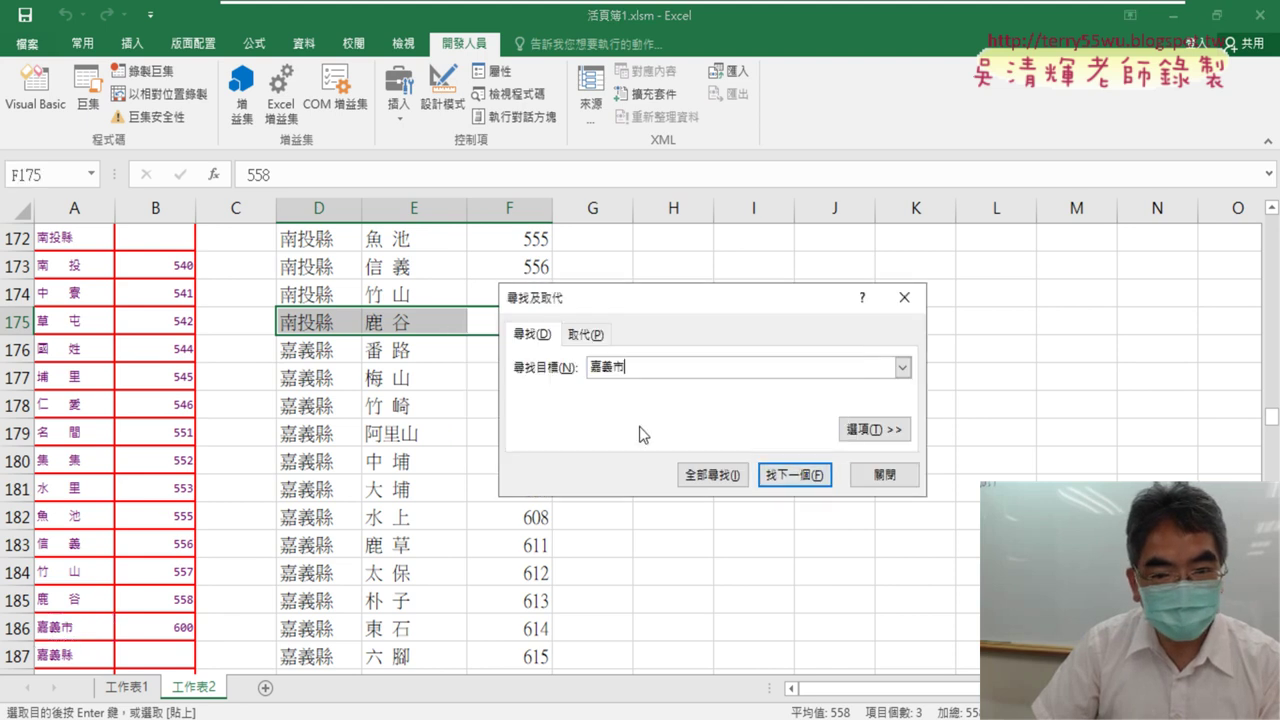
click(694, 468)
click(670, 430)
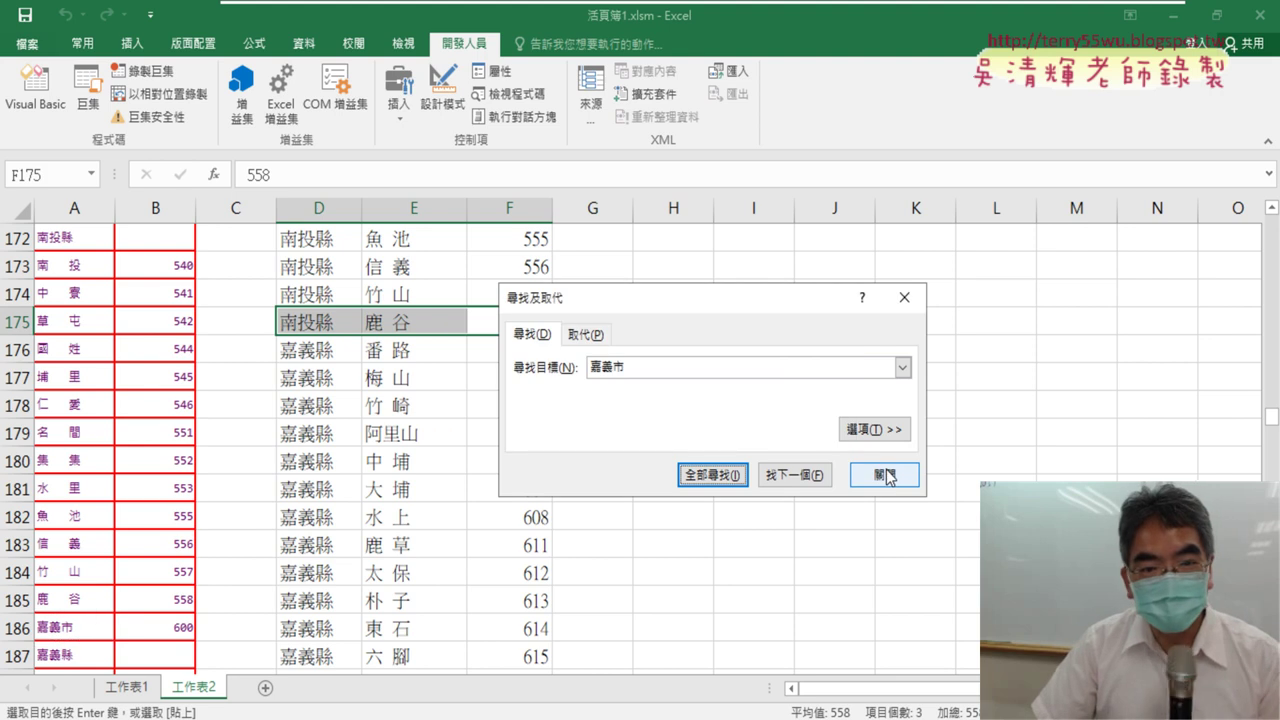
key(Escape)
Step: Starting from D175, search again for 嘉義市 to land on A186, then bring up the macro code
scroll(571, 429, down, 4)
scroll(571, 429, down, 2)
scroll(571, 429, down, 2)
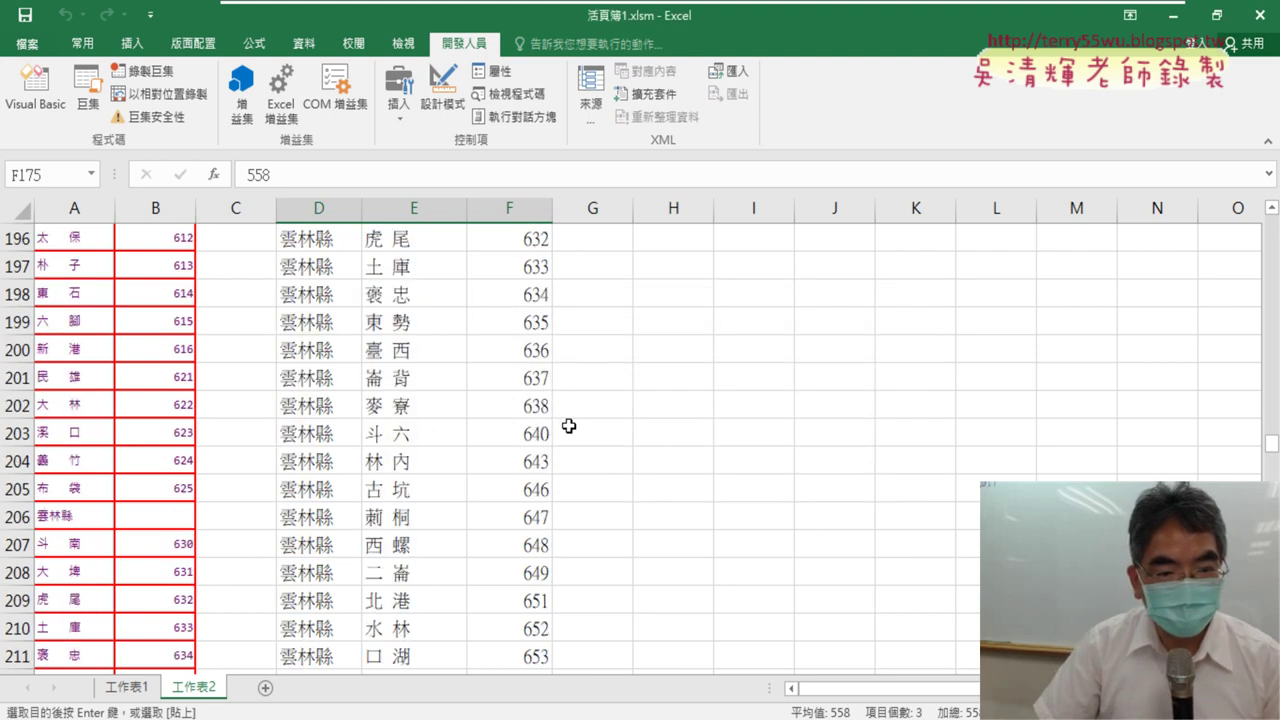
scroll(454, 407, up, 4)
scroll(454, 407, up, 5)
click(412, 406)
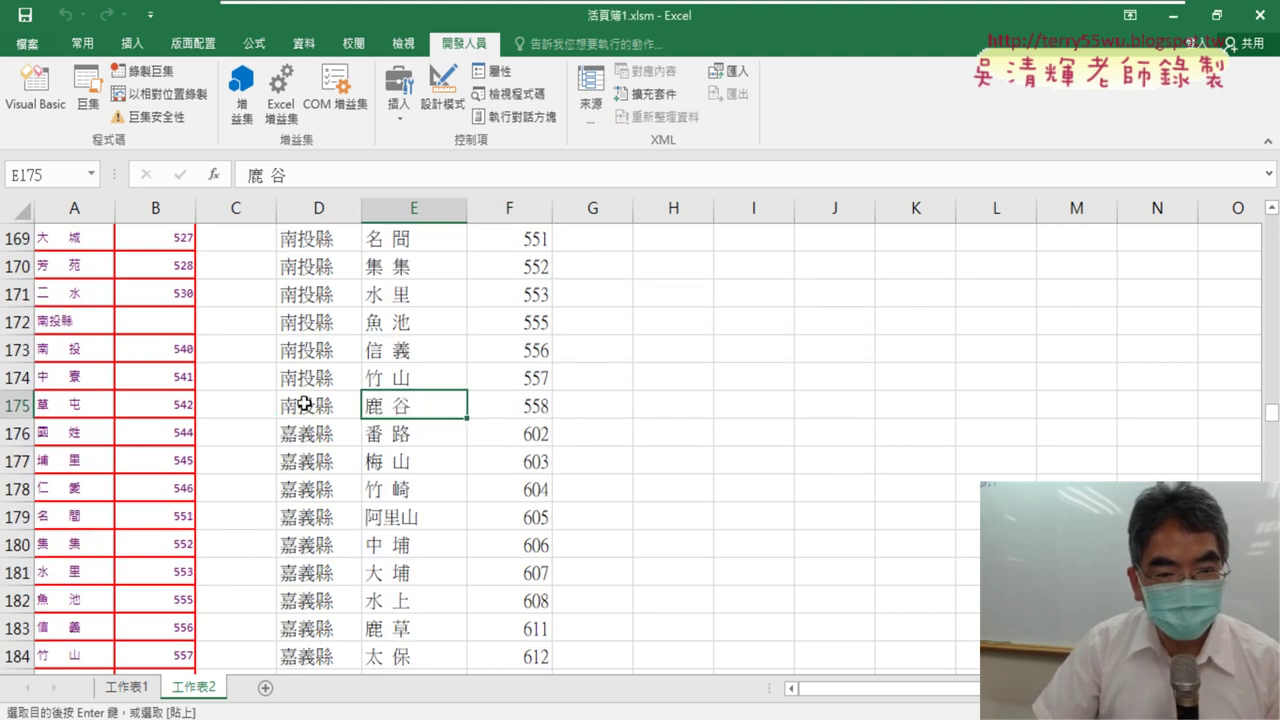
click(330, 405)
key(ctrl+f)
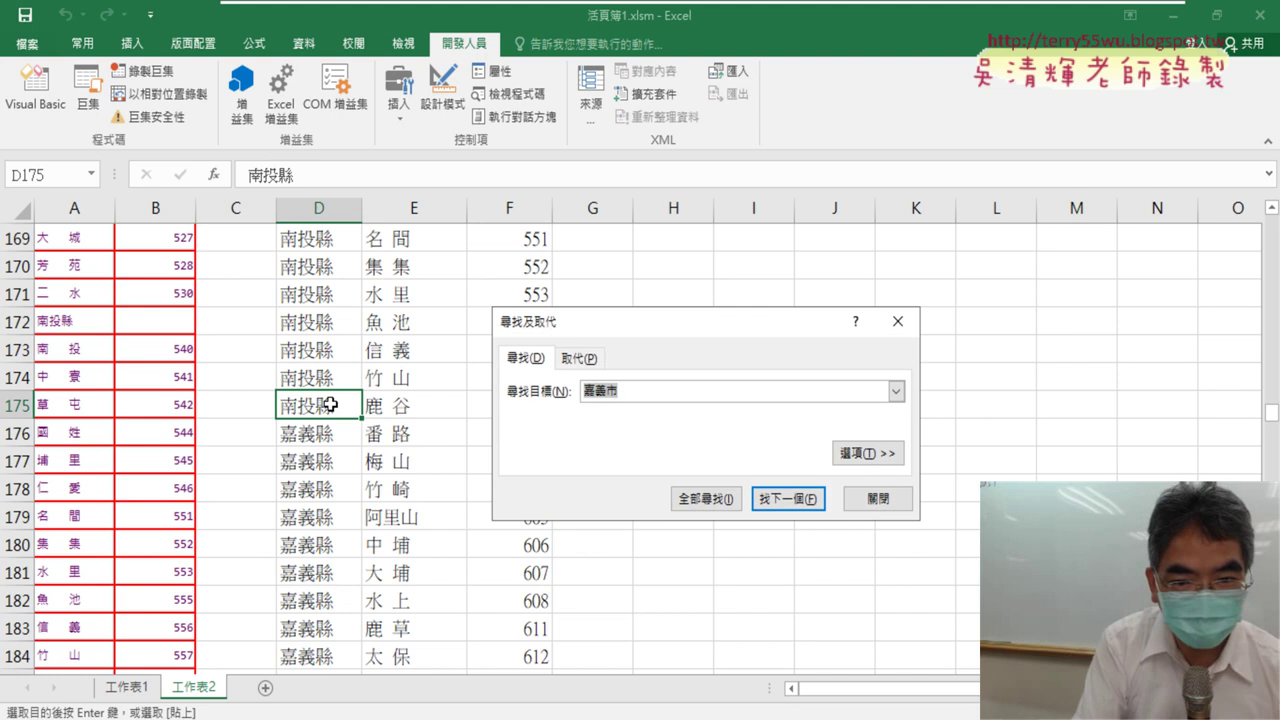
click(791, 502)
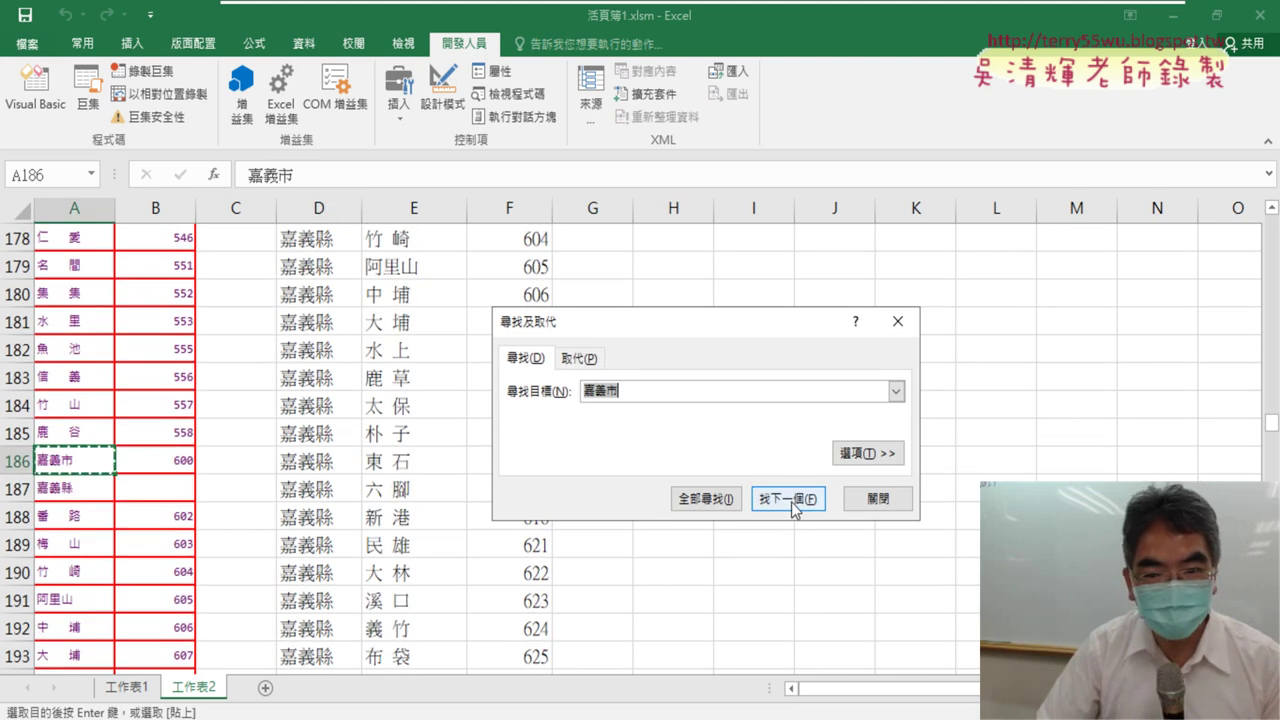
click(862, 497)
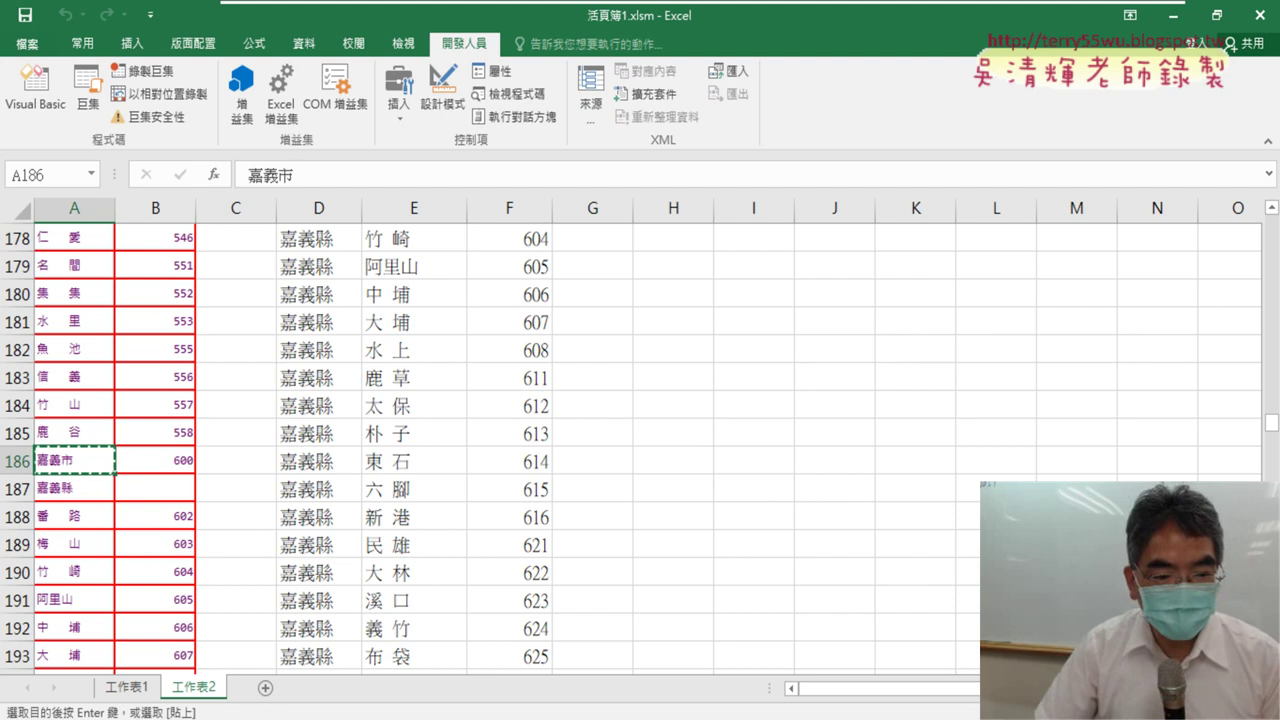
click(35, 85)
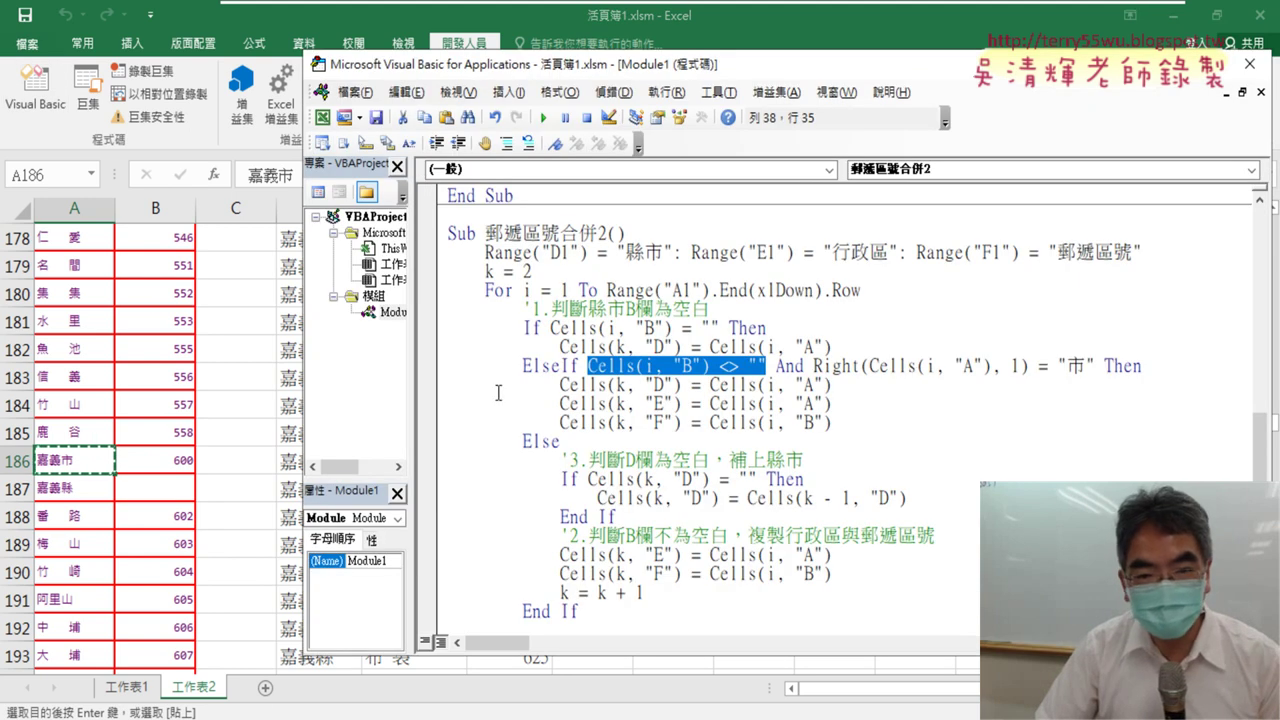
Step: Break on the A-to-D copy line and run the macro to the 嘉義市 row, checking D:F through row 175
click(430, 384)
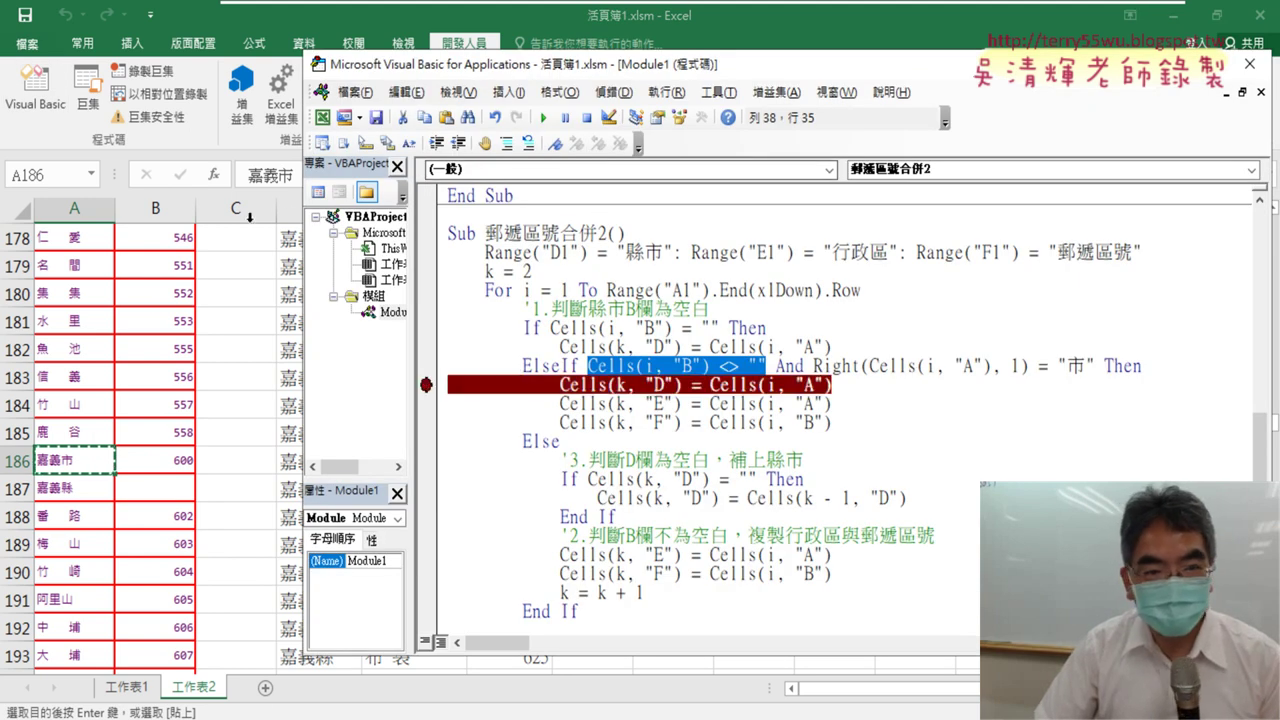
drag(290, 212, 507, 197)
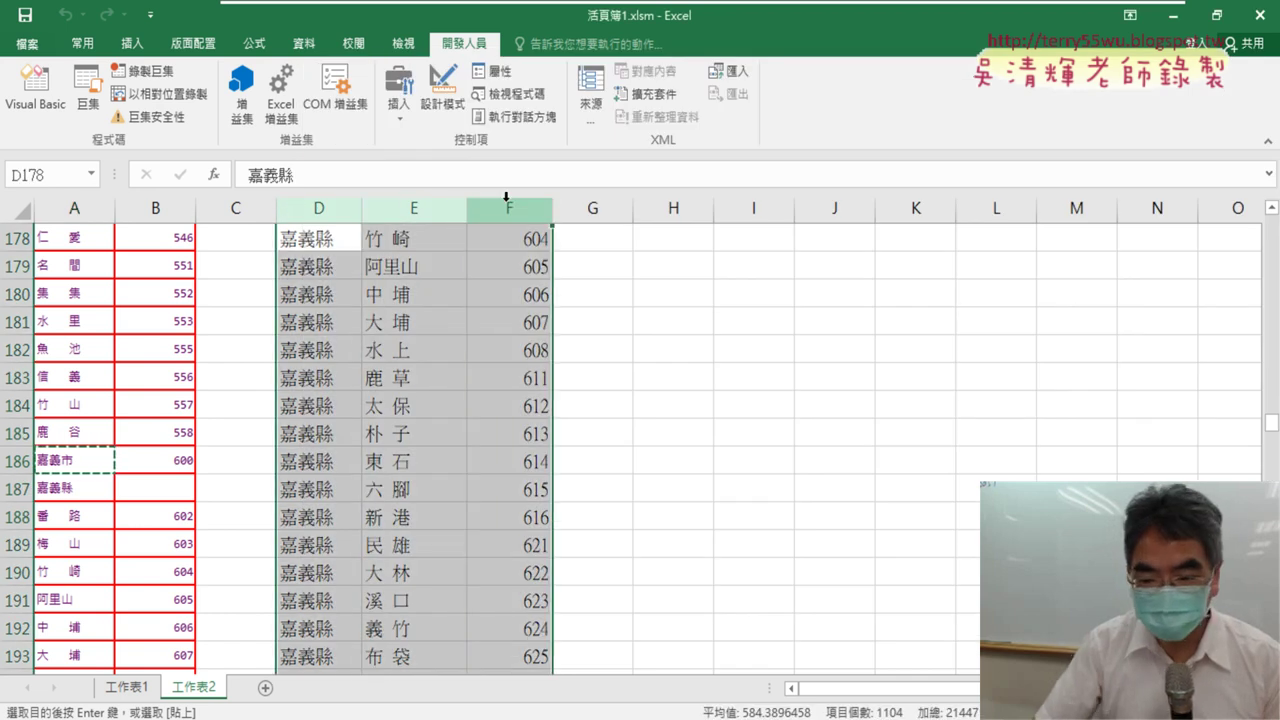
key(alt+F11)
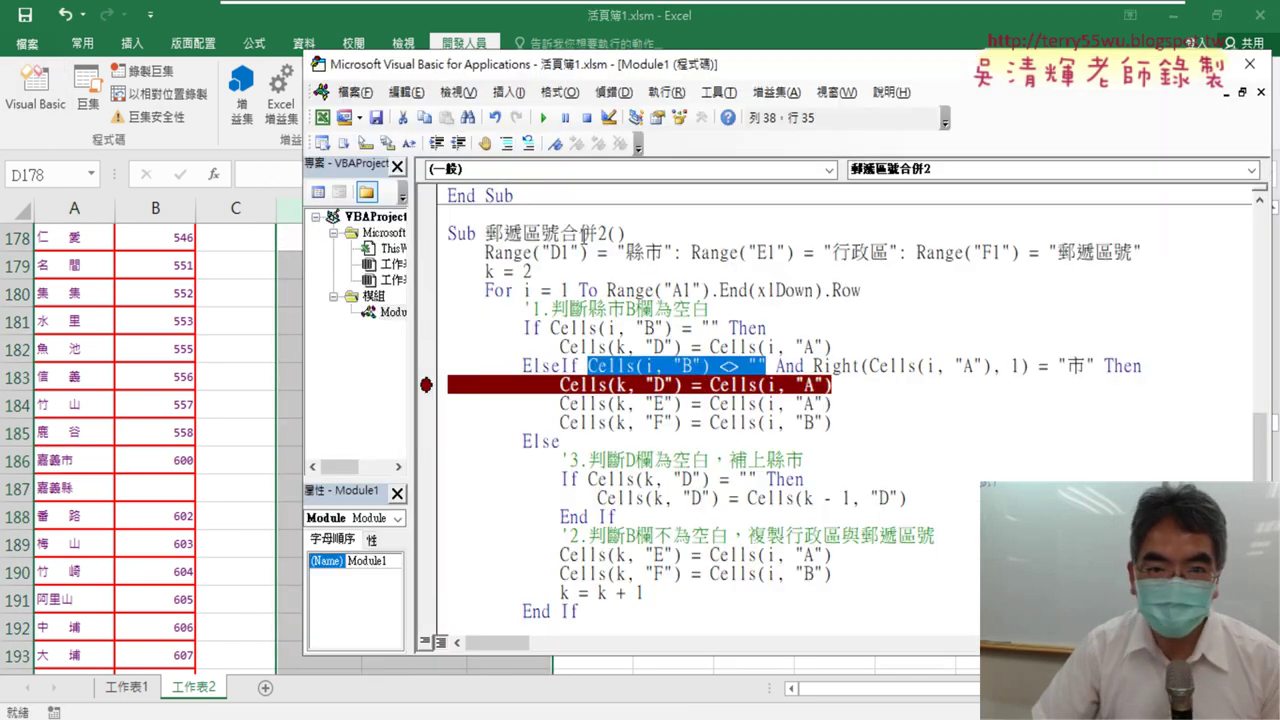
click(543, 117)
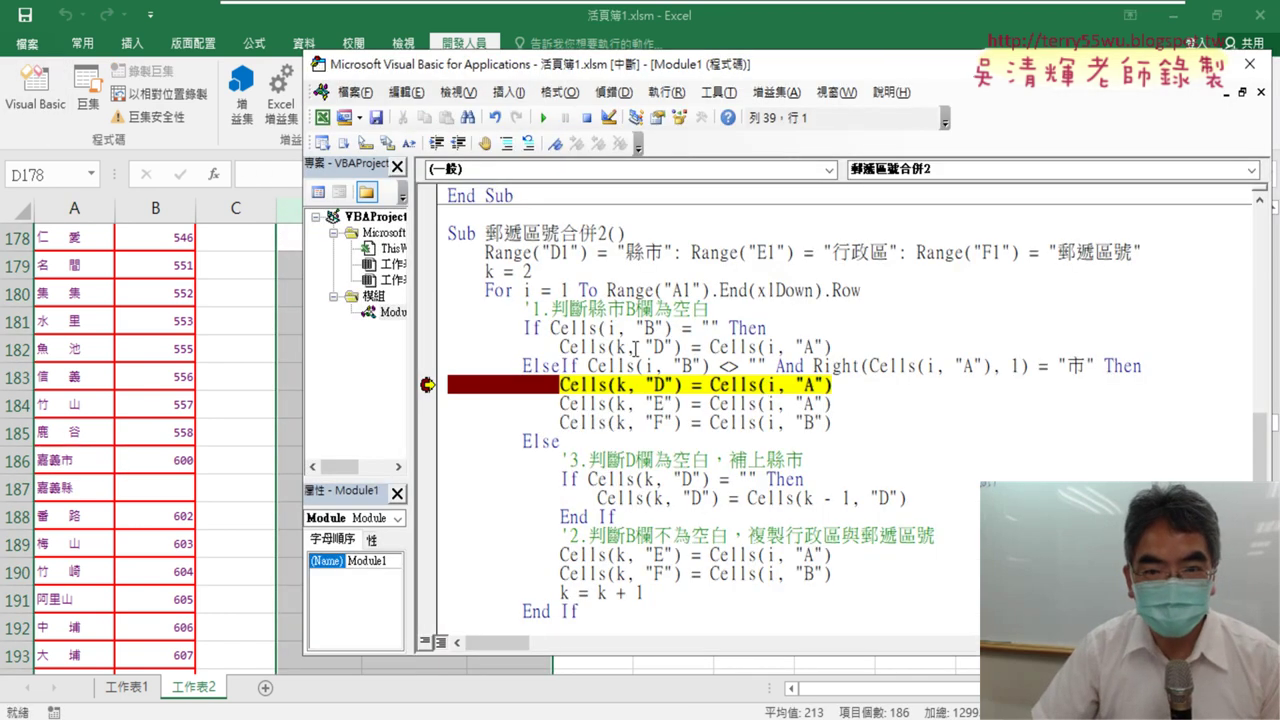
click(543, 117)
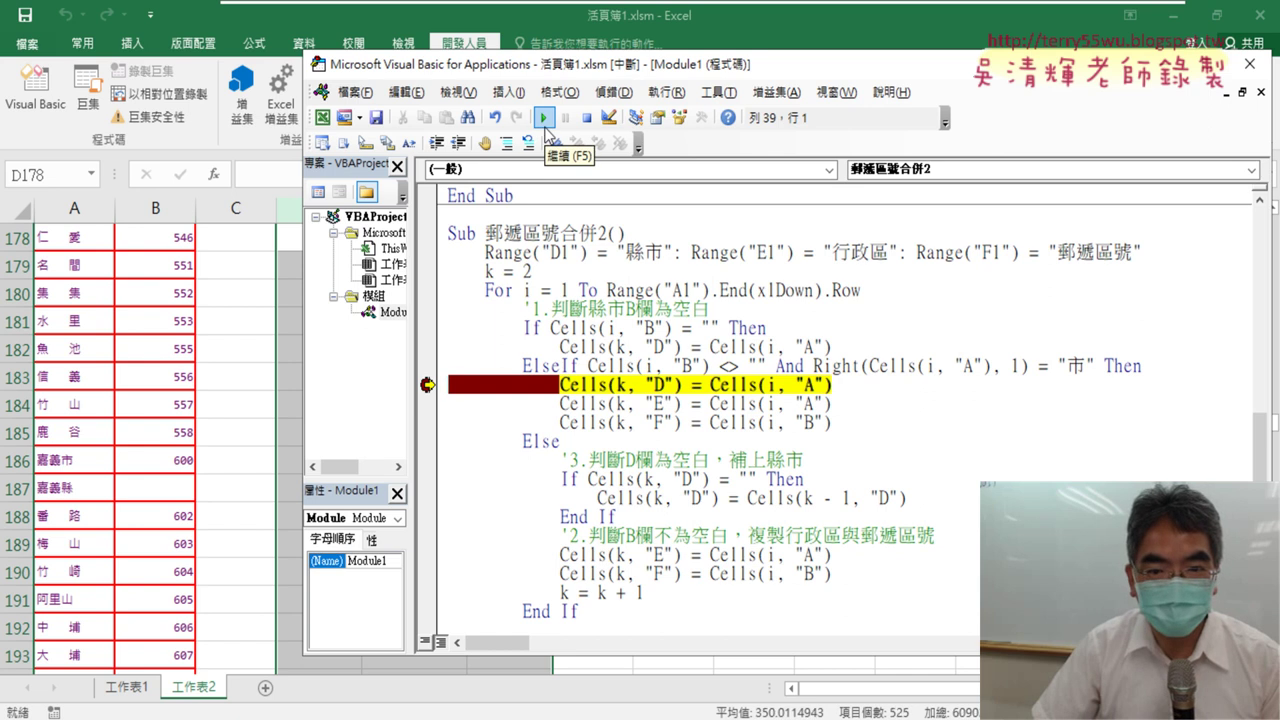
mouse_move(749, 385)
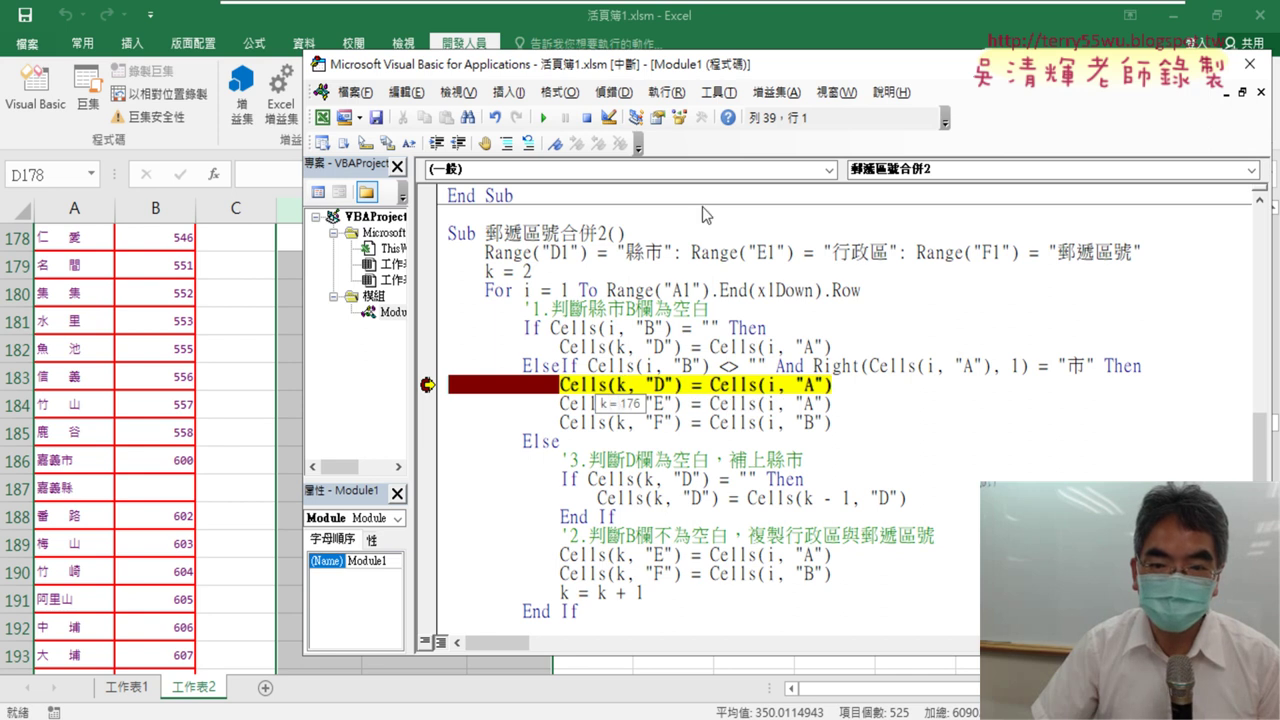
drag(745, 64, 1126, 70)
click(373, 353)
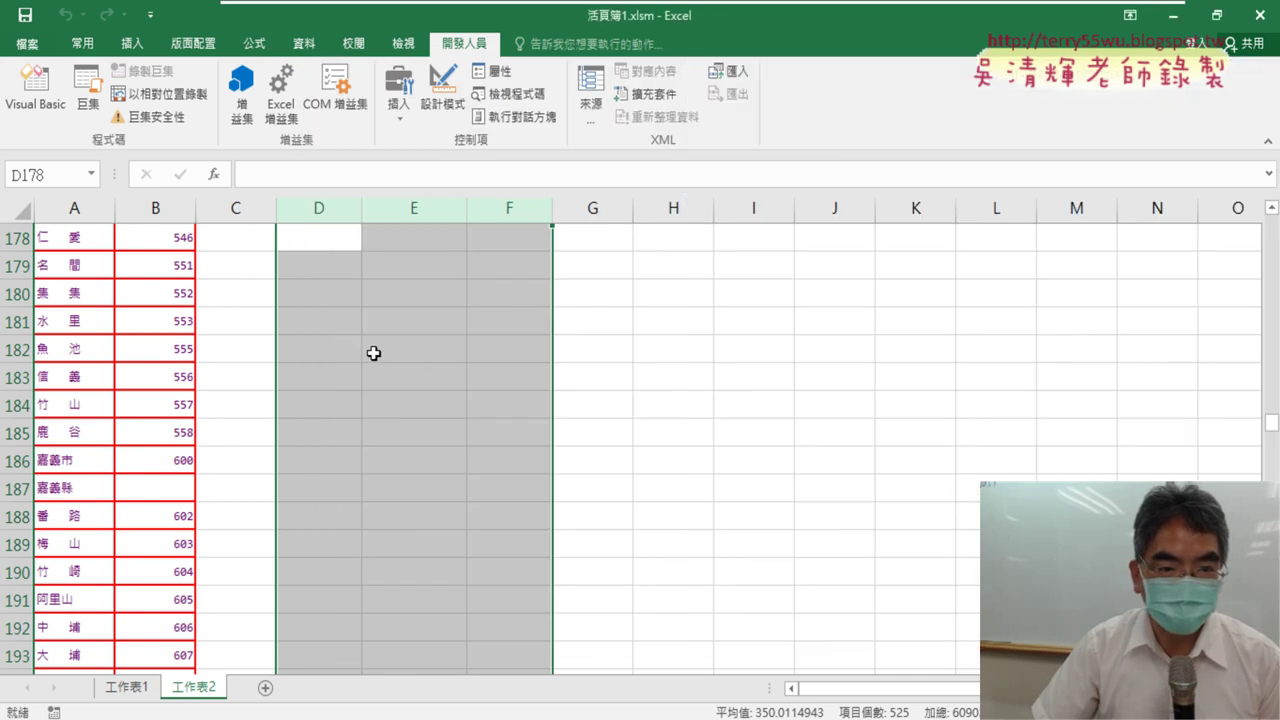
scroll(346, 363, down, 3)
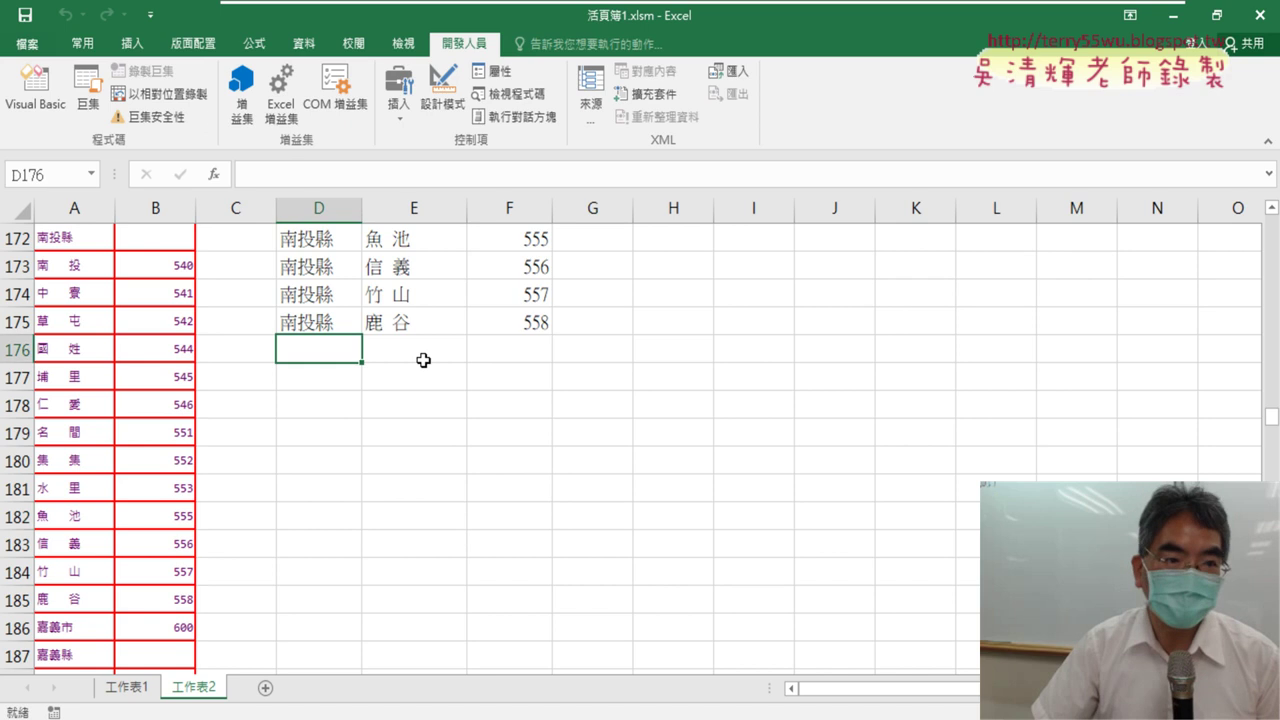
Step: Execute the three ElseIf lines writing 嘉義市, 嘉義市 and 600 into D176:F176
key(alt+F11)
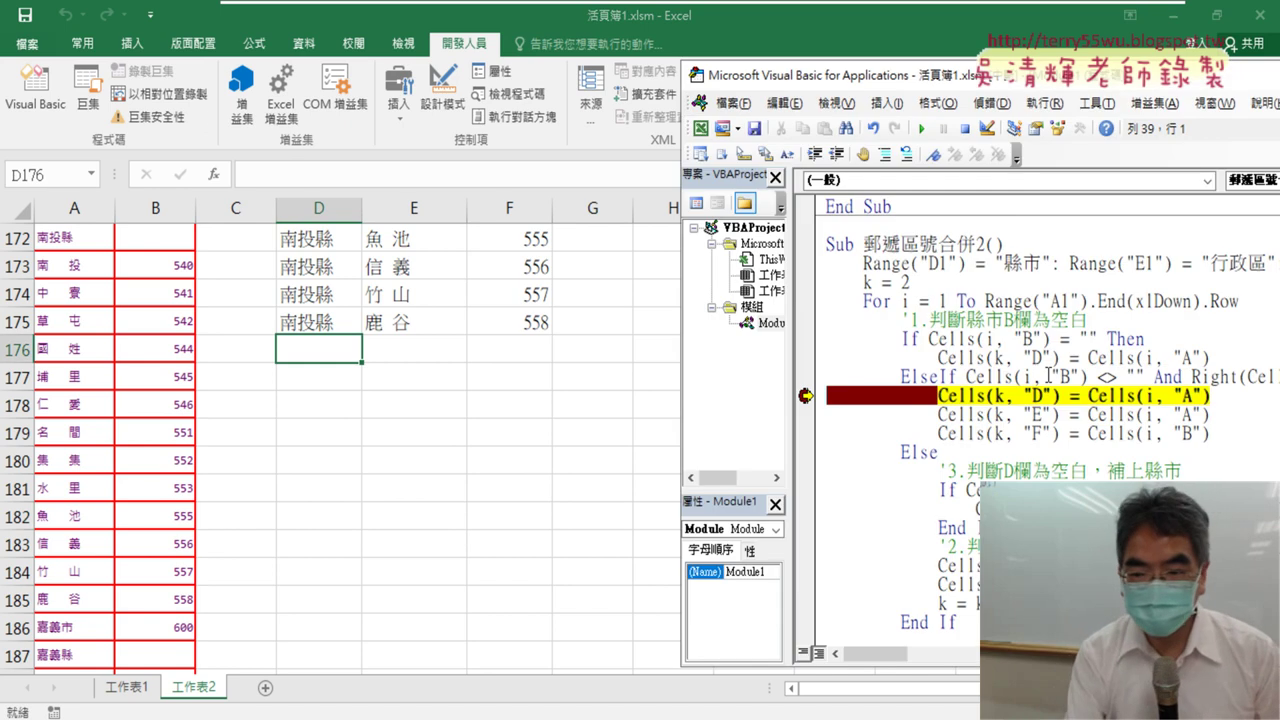
key(F8)
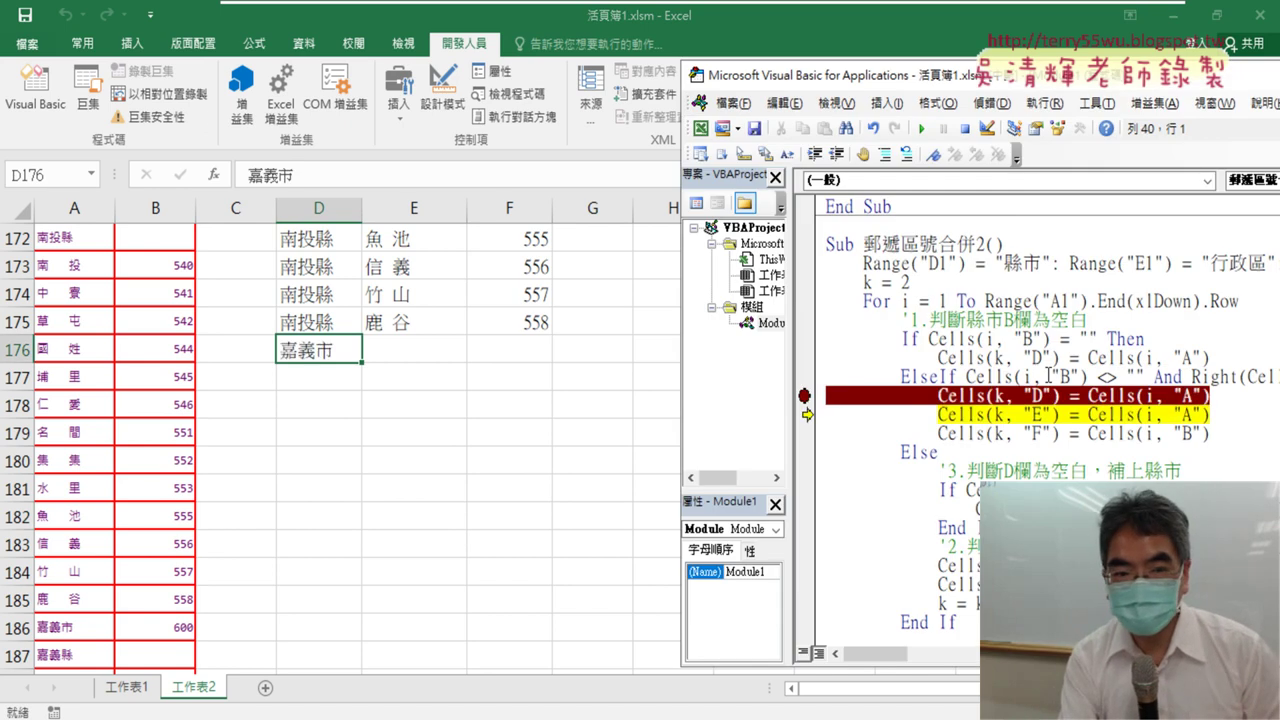
key(F8)
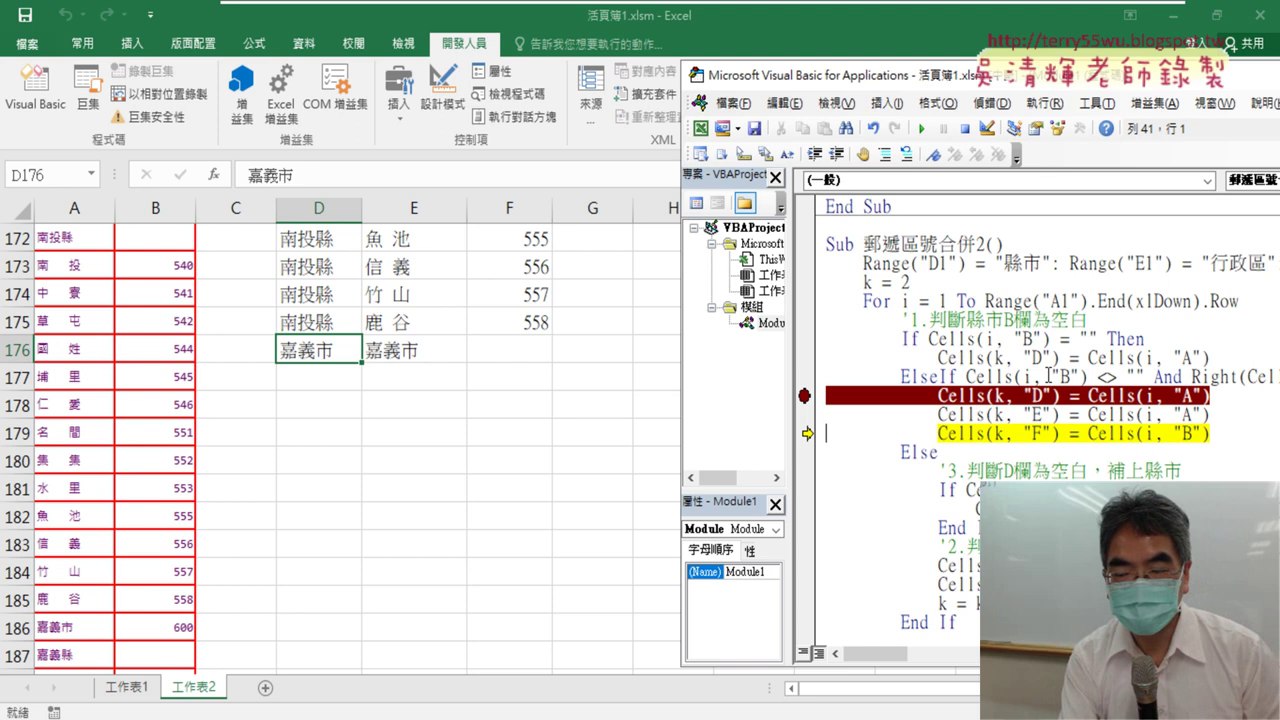
key(F8)
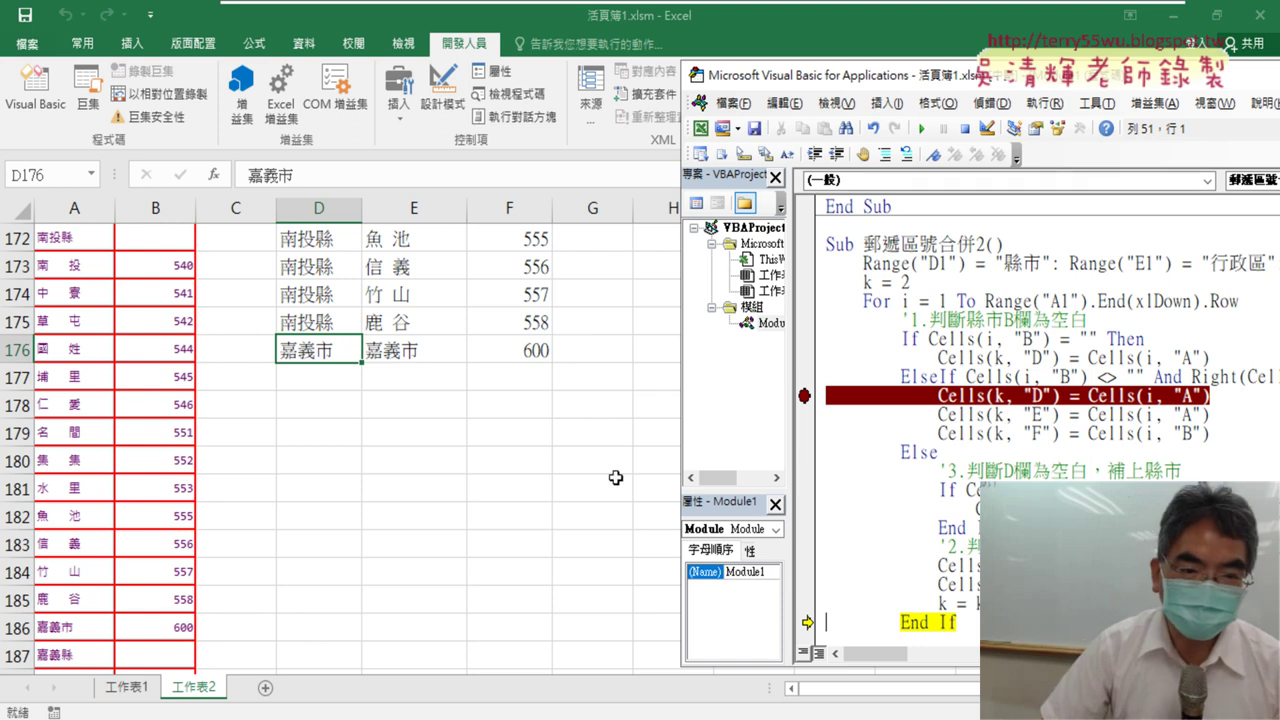
Step: Compare D176 with row 62's filled cells, then insert a blank line after the Cells(k, "F") line
click(348, 372)
click(341, 353)
scroll(341, 353, up, 5)
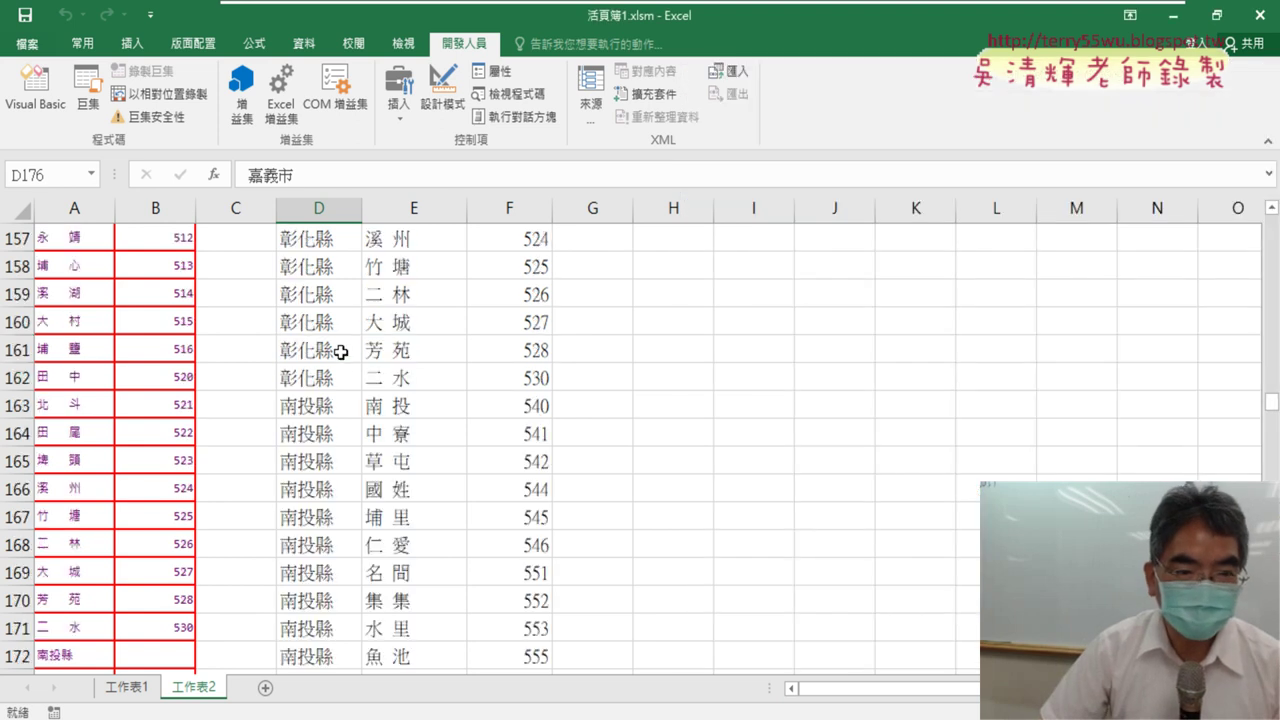
scroll(341, 353, up, 7)
scroll(341, 353, up, 3)
scroll(341, 353, up, 6)
scroll(341, 353, up, 4)
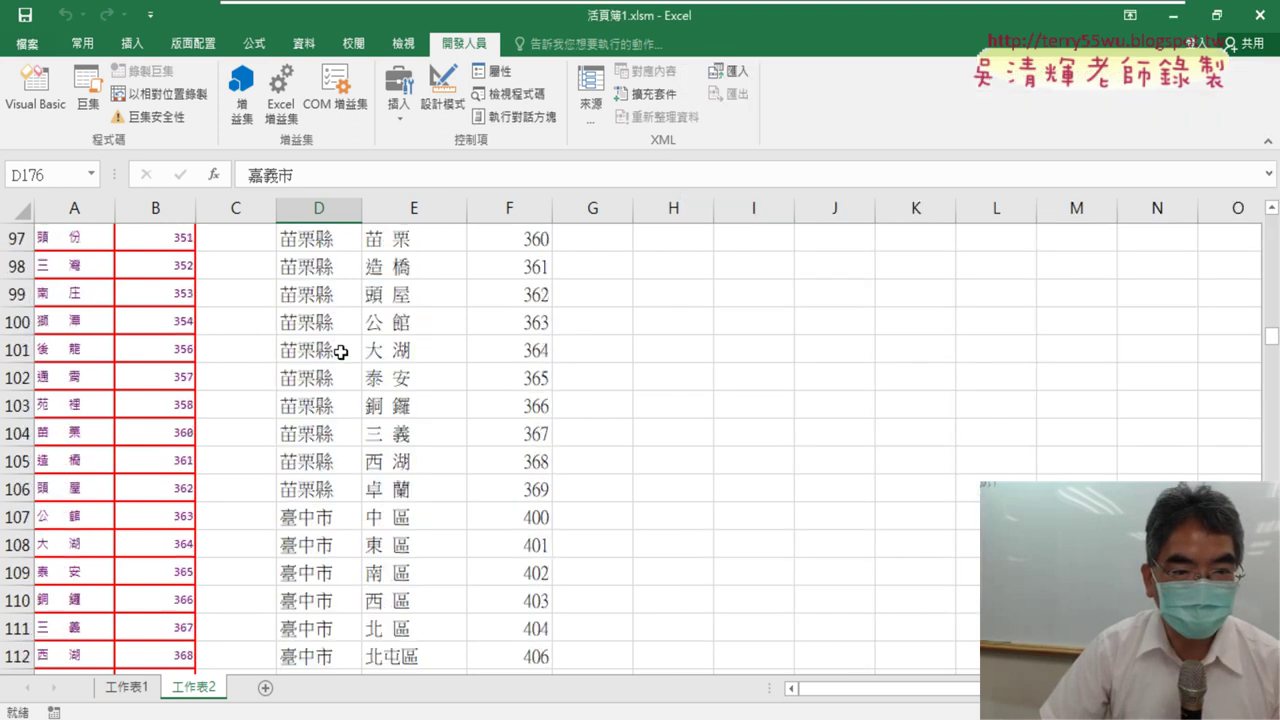
scroll(341, 353, up, 4)
scroll(341, 353, up, 4)
scroll(341, 353, up, 3)
scroll(341, 353, up, 2)
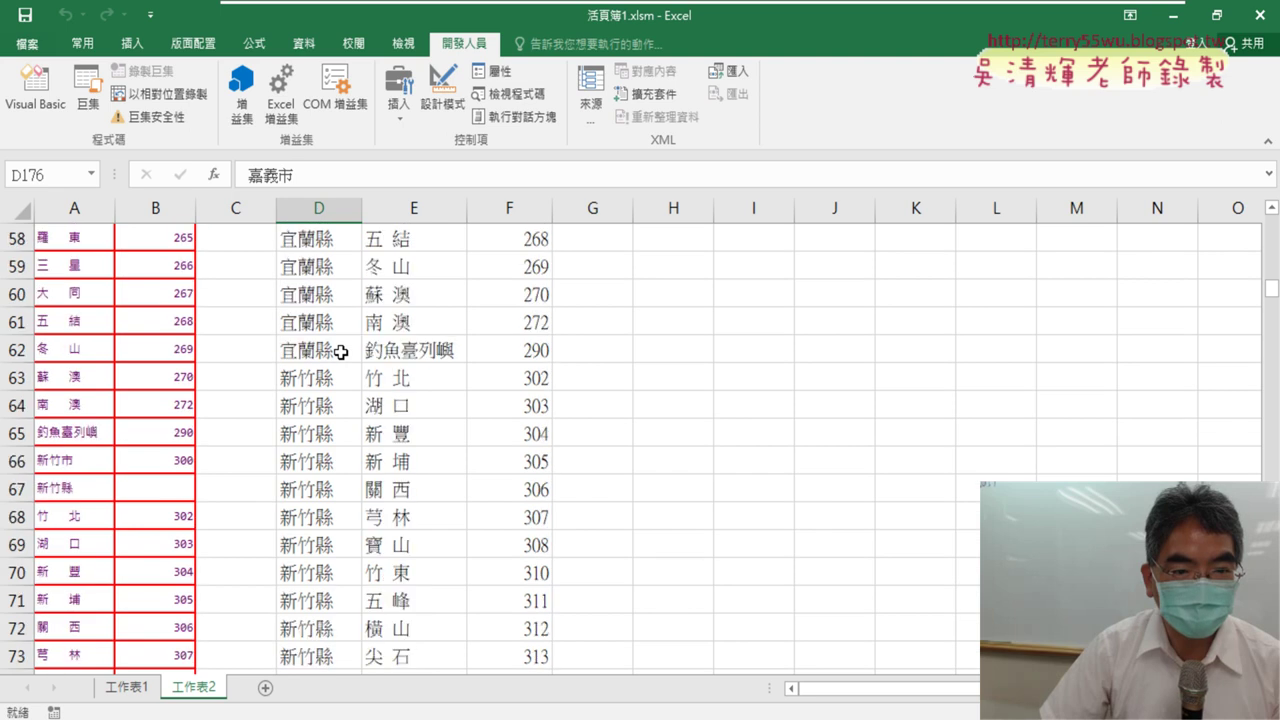
drag(341, 353, 530, 352)
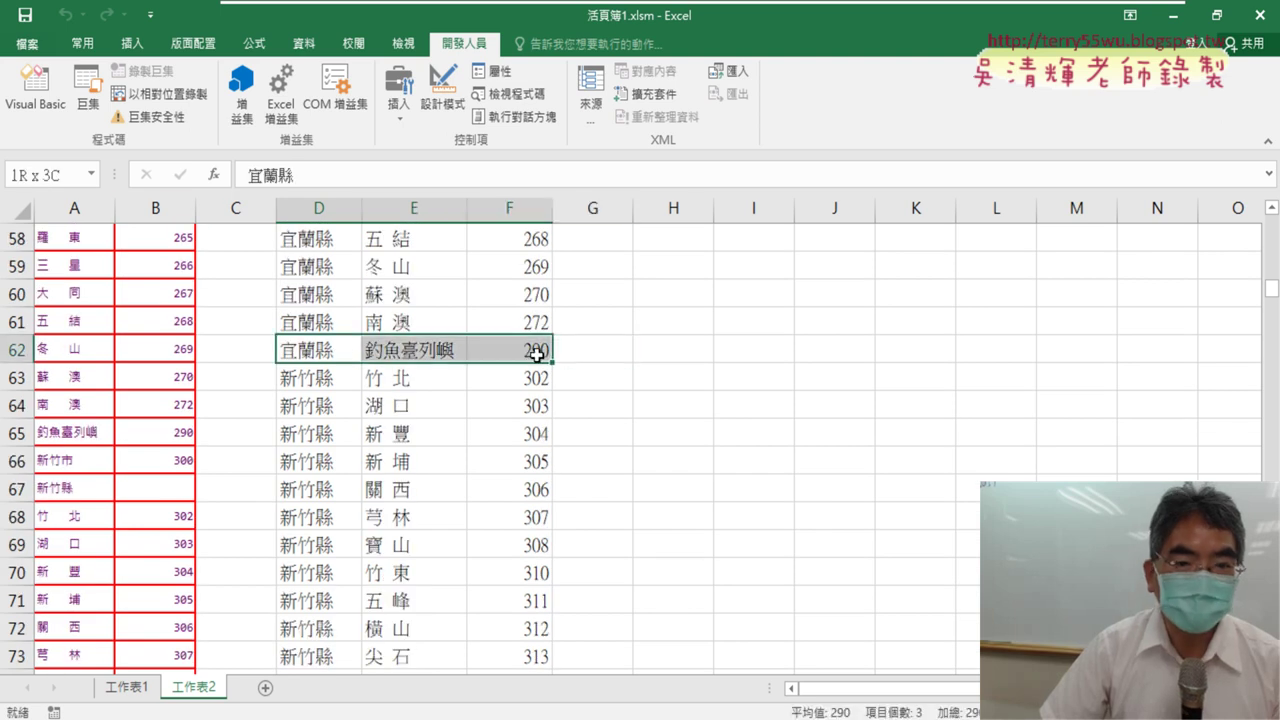
click(36, 88)
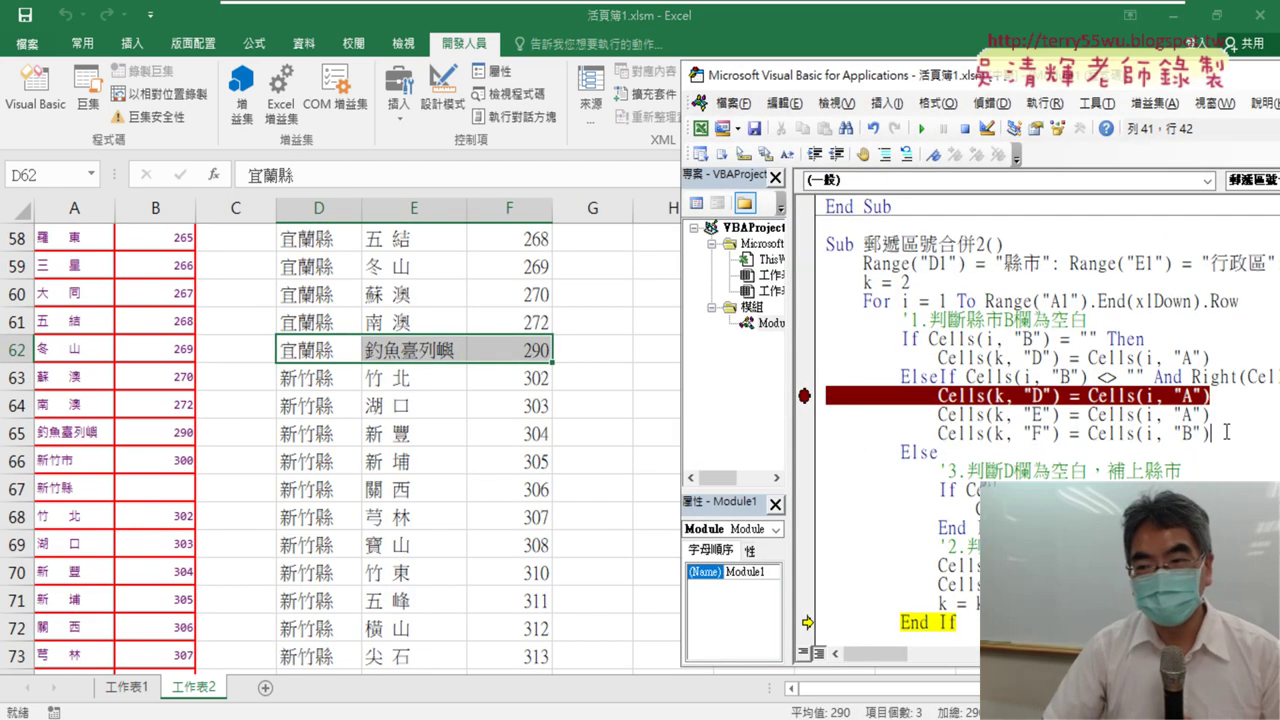
key(Return)
Step: Copy 'k = k + 1' from the Else branch into the 市 ElseIf block after the column F line
scroll(1226, 432, down, 2)
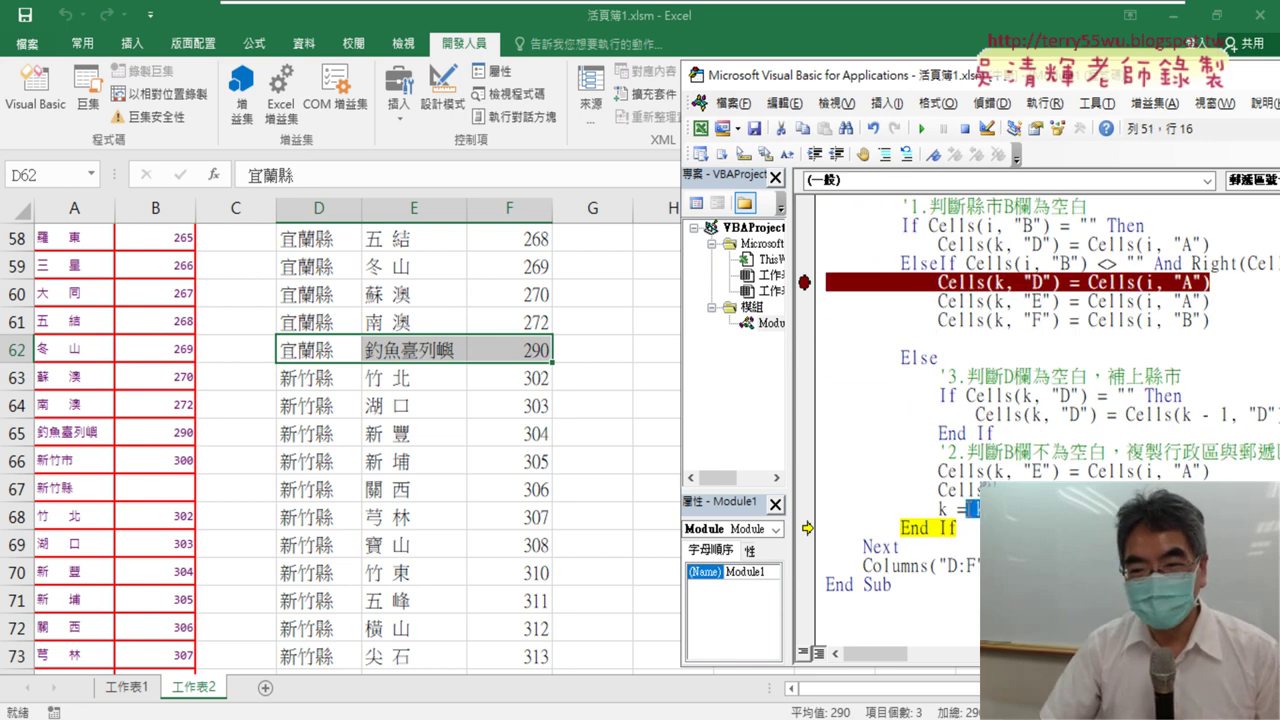
drag(970, 510, 940, 510)
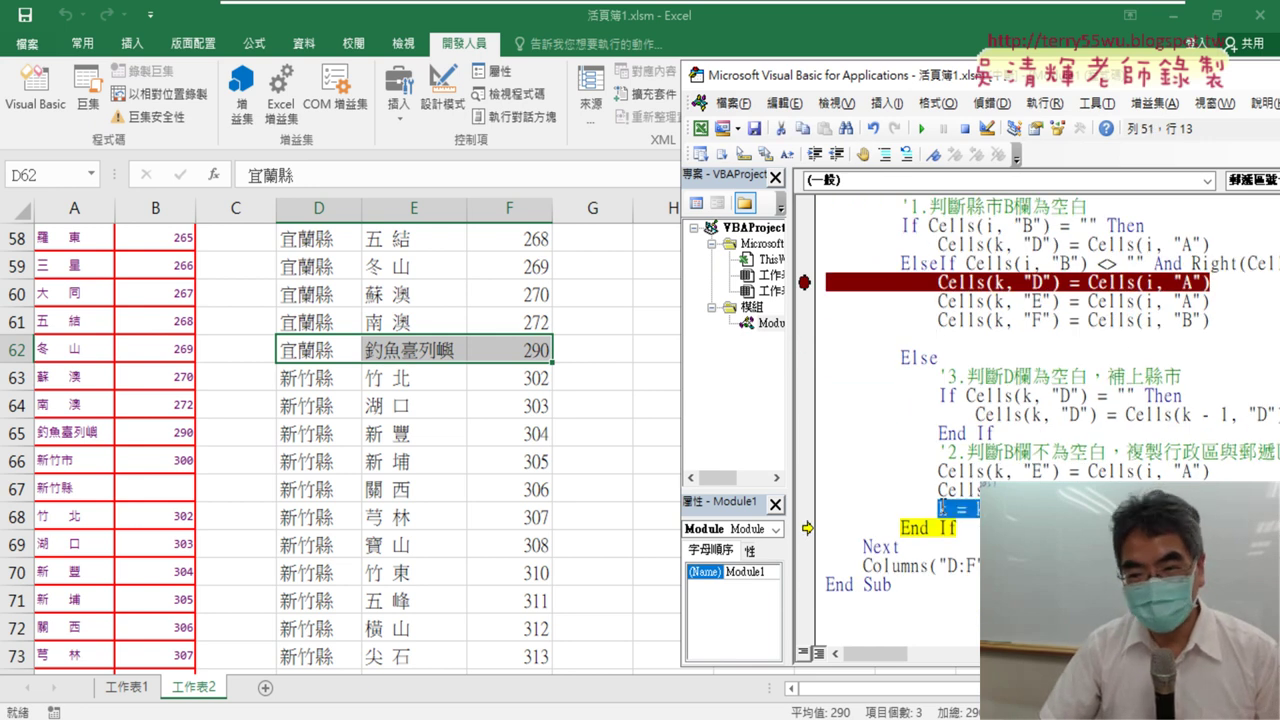
key(ctrl+c)
click(955, 340)
key(ctrl+v)
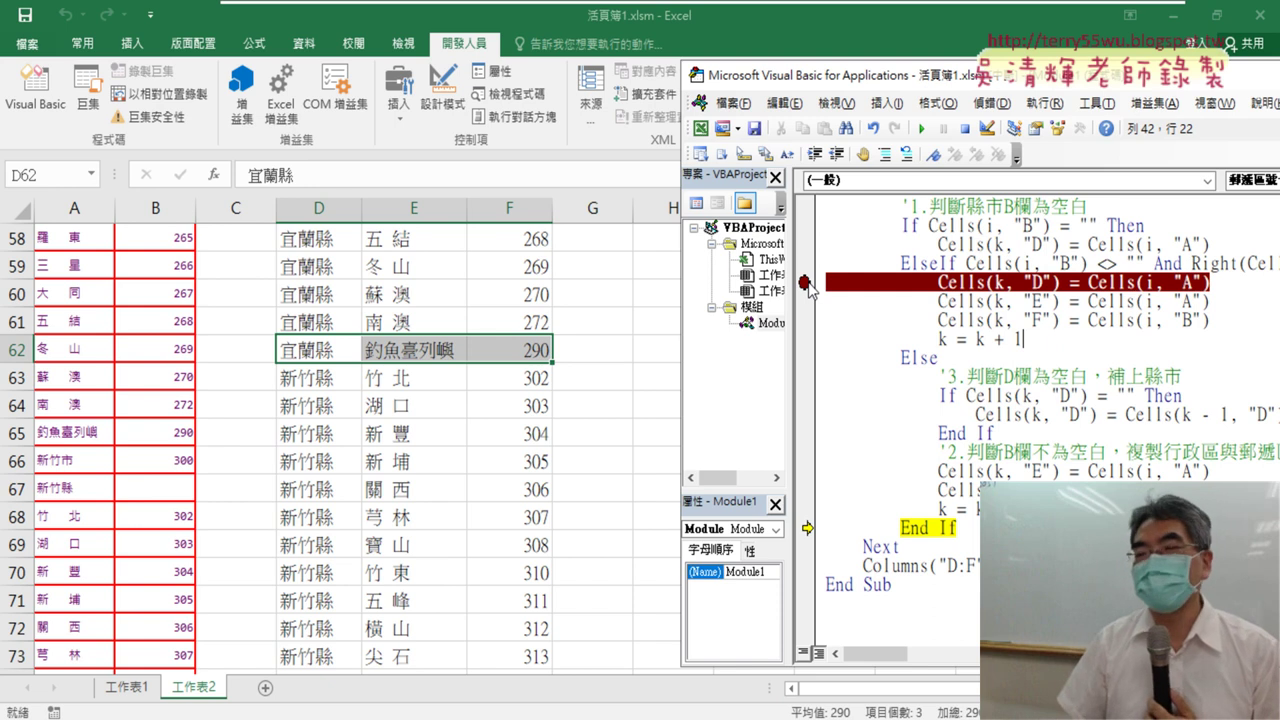
Step: Toggle the breakpoint on the column D assignment line and select the corrected ElseIf block
click(808, 283)
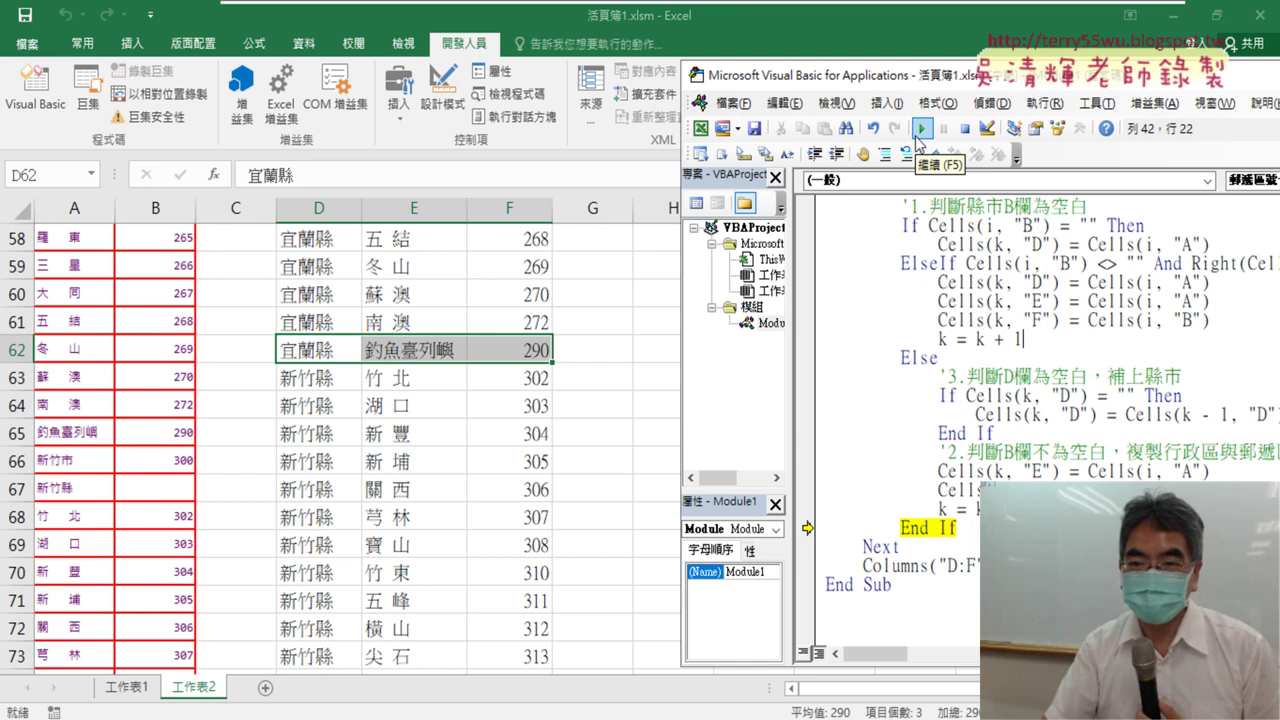
click(806, 284)
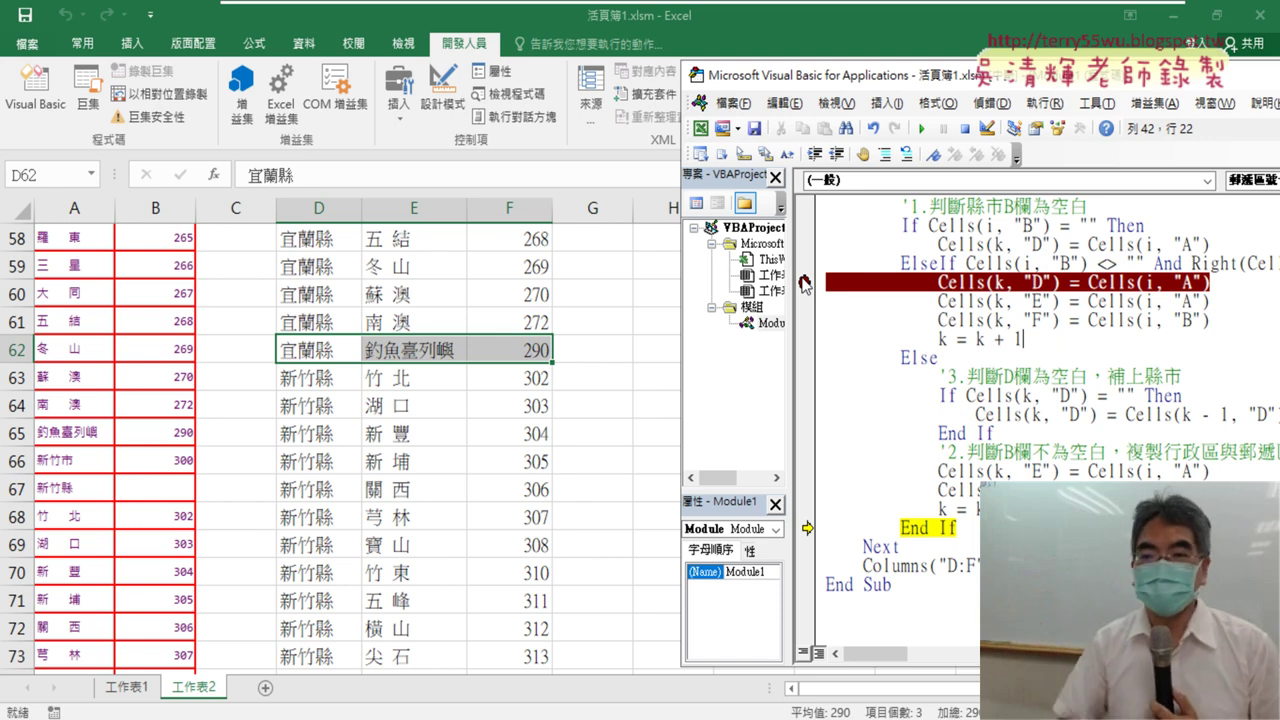
drag(1017, 339, 830, 263)
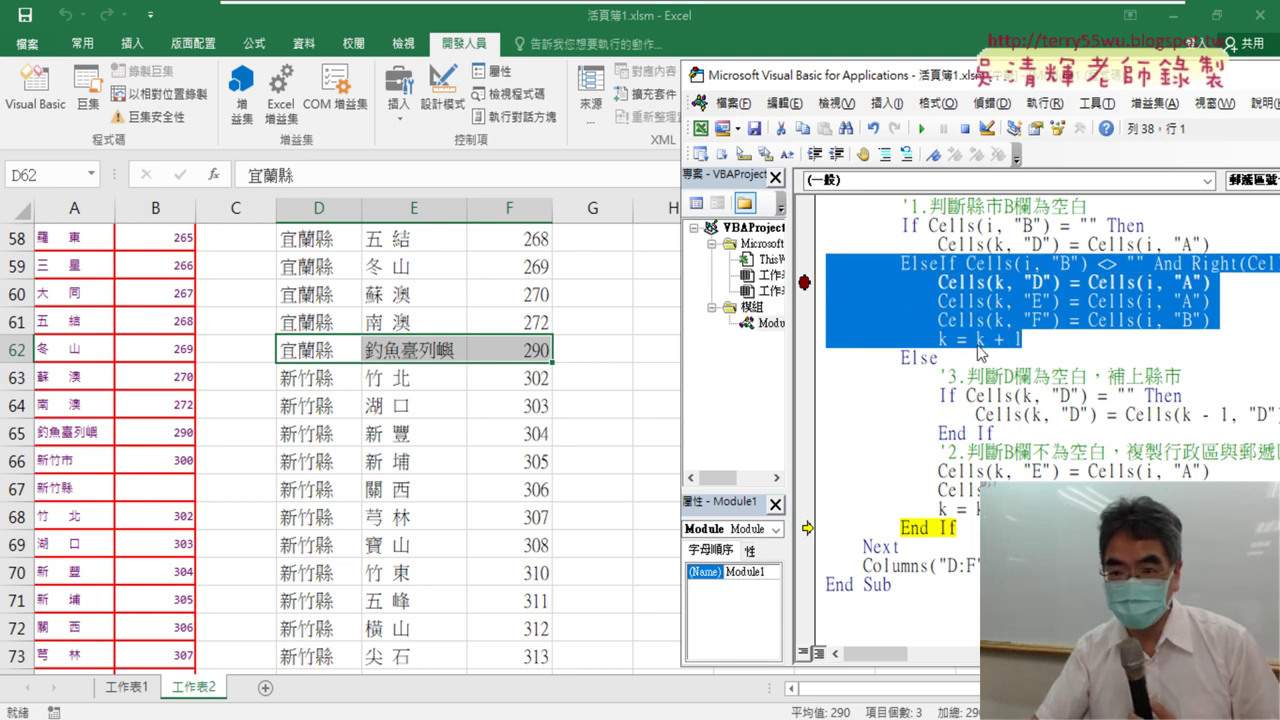
Step: Add a blank line under the 市 branch's Cells(k, "F") line in the Google Docs notes, then return to Excel
key(alt+Tab)
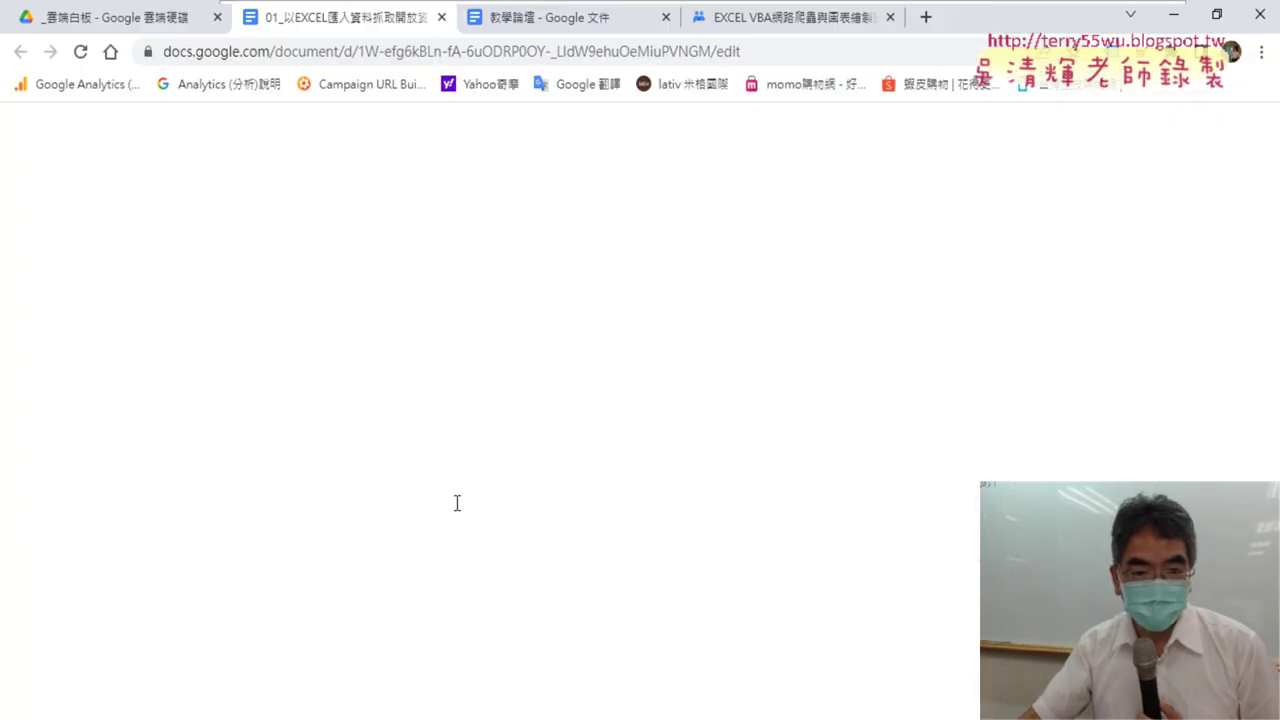
scroll(498, 480, down, 3)
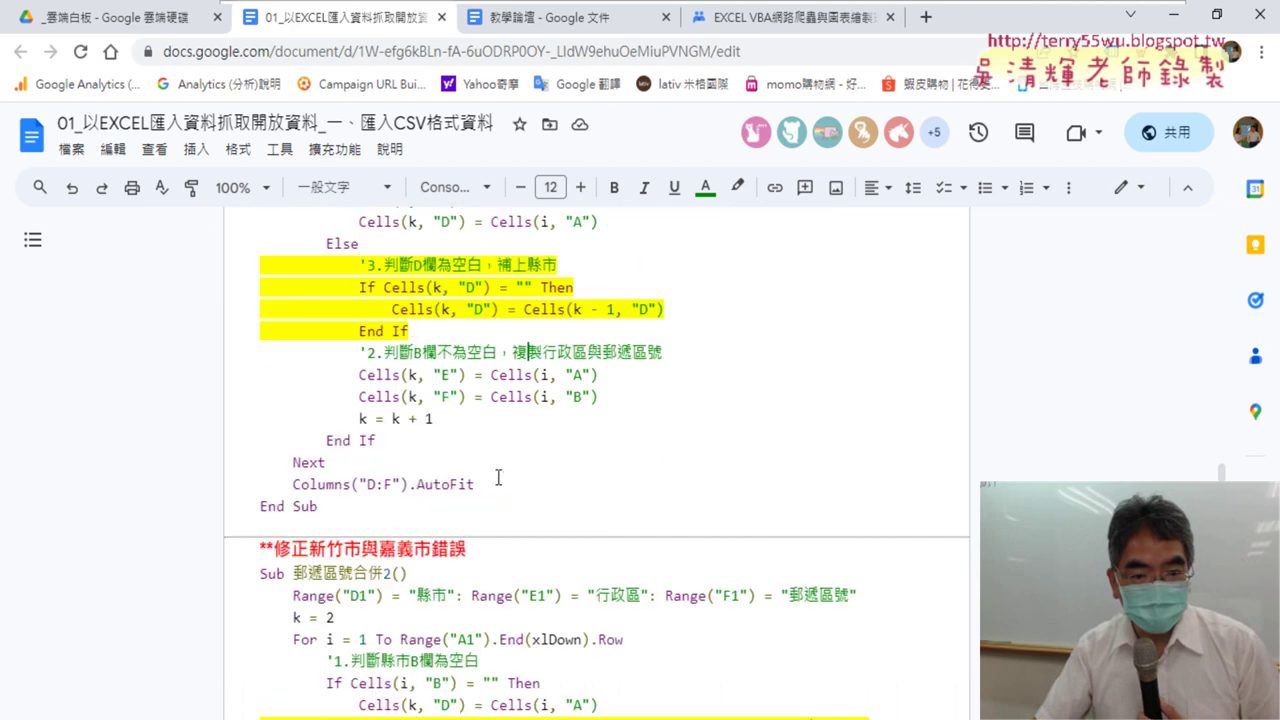
scroll(505, 470, down, 2)
click(618, 447)
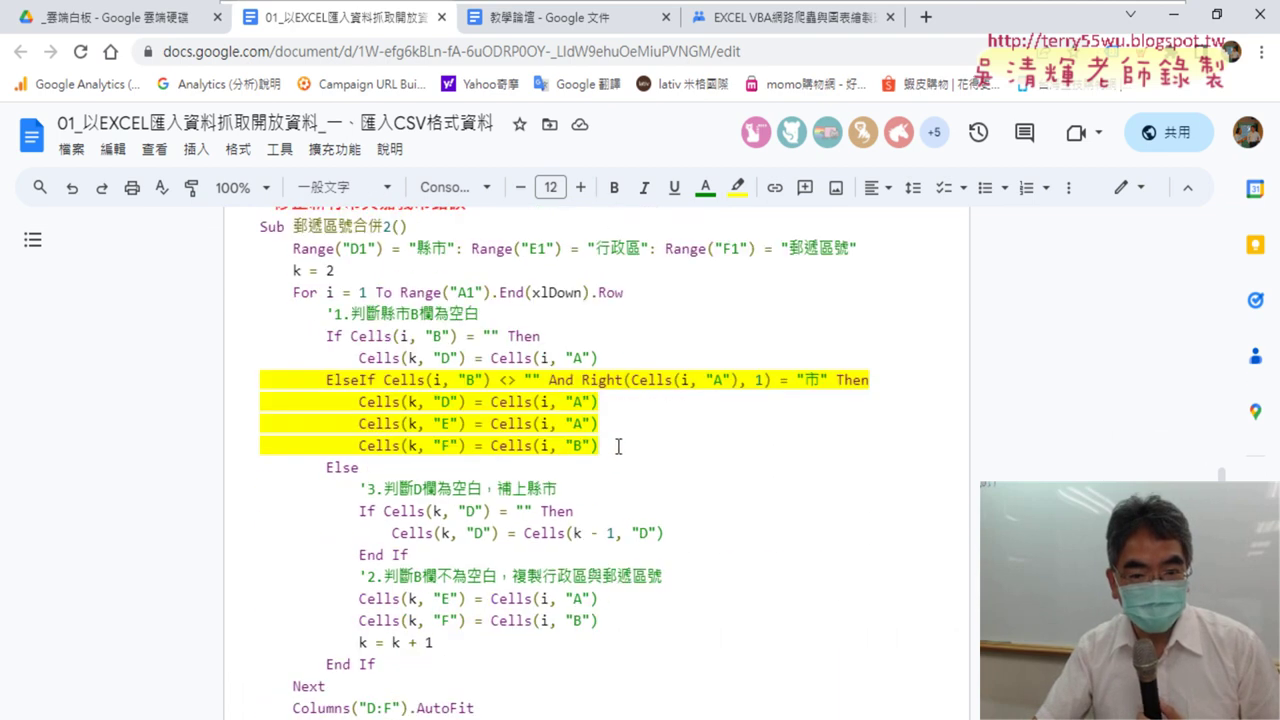
key(Return)
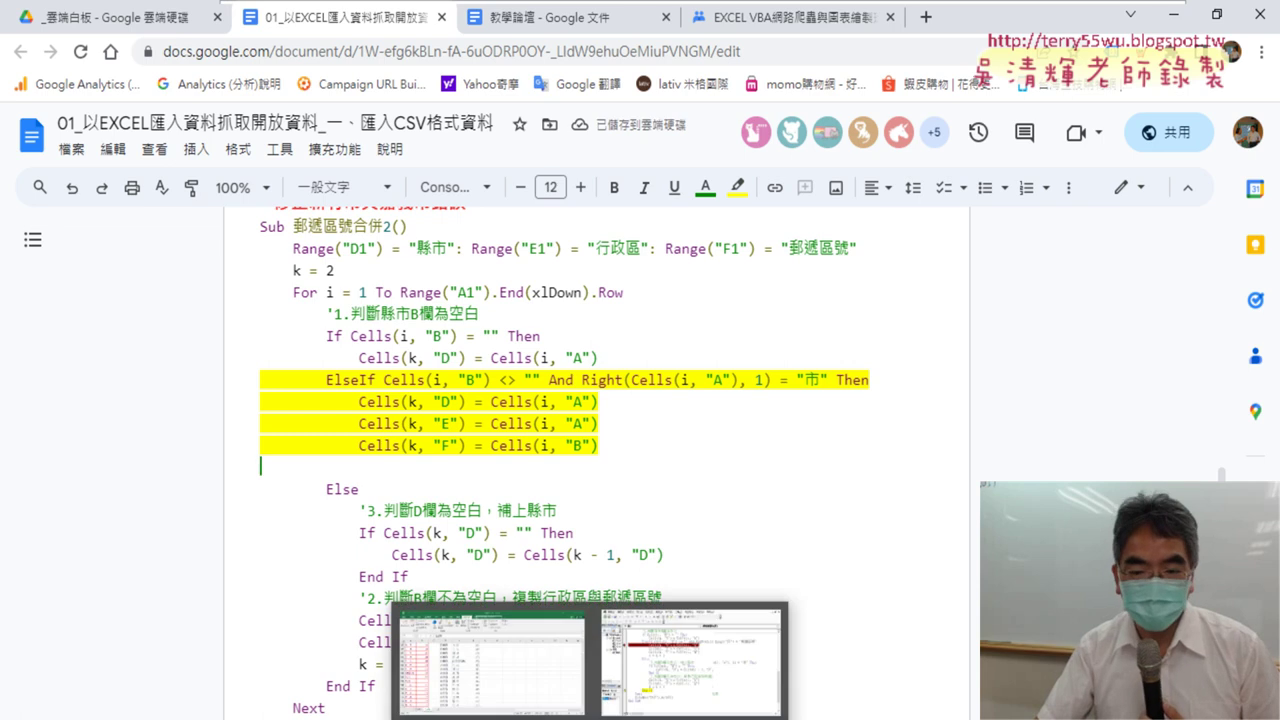
click(828, 660)
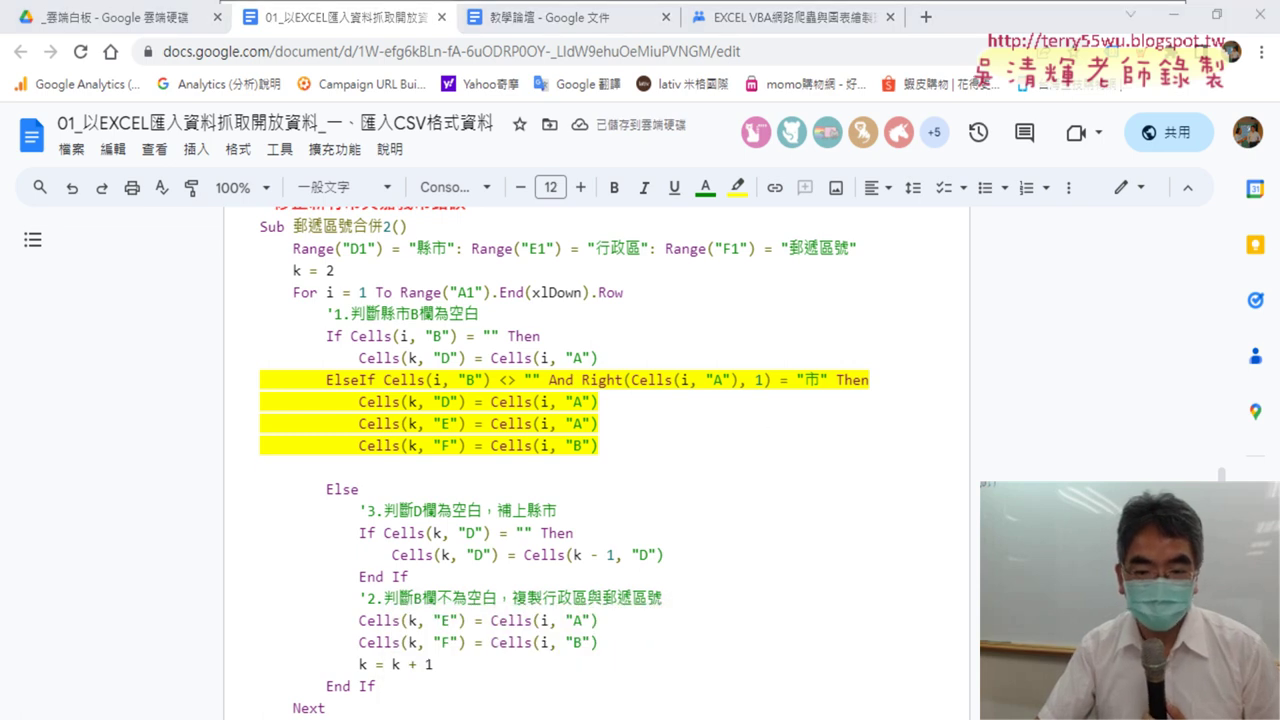
click(1172, 15)
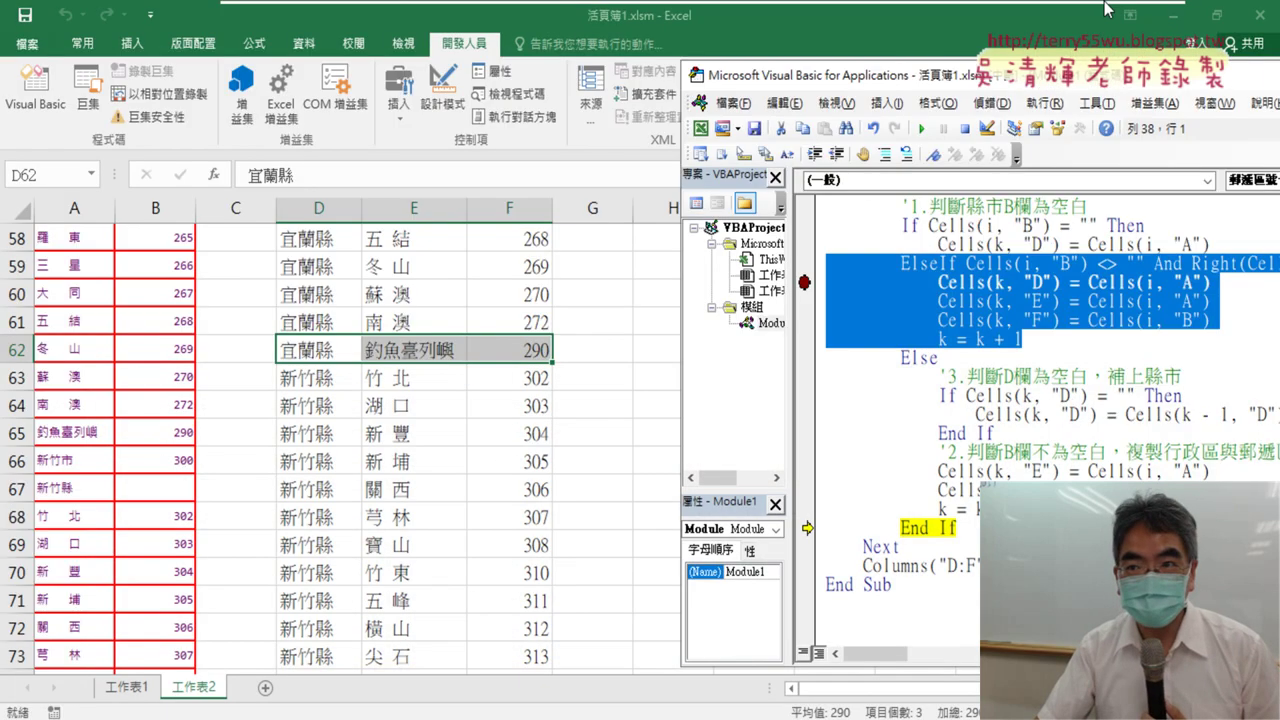